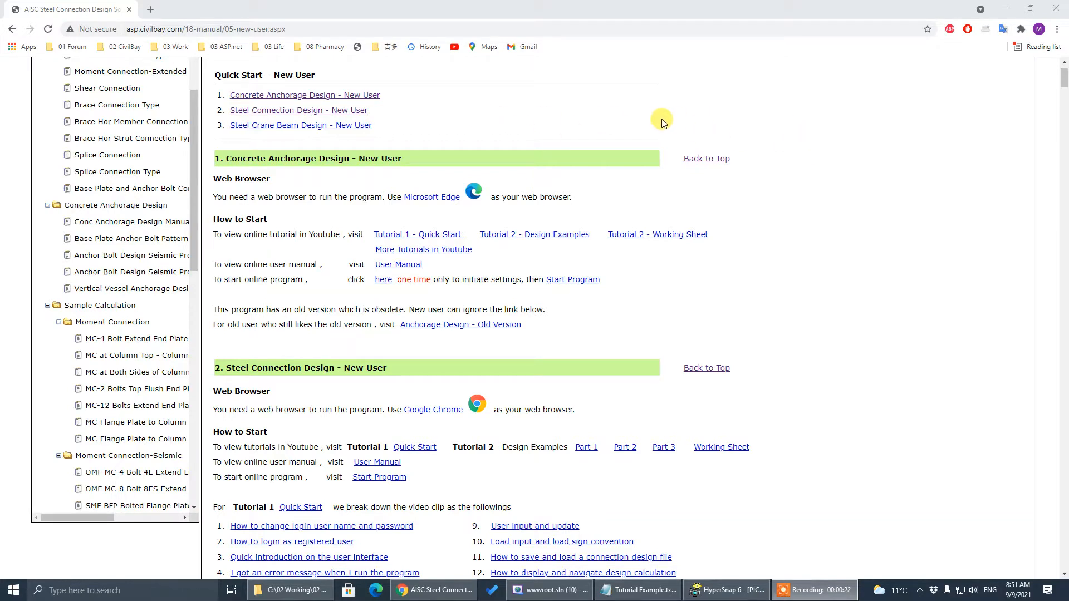
Go to the 'Steel Connection Design - New User' section from the CivilBay Quick Start list
left_click(337, 29)
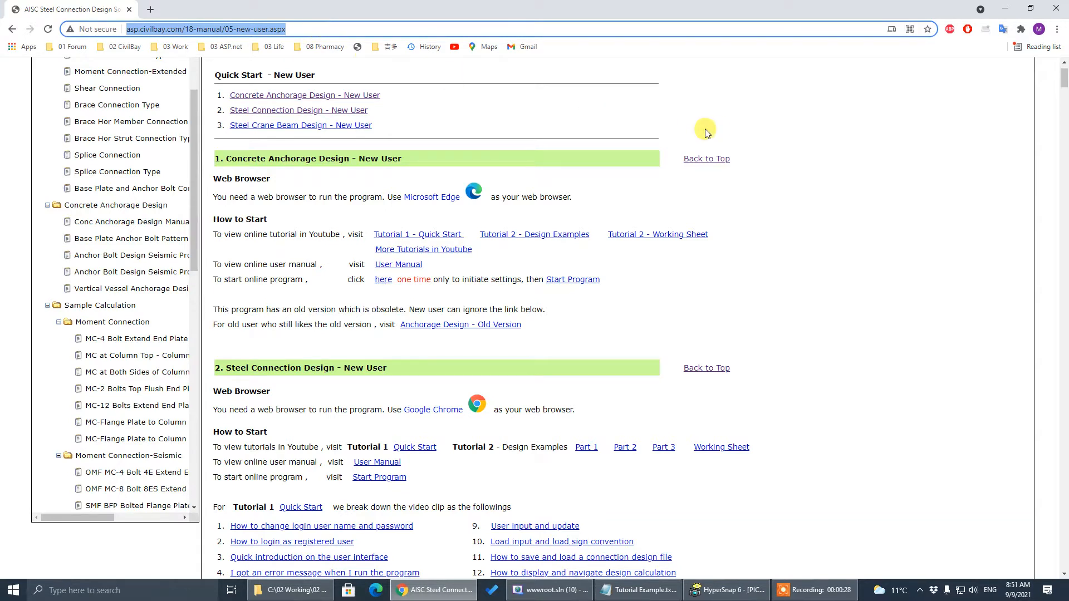
left_click(935, 188)
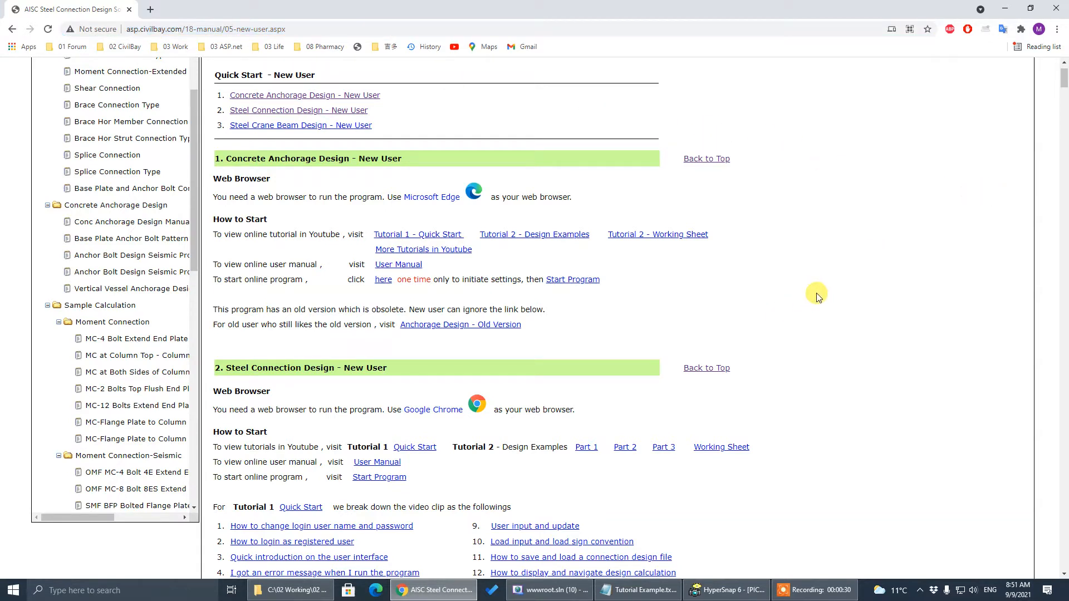
left_click(333, 114)
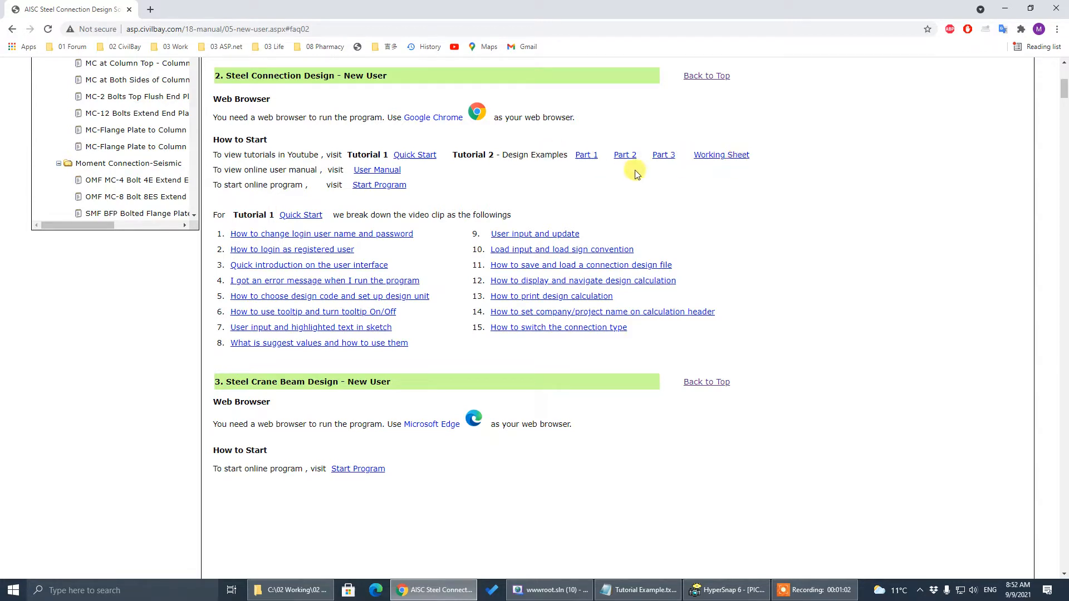
left_click(367, 170)
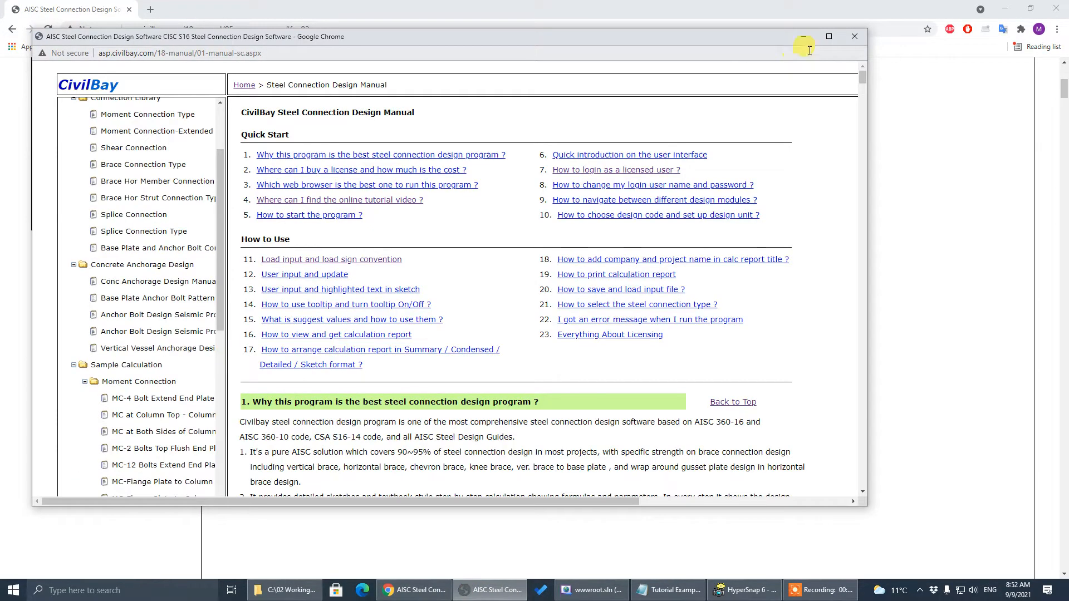
left_click(830, 37)
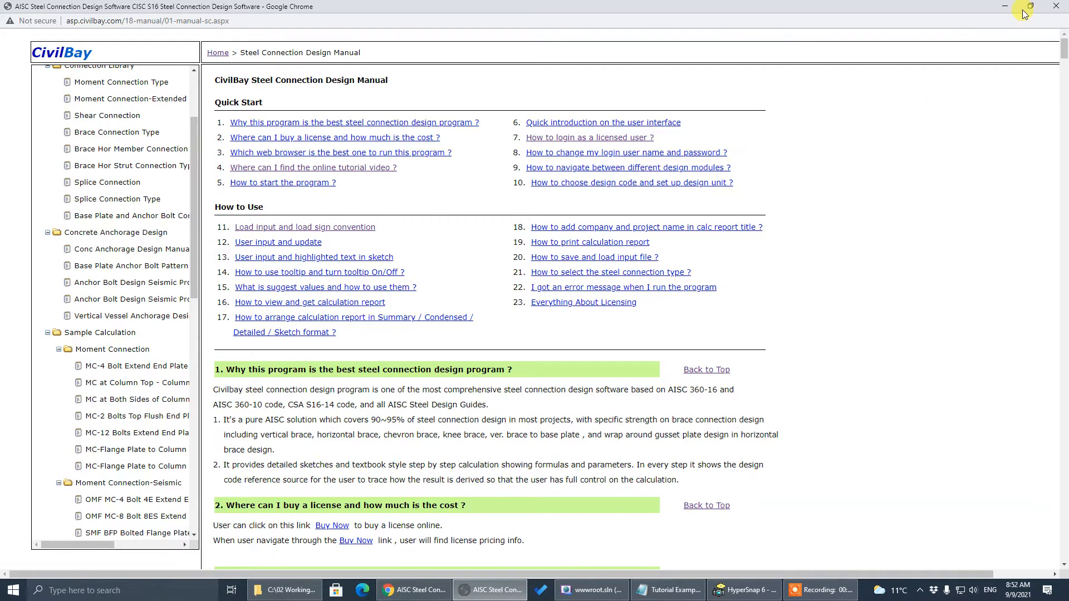
left_click(1056, 6)
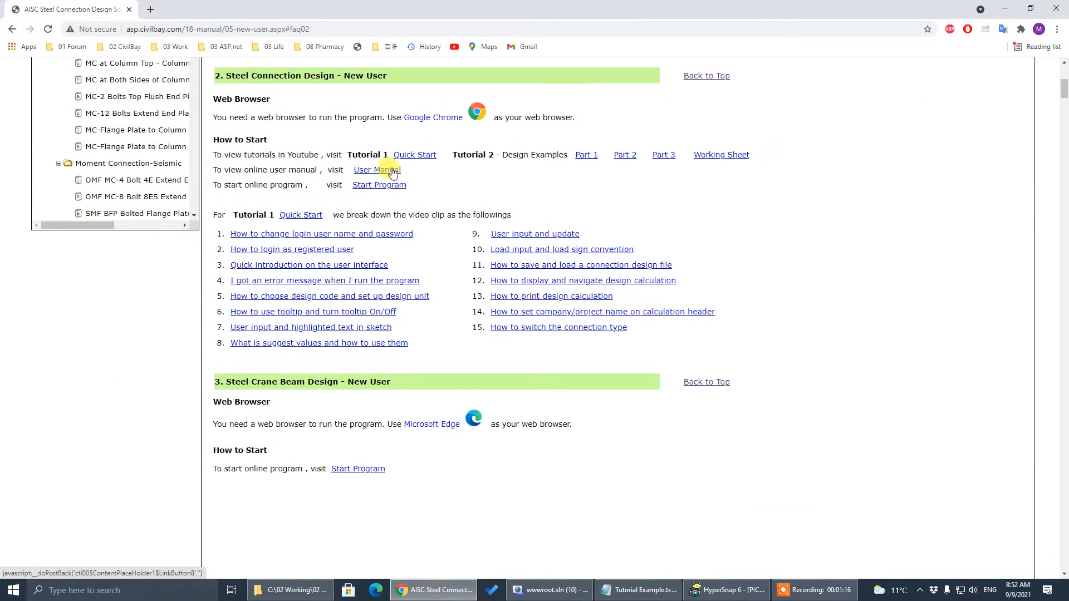
left_click(392, 172)
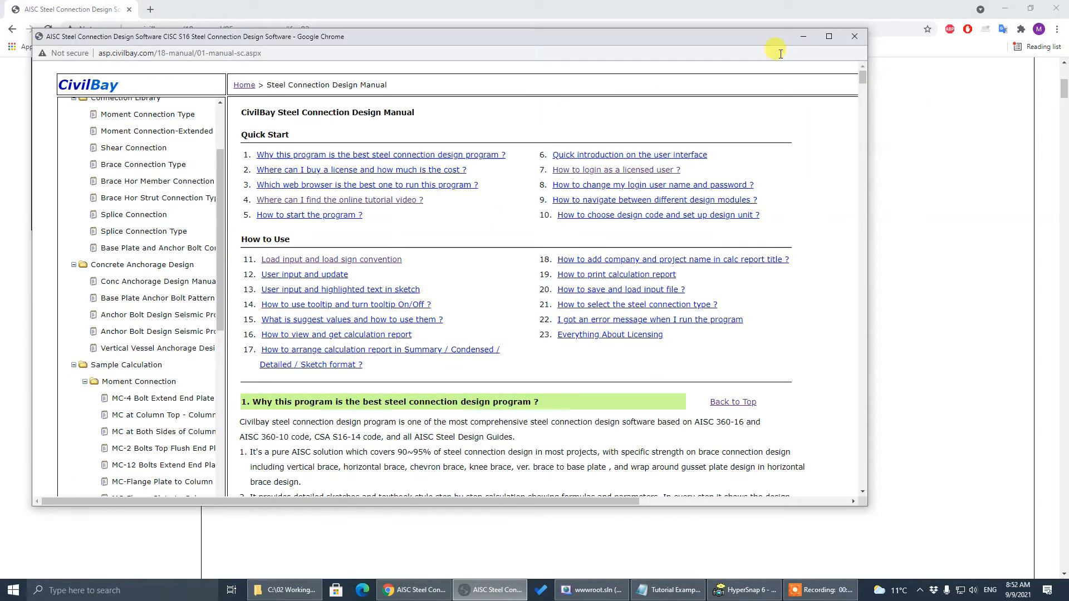
left_click(834, 36)
left_click(1056, 7)
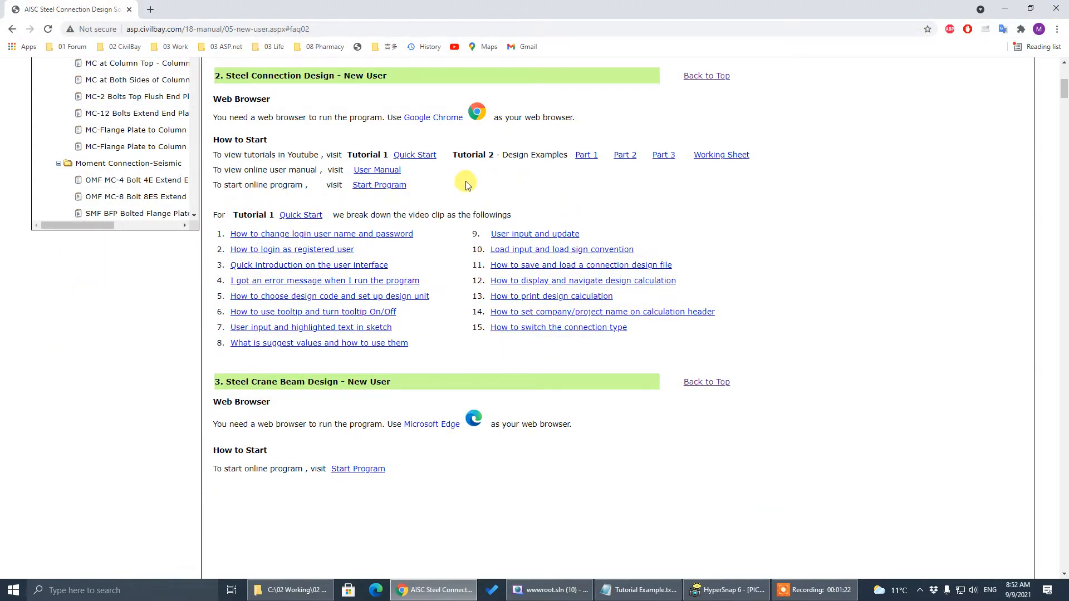
Start the online program in a maximized window and select the Concrete Anchorage design module
left_click(389, 186)
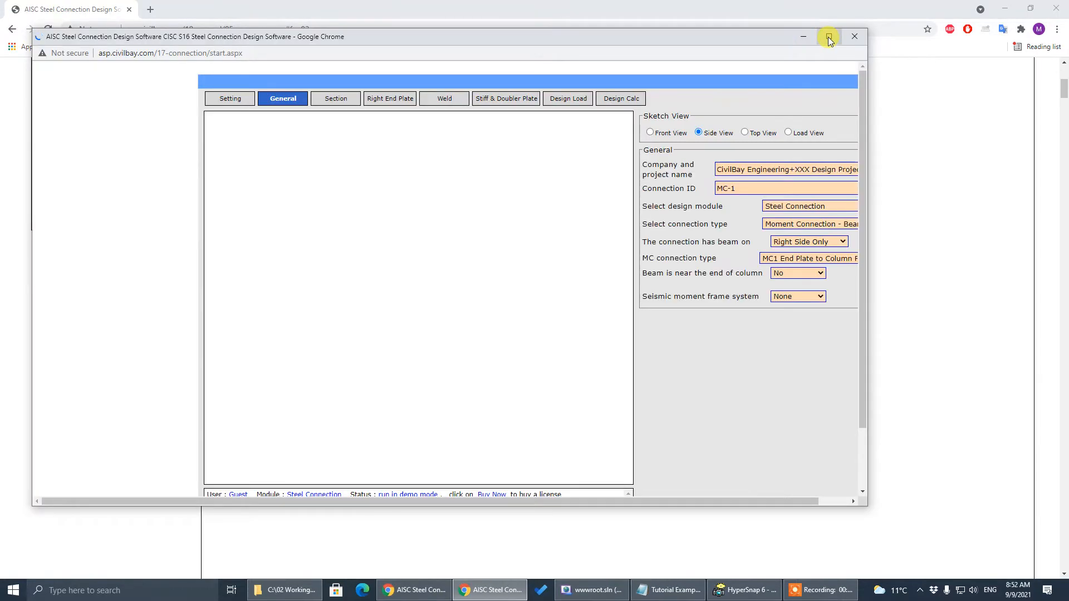
left_click(827, 36)
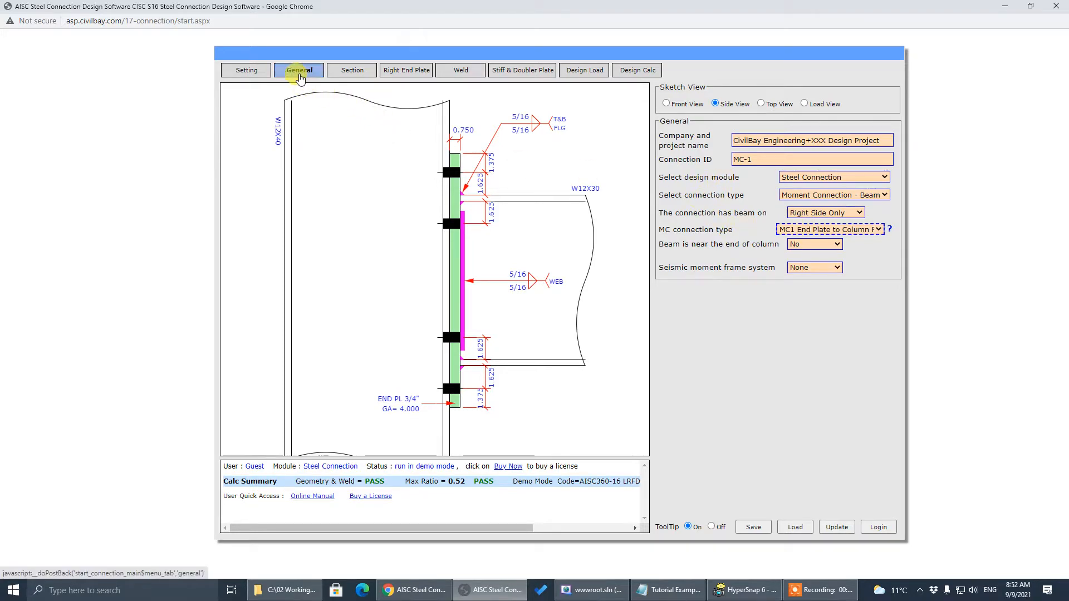
left_click(818, 178)
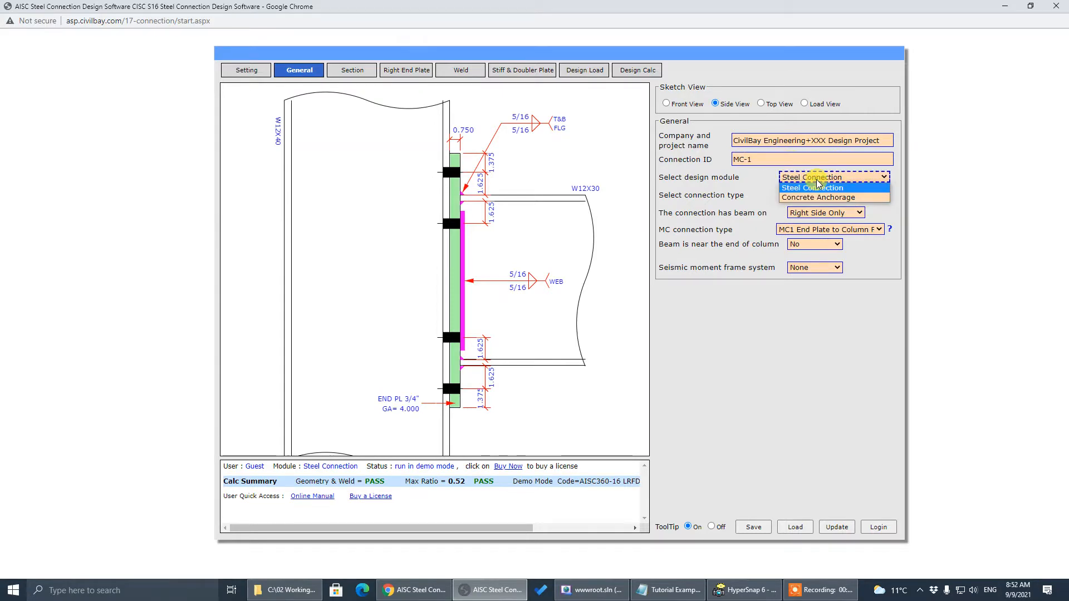
left_click(818, 197)
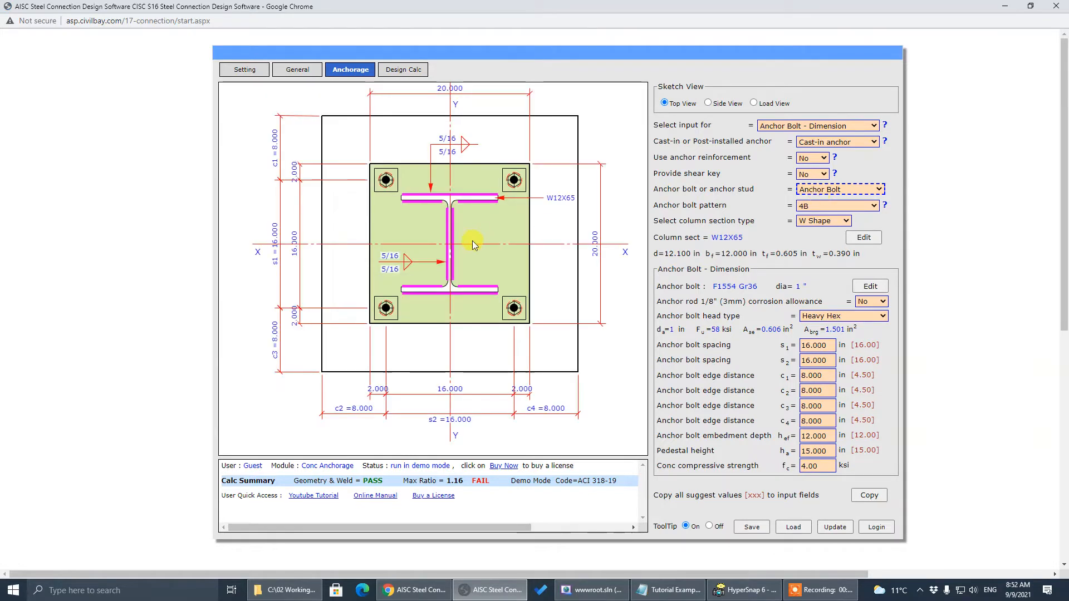
On the General page, set the design module back to Steel Connection
left_click(295, 69)
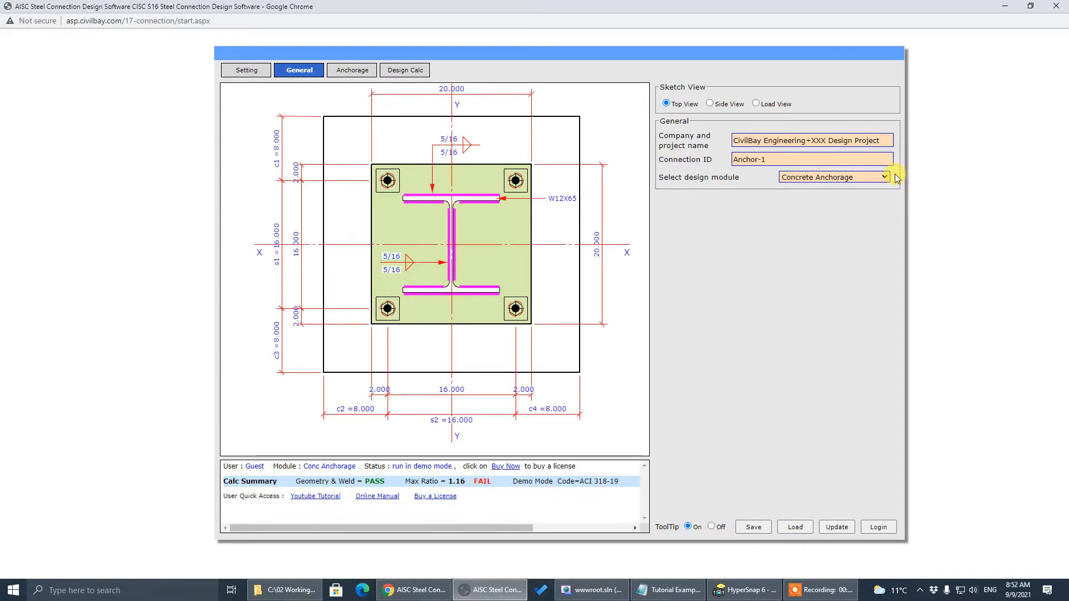
left_click(870, 187)
left_click(858, 190)
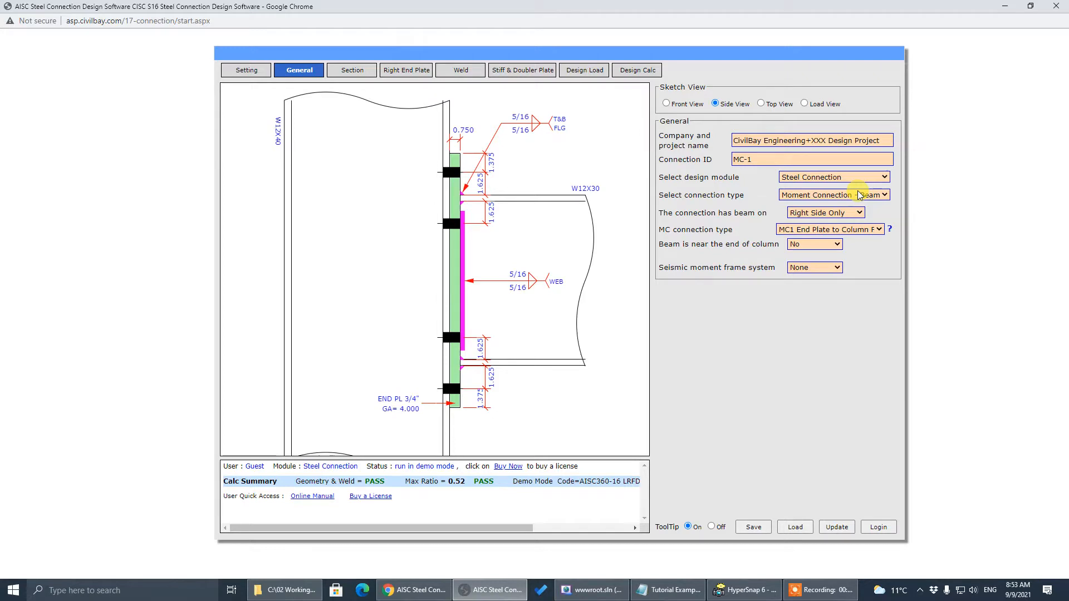
Keep Steel Connection as the design module and bring up the Log In form
key("shift+Tab")
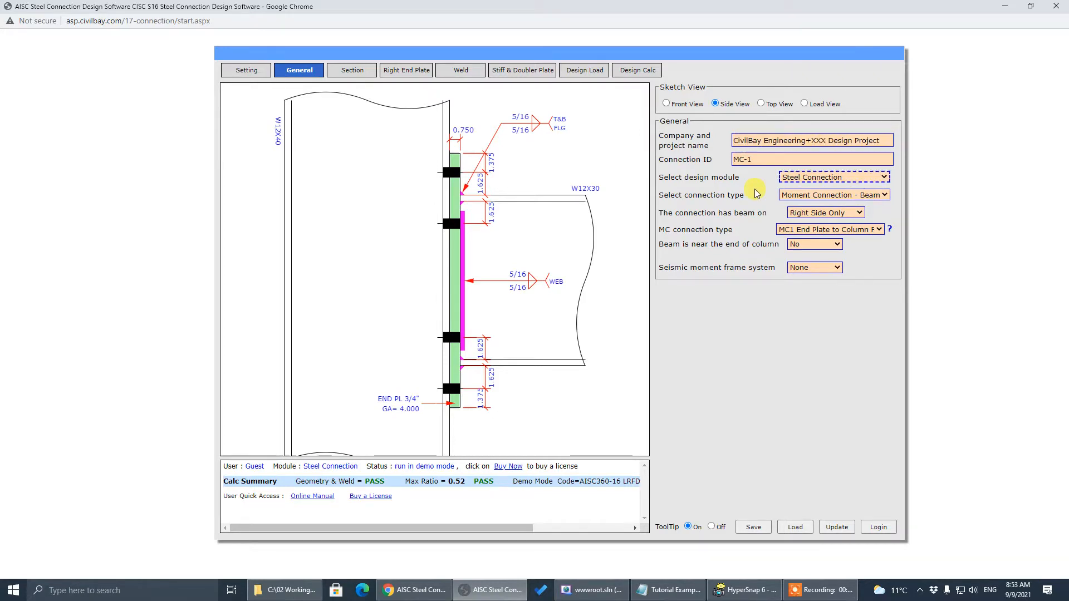
left_click(756, 193)
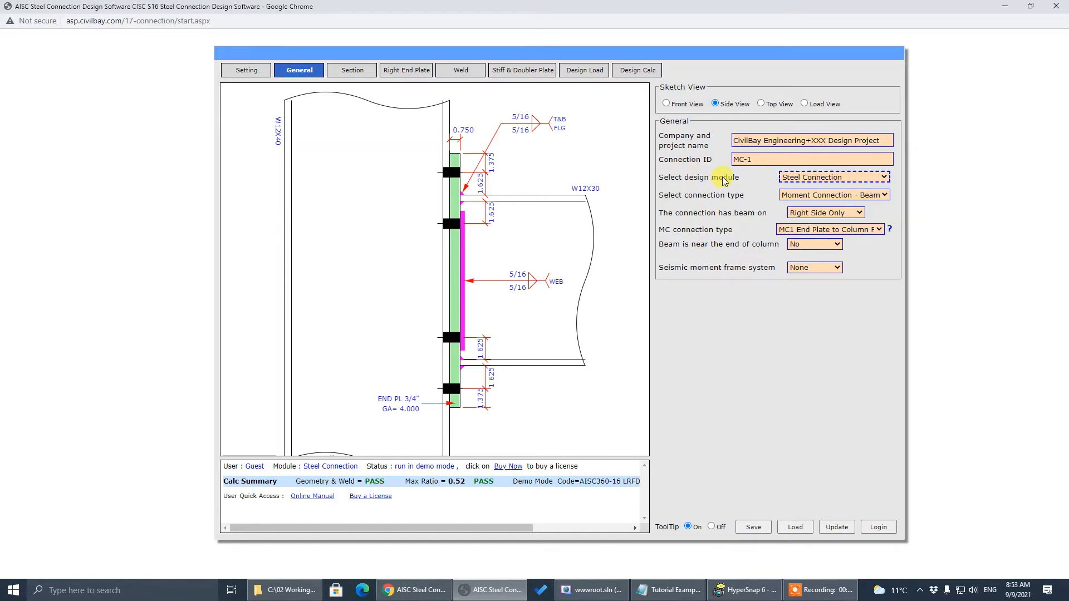
left_click(834, 177)
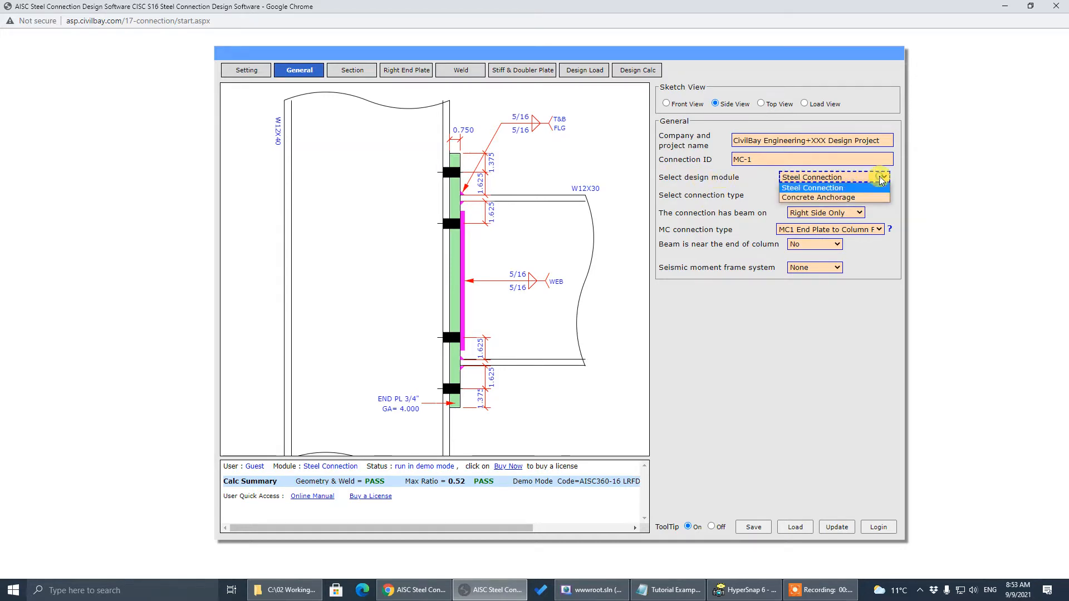
left_click(834, 183)
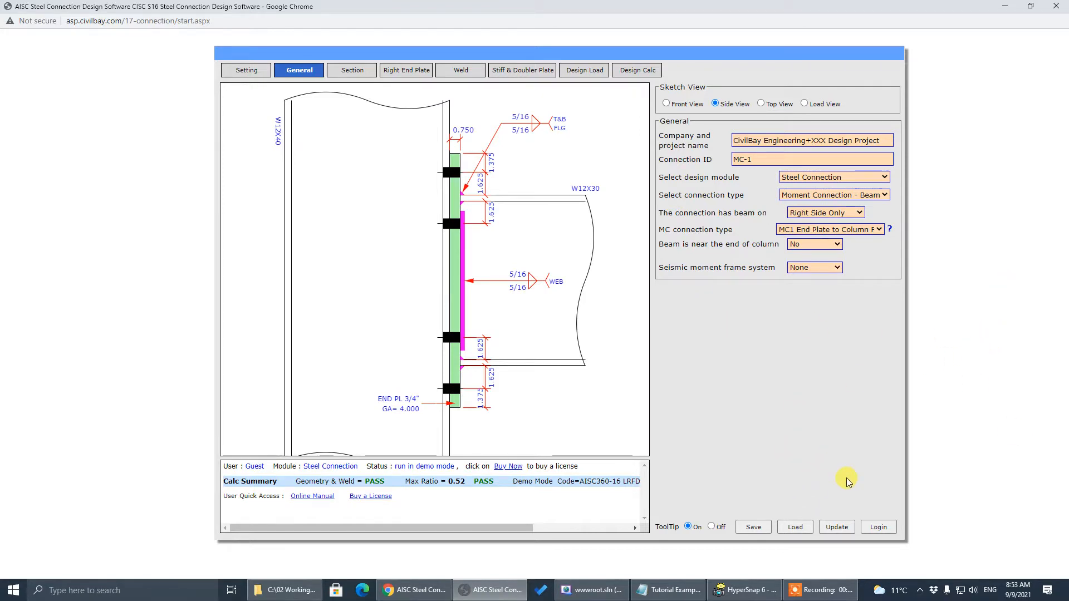
left_click(890, 526)
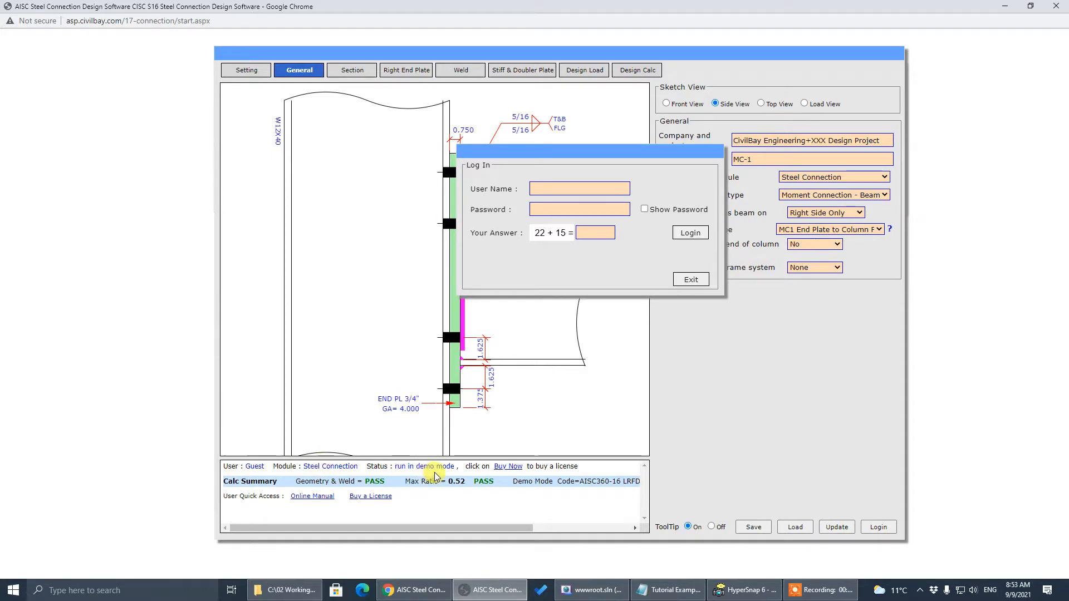
Fill in the user name, account password and verification sum, then submit the log-in
left_click(554, 188)
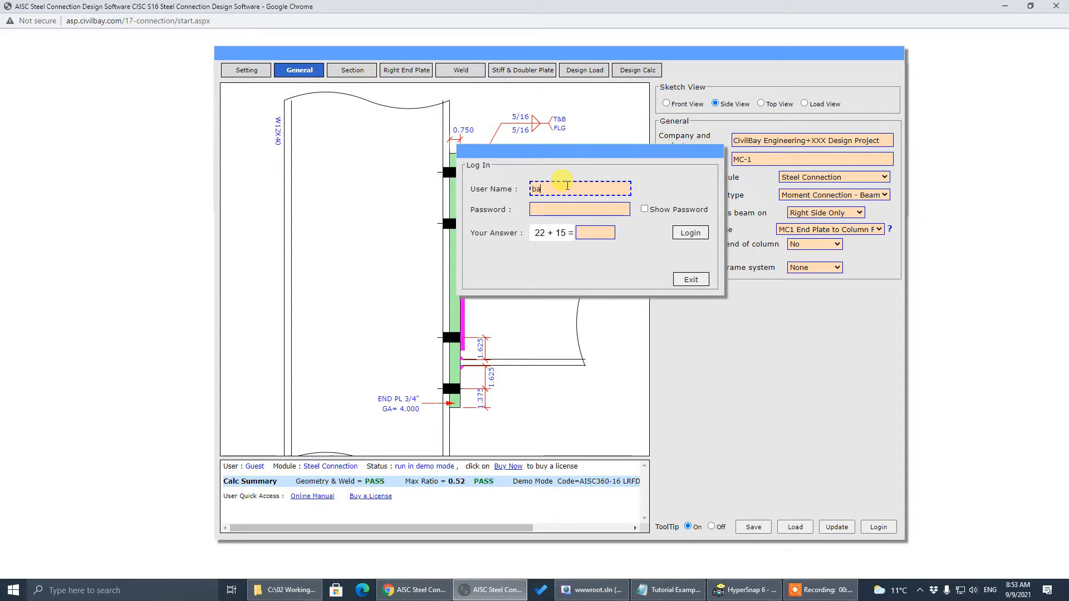
left_click(556, 207)
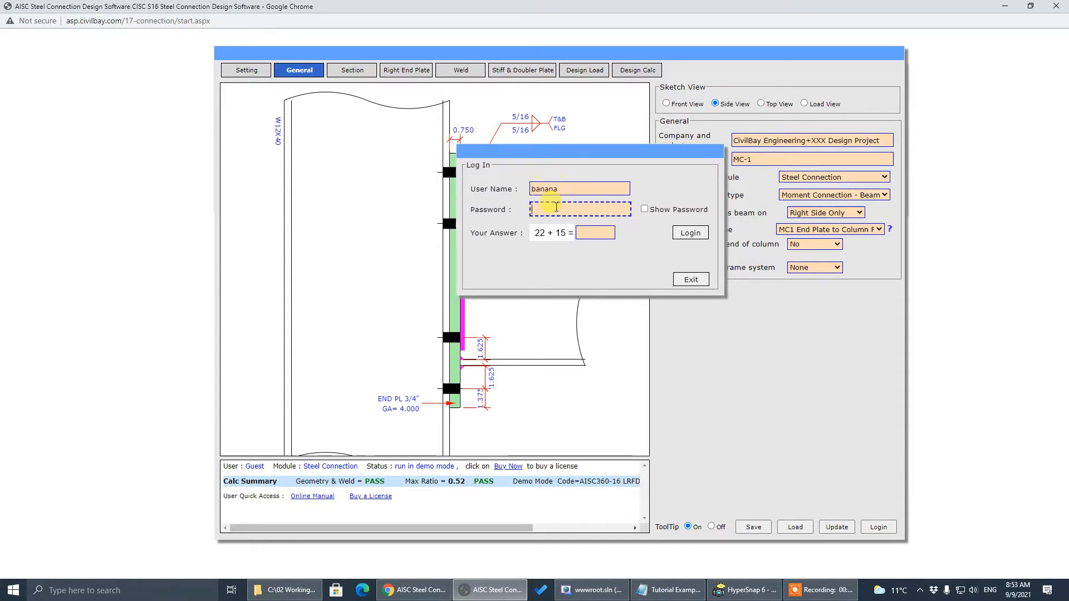
left_click(592, 232)
type("3")
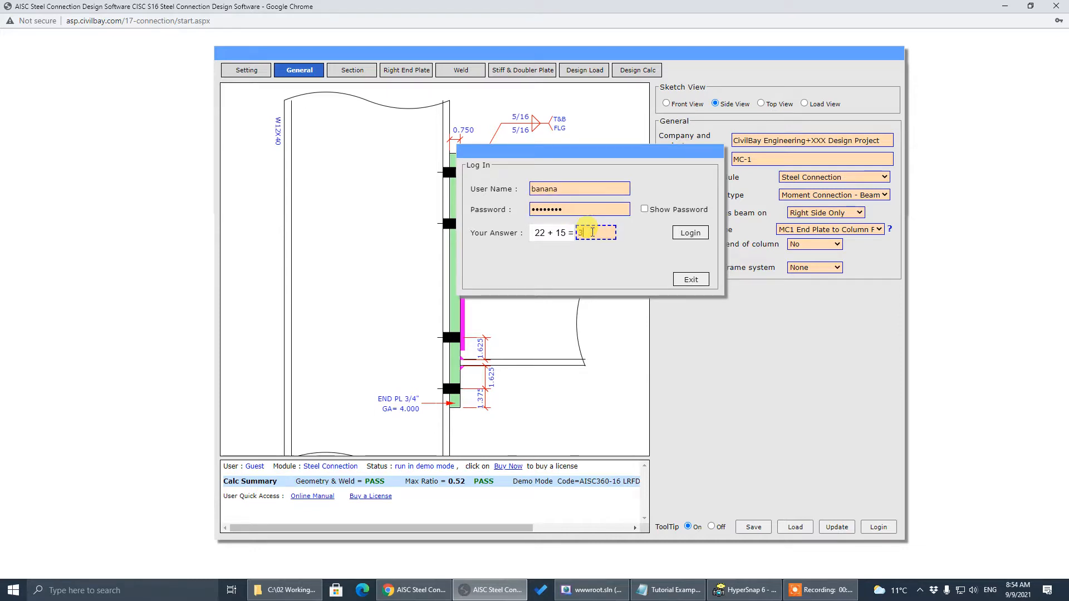
type("7")
left_click(700, 232)
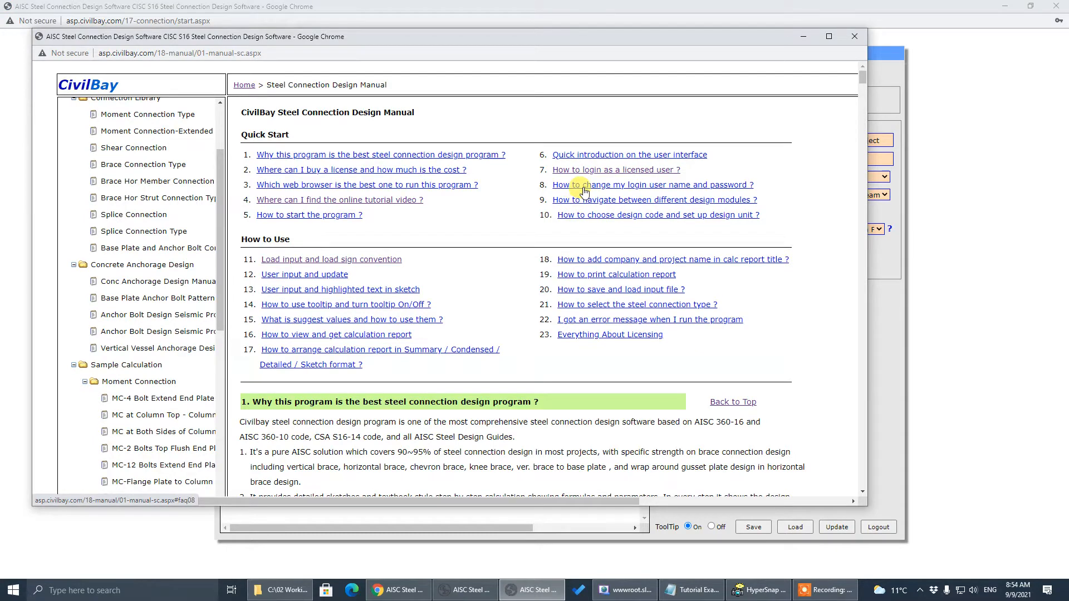
View the manual's FAQ on changing login name and password, then close the form and manual
left_click(832, 36)
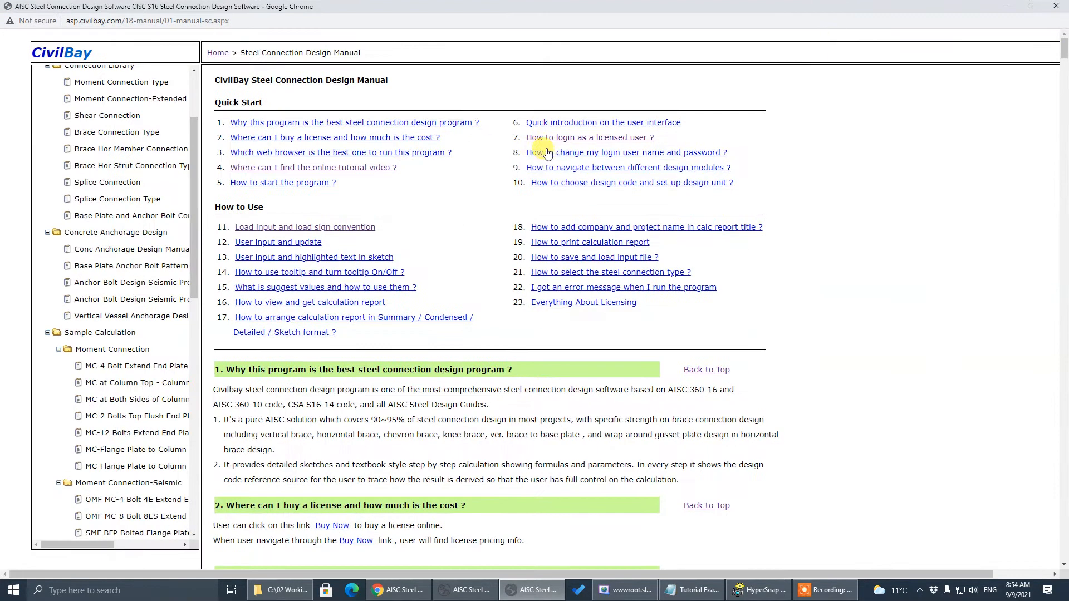
left_click(591, 158)
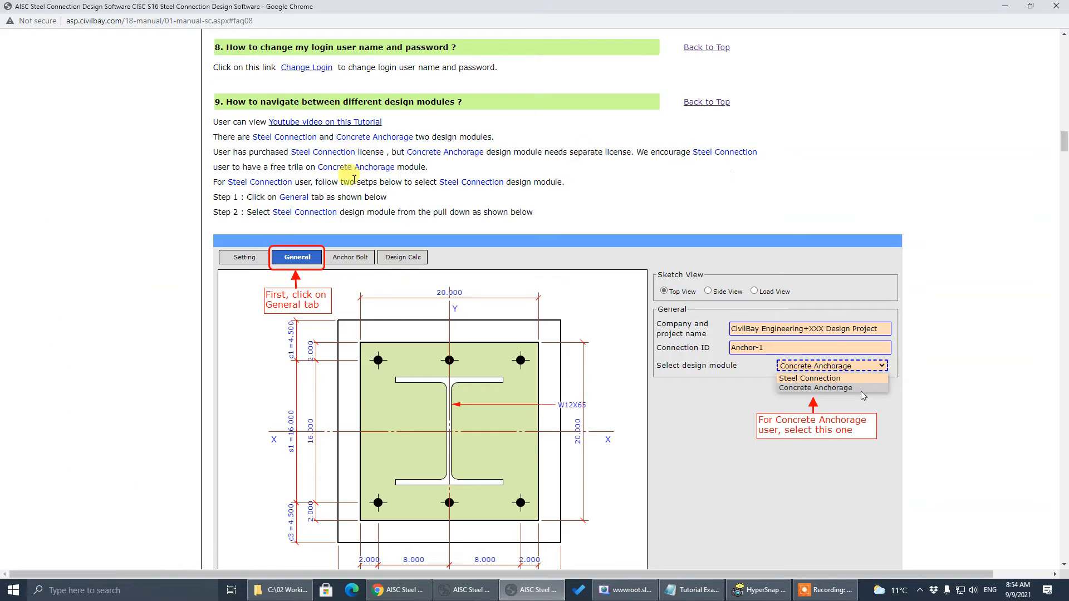
left_click(310, 68)
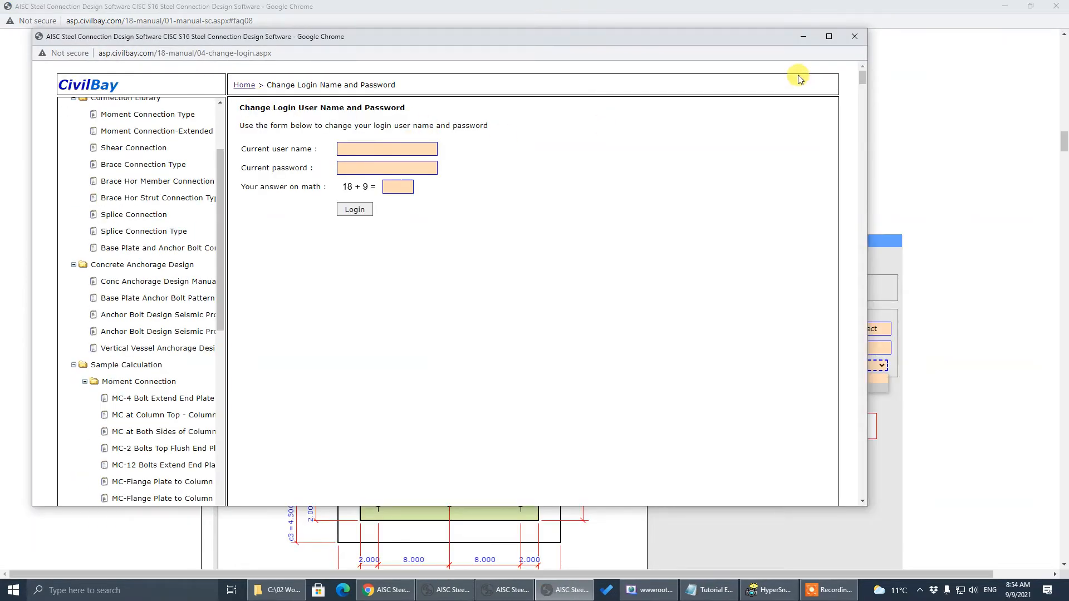
left_click(853, 37)
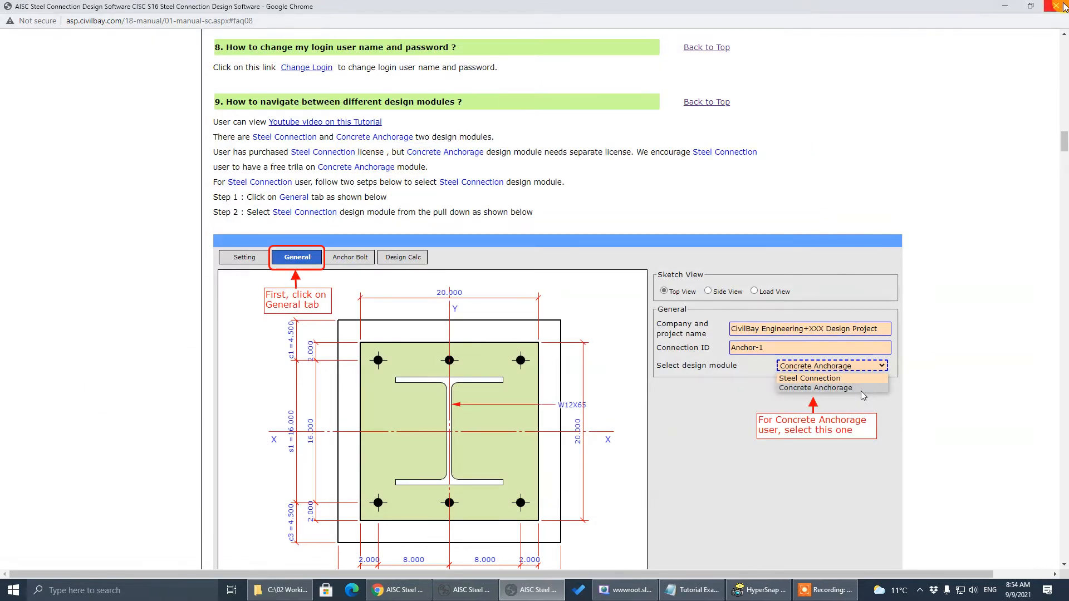
left_click(1056, 6)
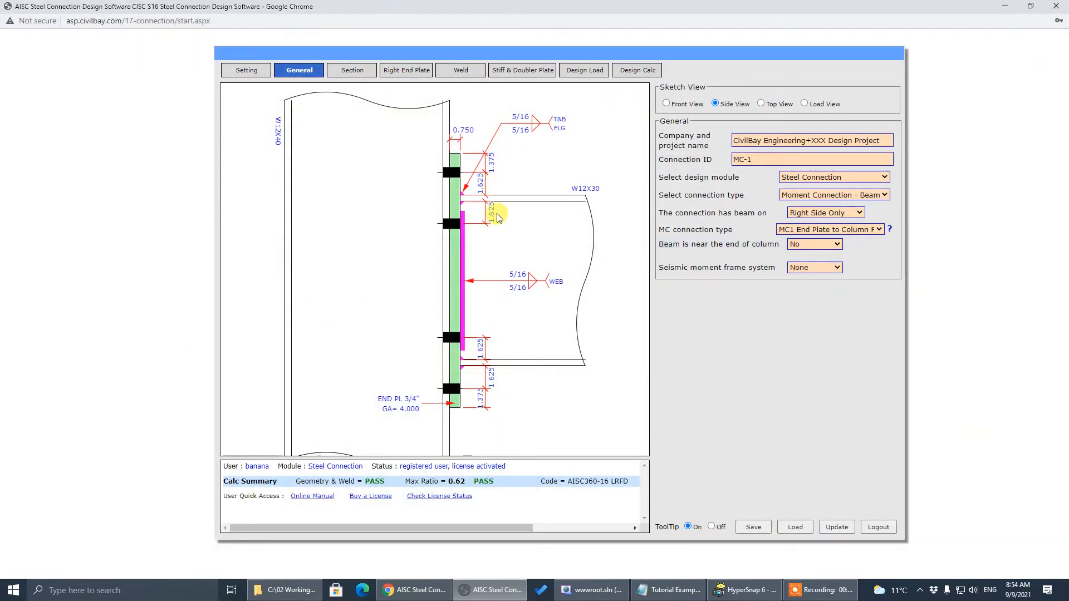
Reopen the online user manual briefly and close it to return to MC-1
left_click(889, 229)
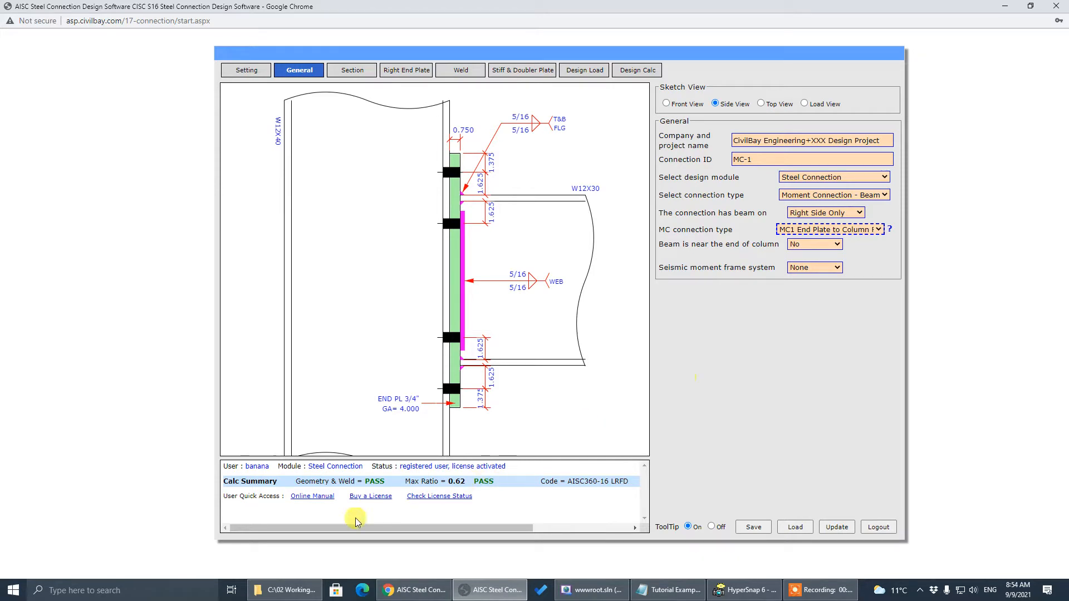
left_click(301, 497)
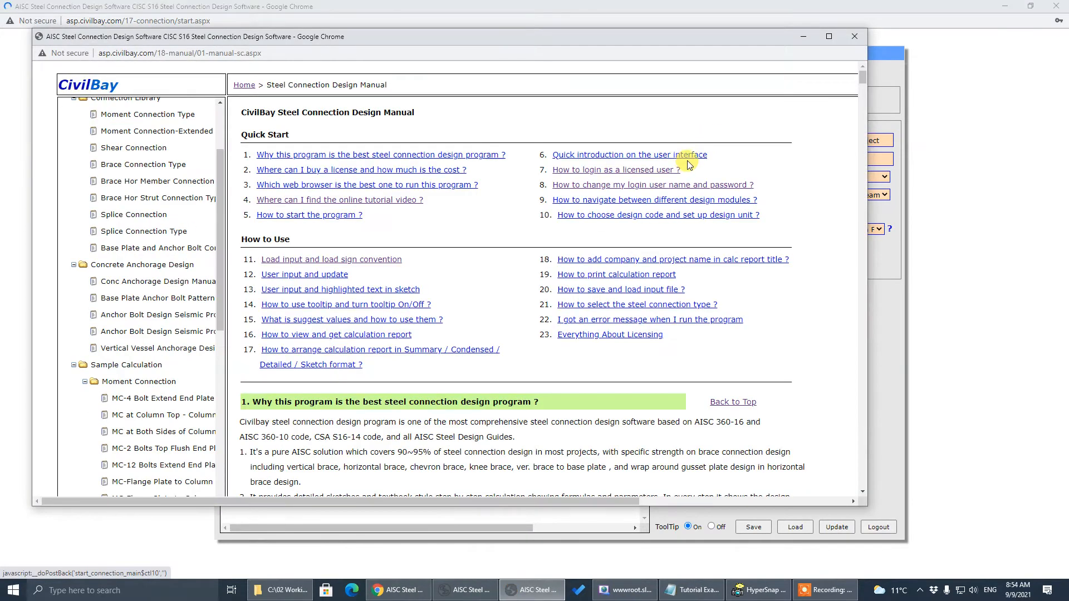
left_click(855, 37)
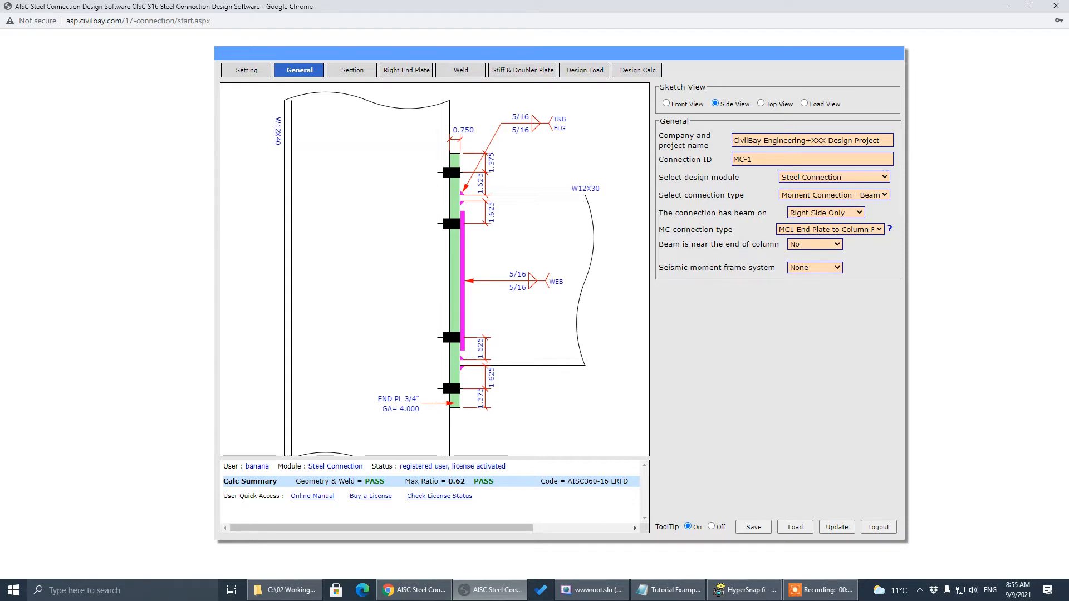
After updating the tutorial notes, open the Global Project Settings from the Setting tab
key("alt+Tab")
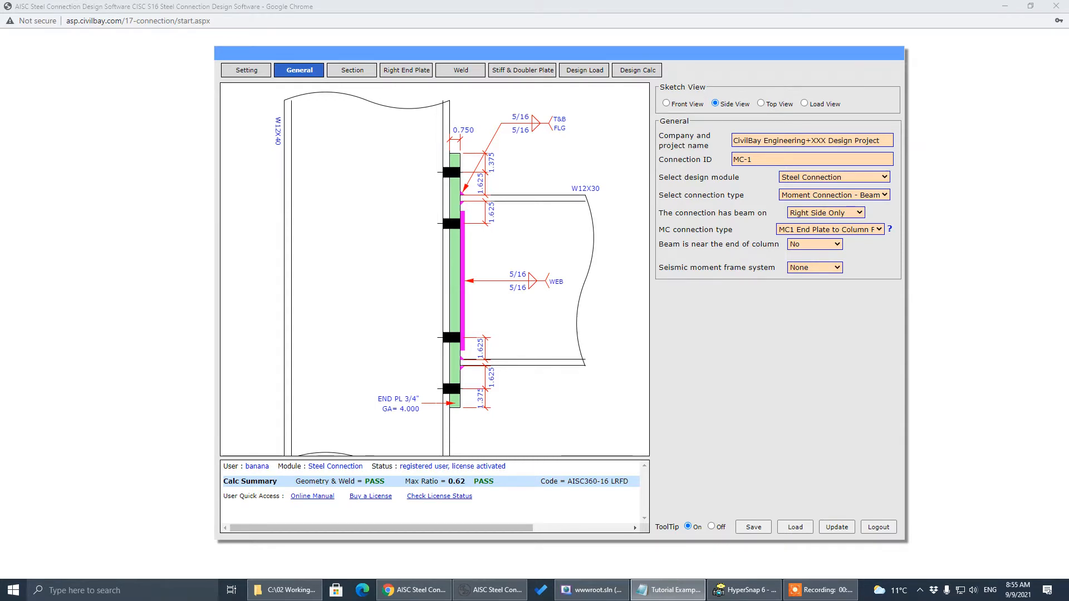
key("Return")
left_click(240, 76)
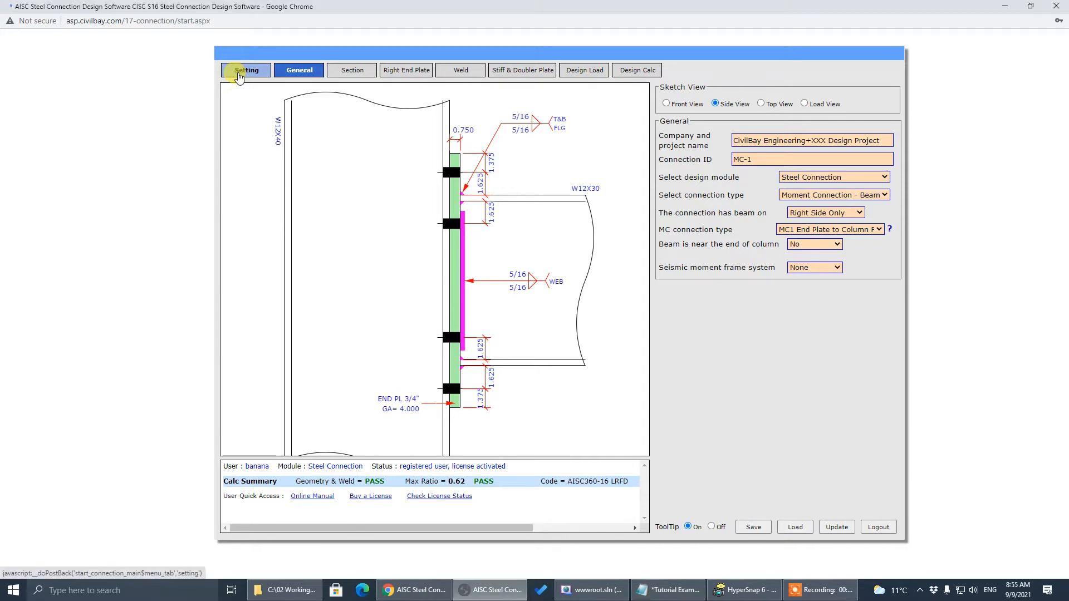
left_click(239, 76)
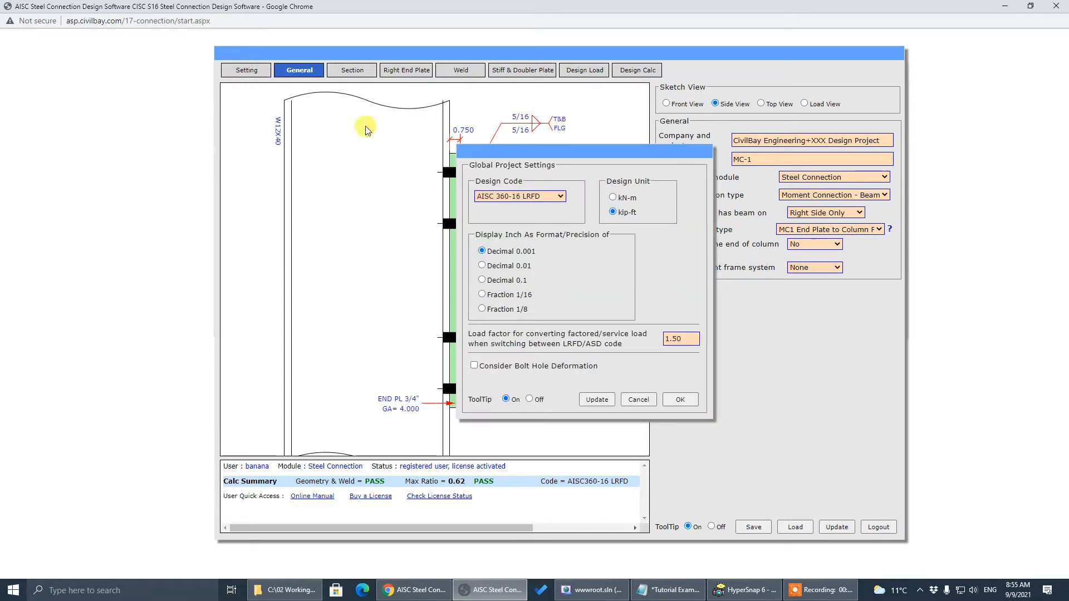
Keep AISC 360-16 LRFD, move the settings aside, and set display precision to Fraction 1/8
left_click(538, 201)
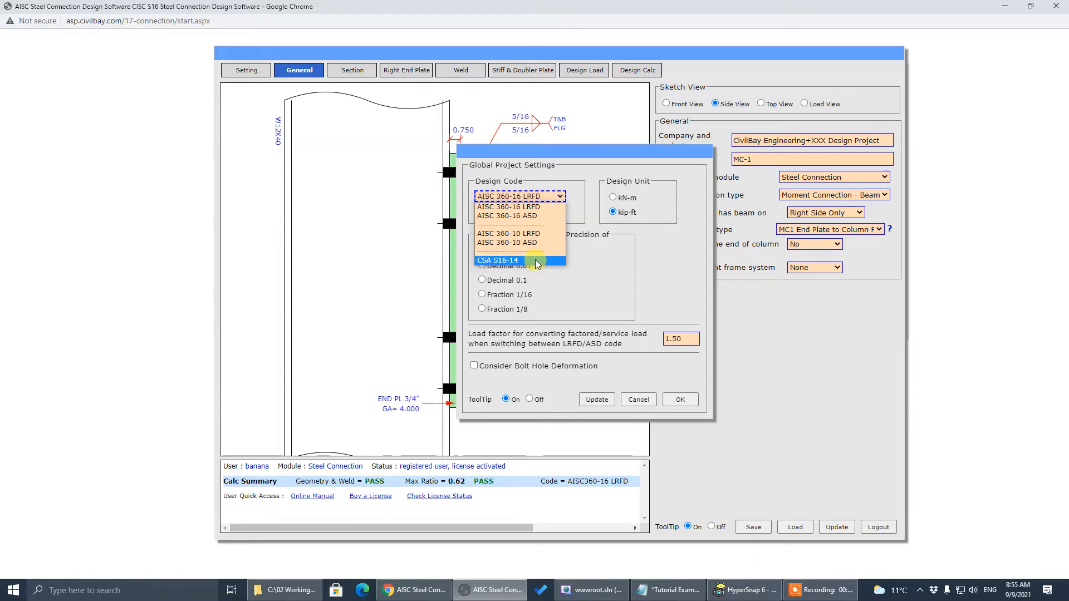
left_click(638, 261)
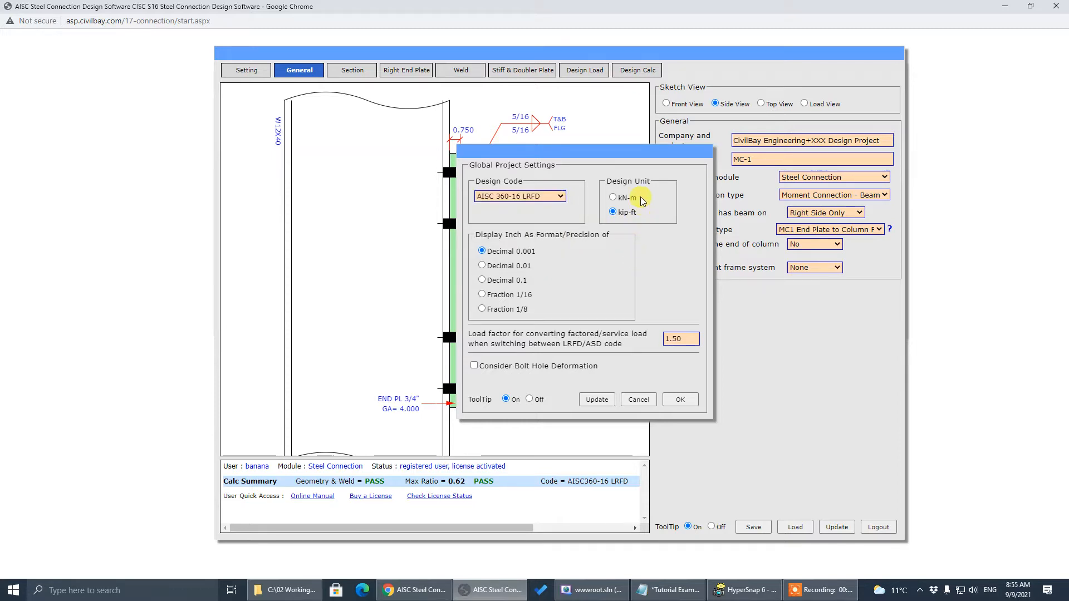
double_click(522, 200)
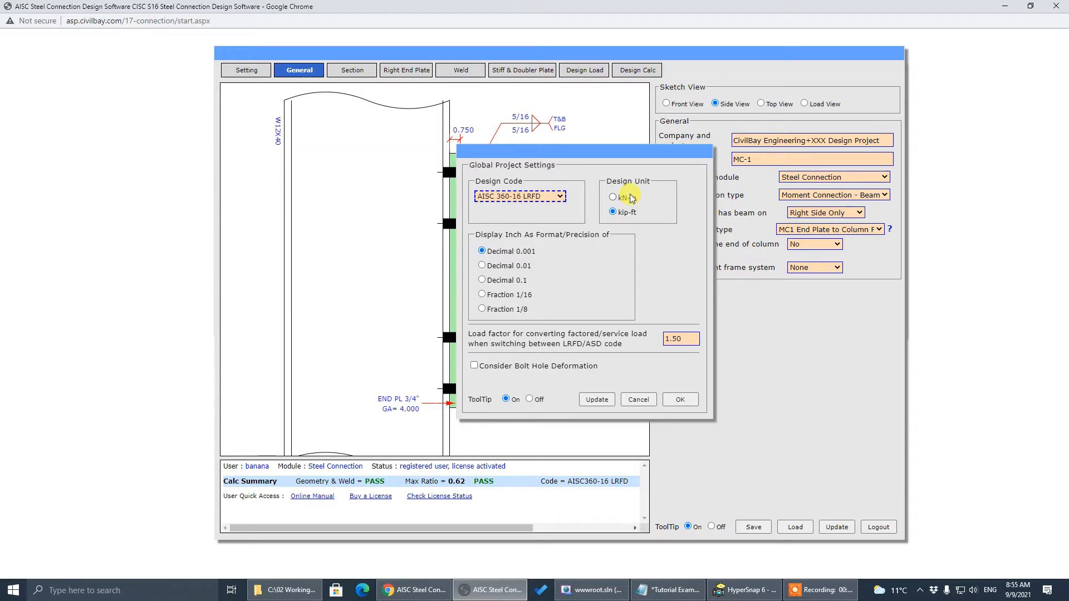
left_click(604, 248)
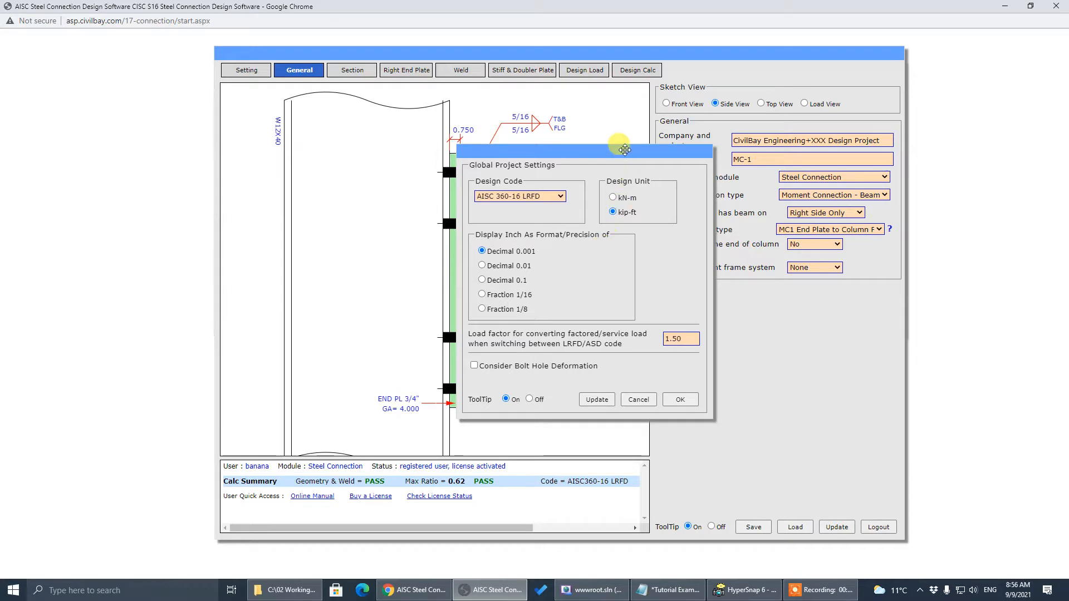
mouse_move(624, 149)
left_mouse_down()
mouse_move(266, 153)
mouse_move(283, 148)
left_mouse_up()
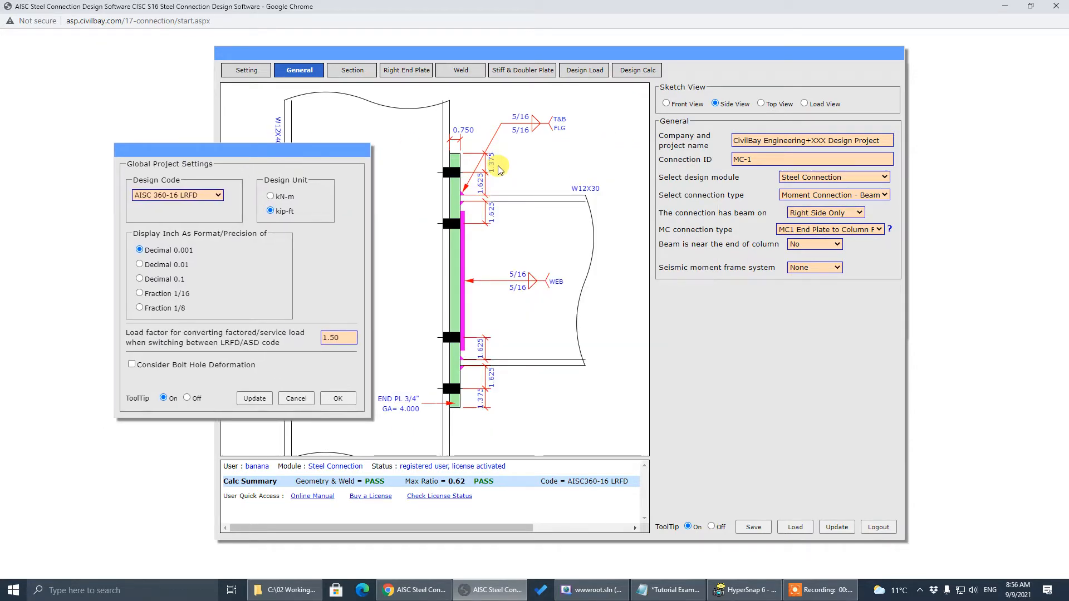
mouse_move(186, 260)
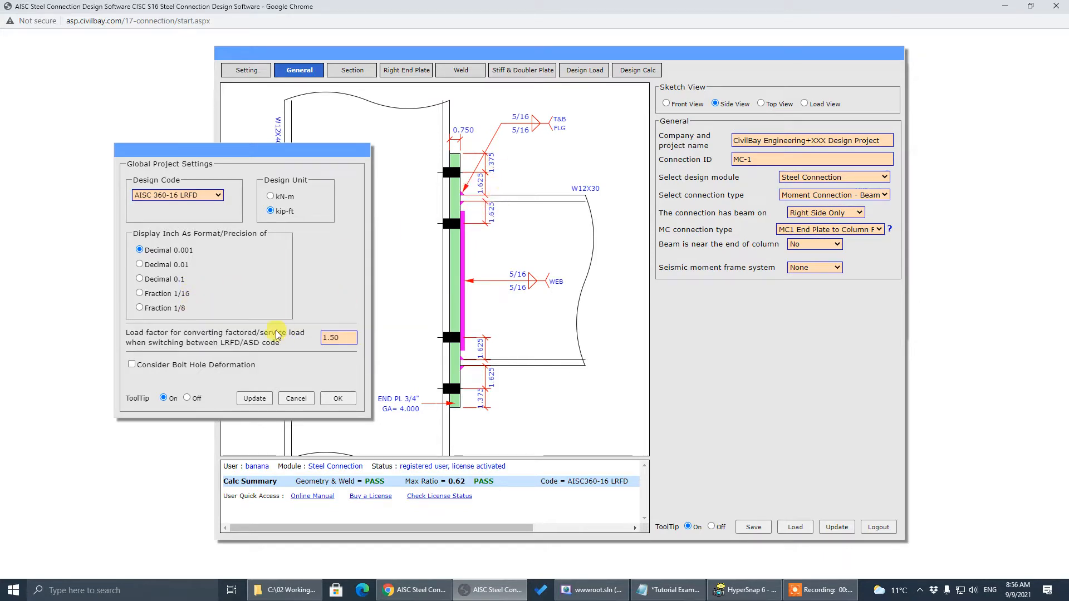
left_click(160, 310)
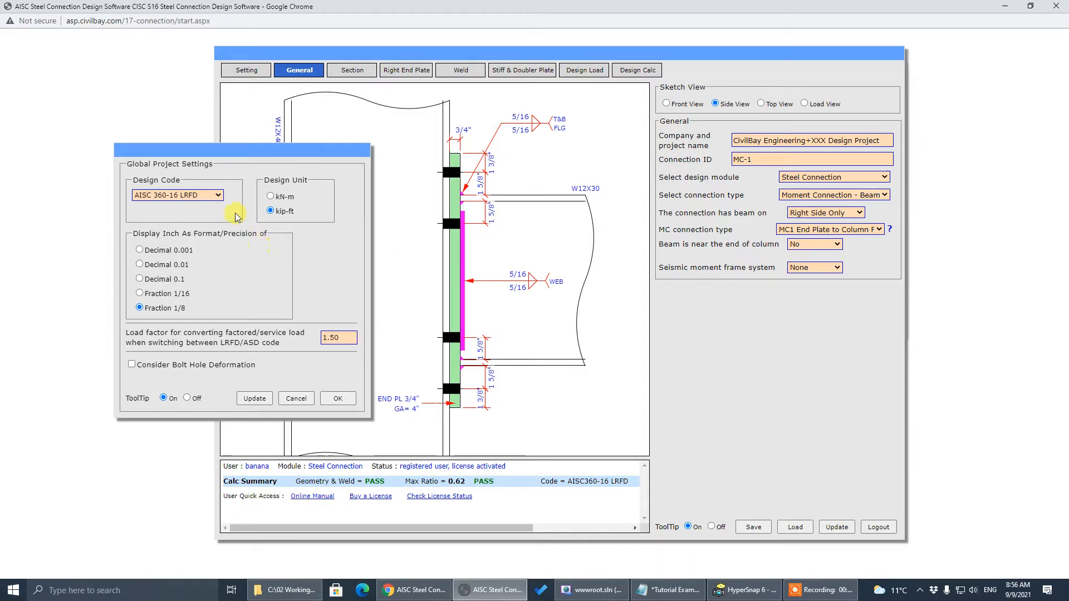
Try CSA S16-14 with kN-m units and 0.1 mm, then whole-millimetre precision
left_click(215, 195)
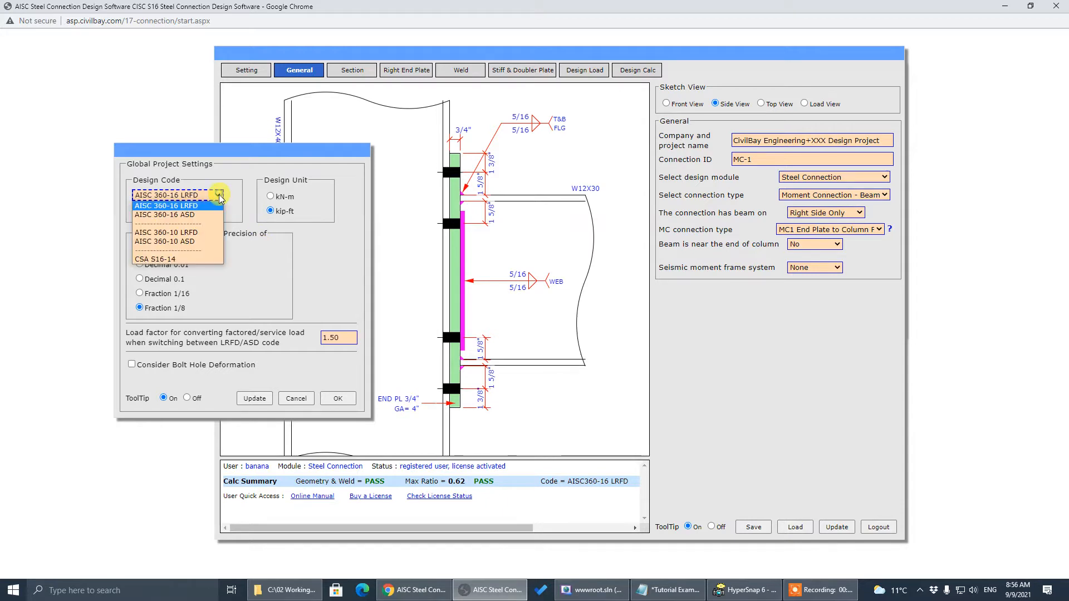
left_click(203, 259)
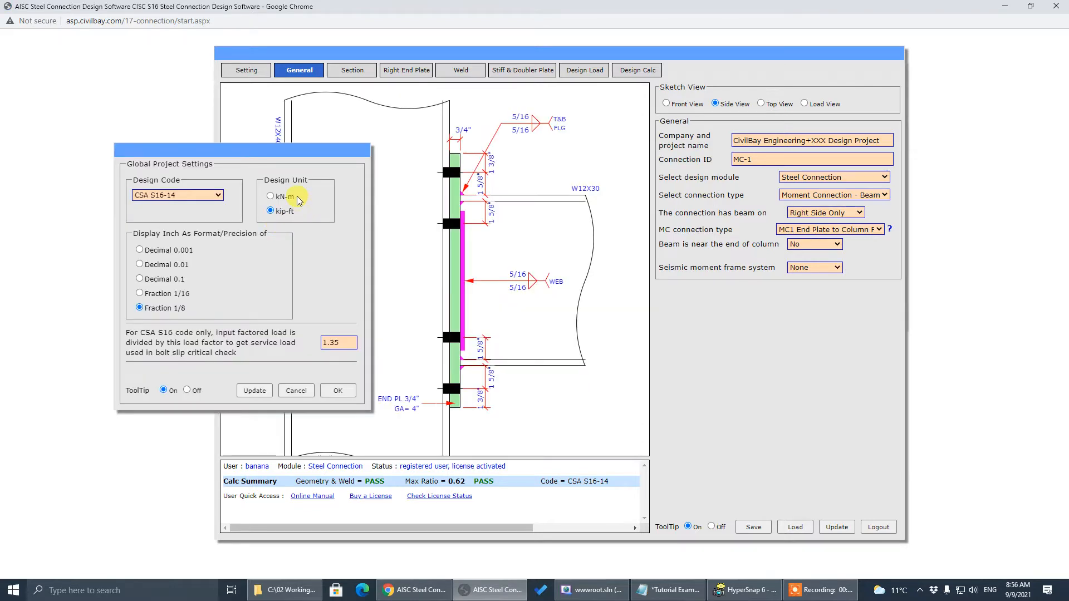
left_click(288, 199)
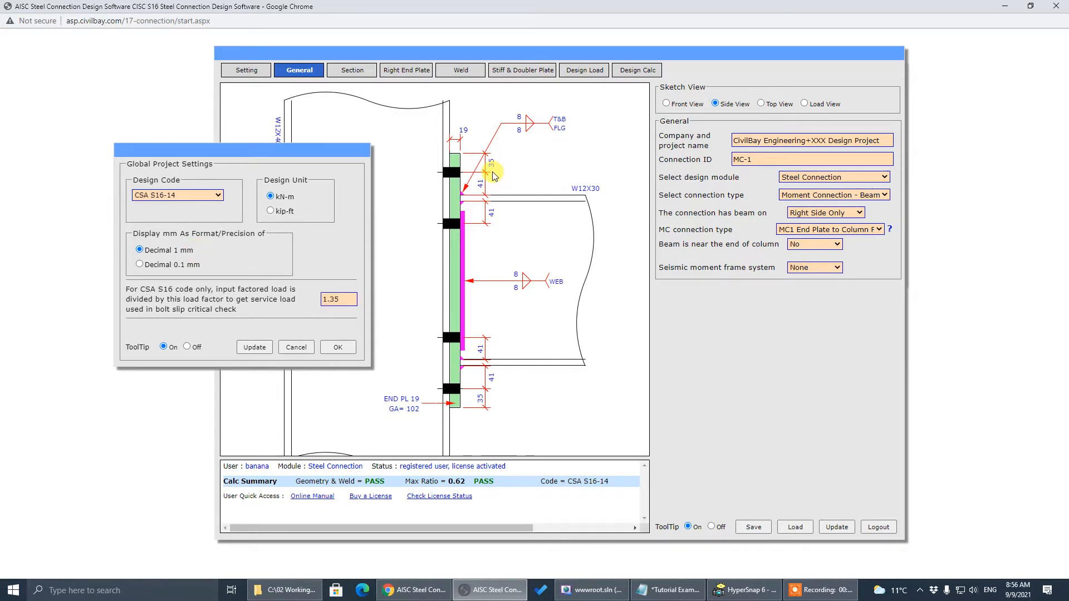
left_click(139, 265)
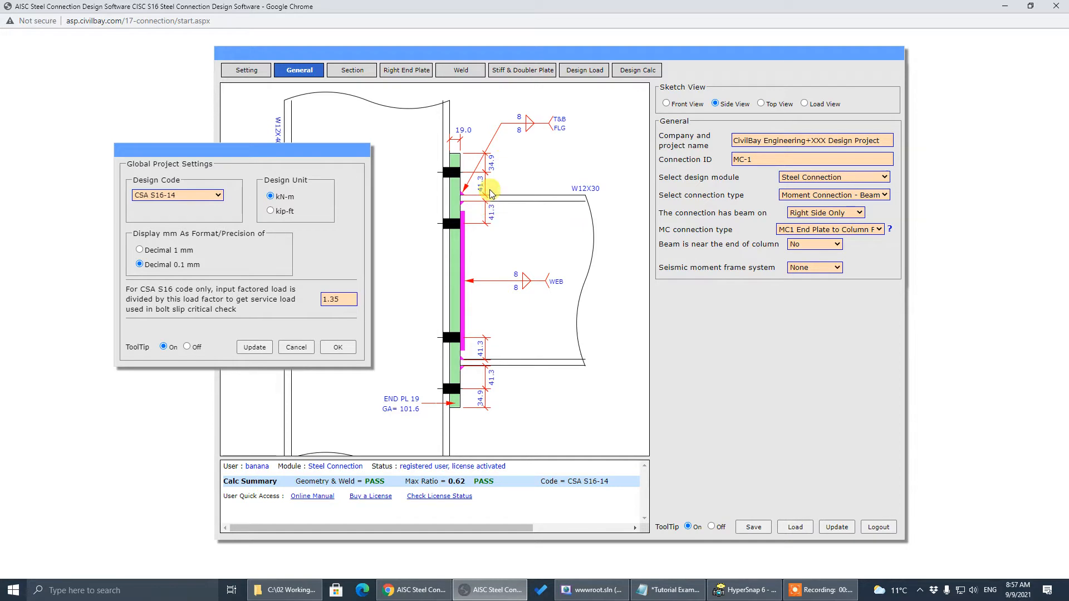
left_click(179, 251)
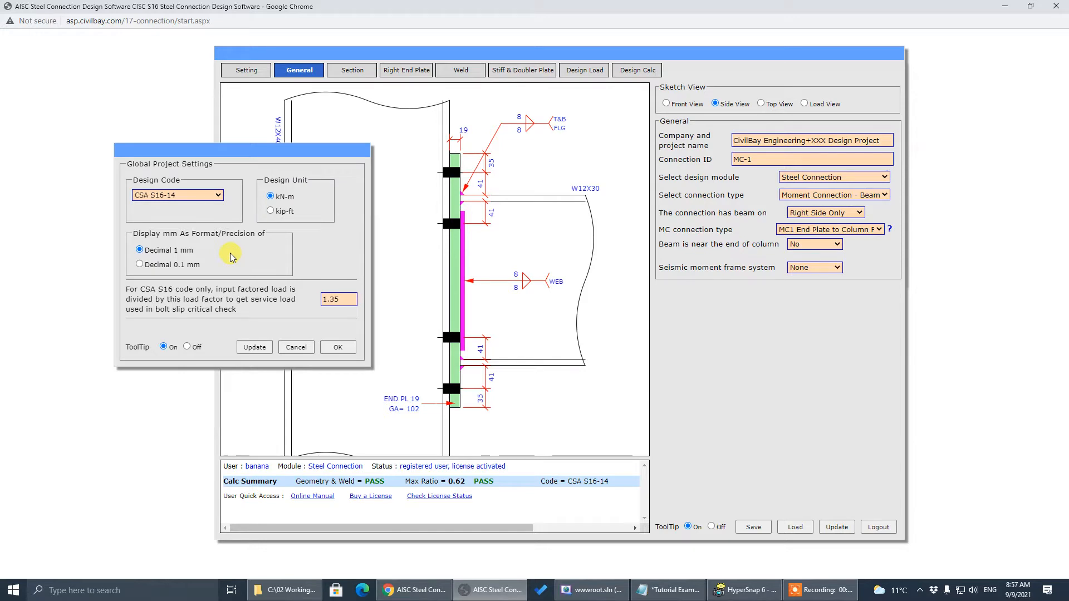
Restore AISC 360-16 LRFD, kip-ft units and decimal precision, and accept the settings
left_click(214, 195)
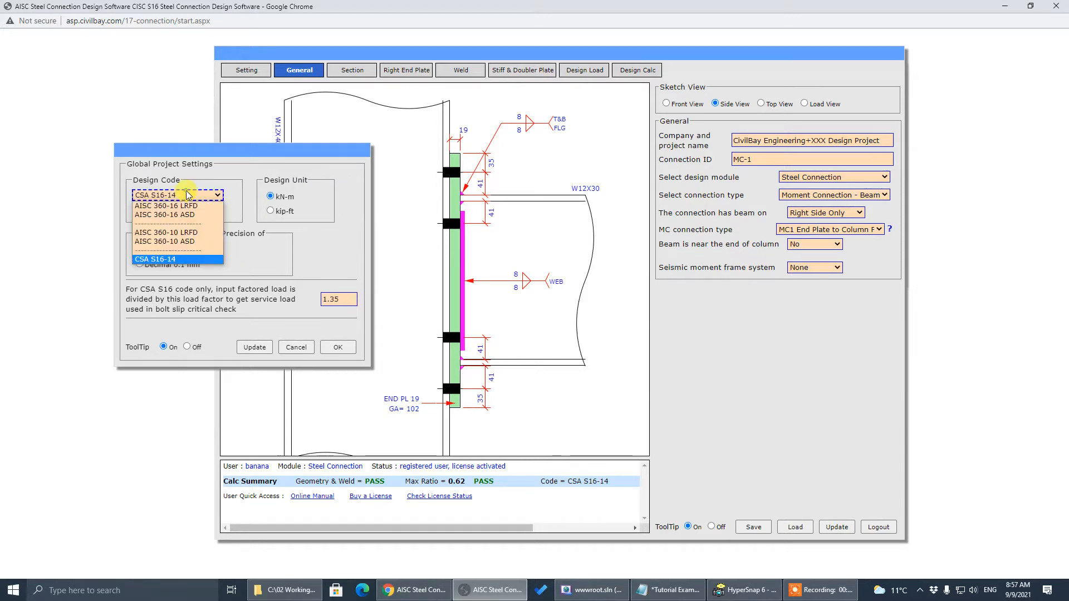
left_click(211, 206)
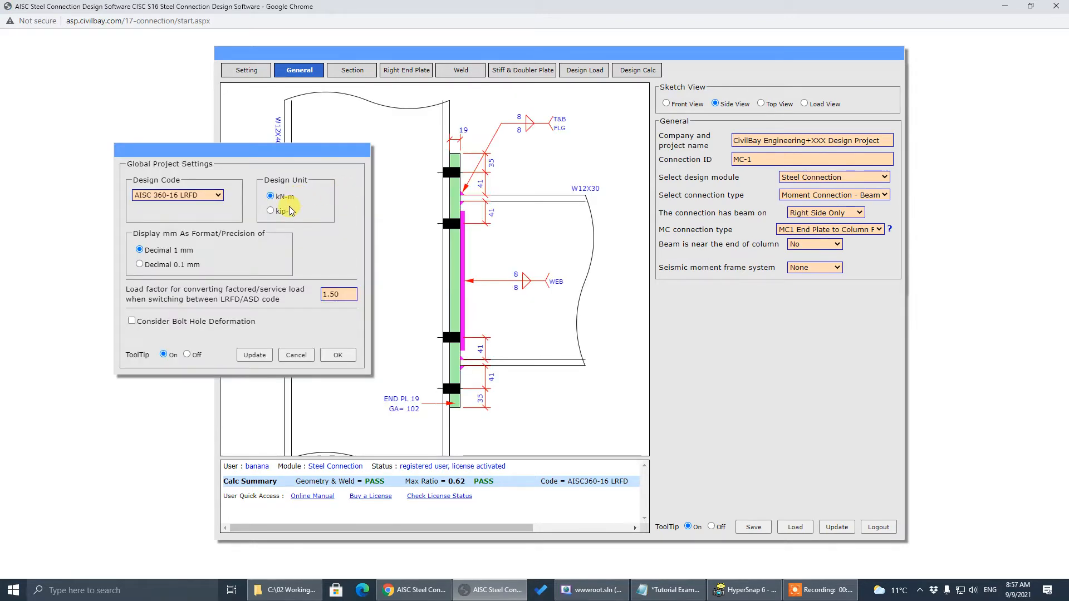
left_click(289, 214)
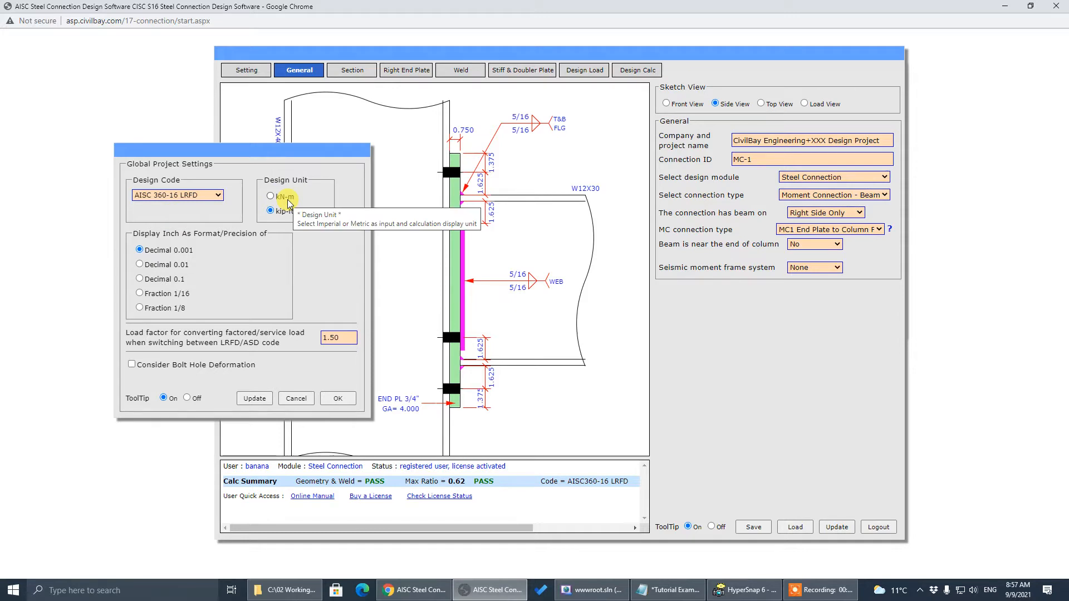
left_click(348, 338)
left_click(336, 400)
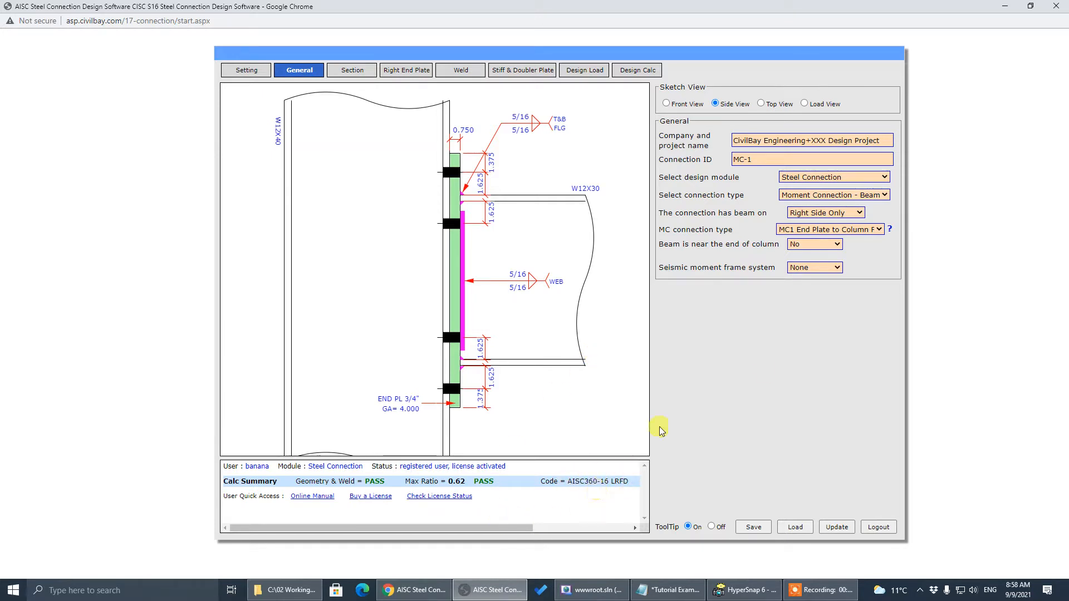
Open the Right End Plate inputs, check the Weld page, and return to Right End Plate
key("alt+Tab")
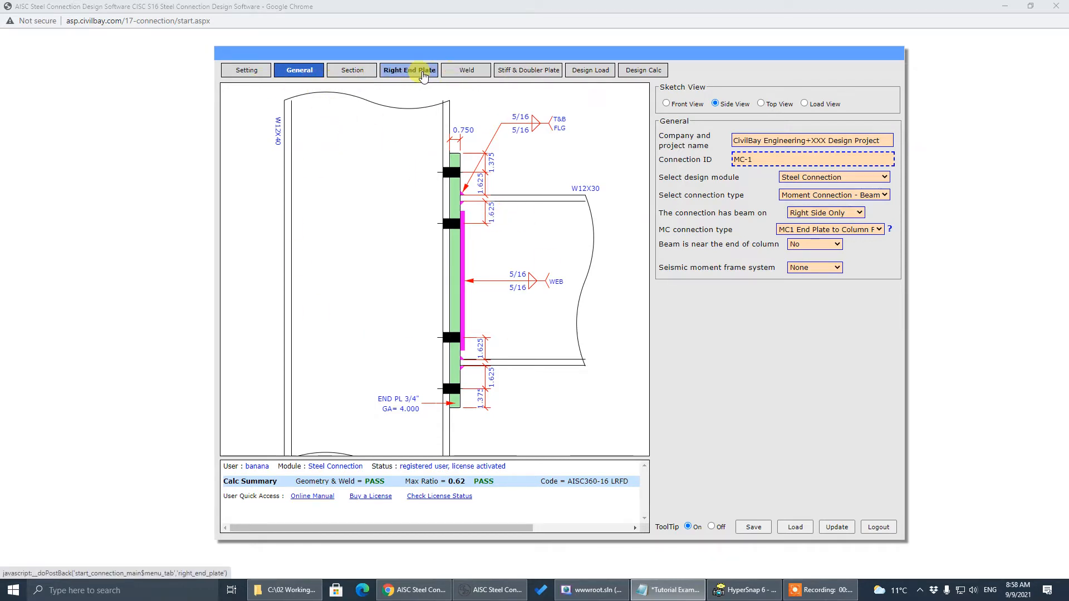
left_click(396, 73)
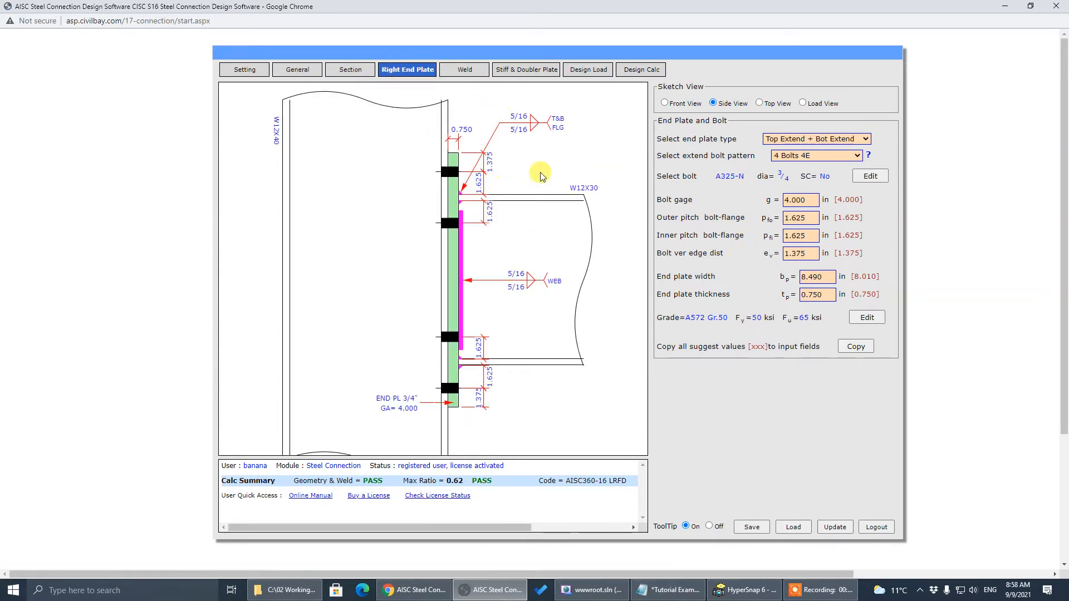
left_click(466, 71)
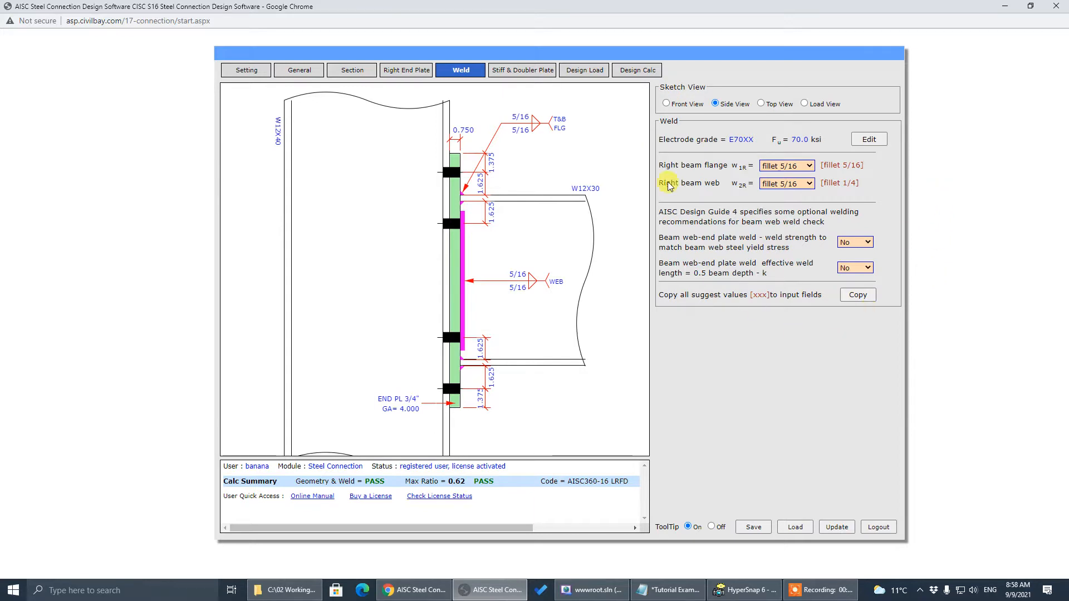
left_click(400, 73)
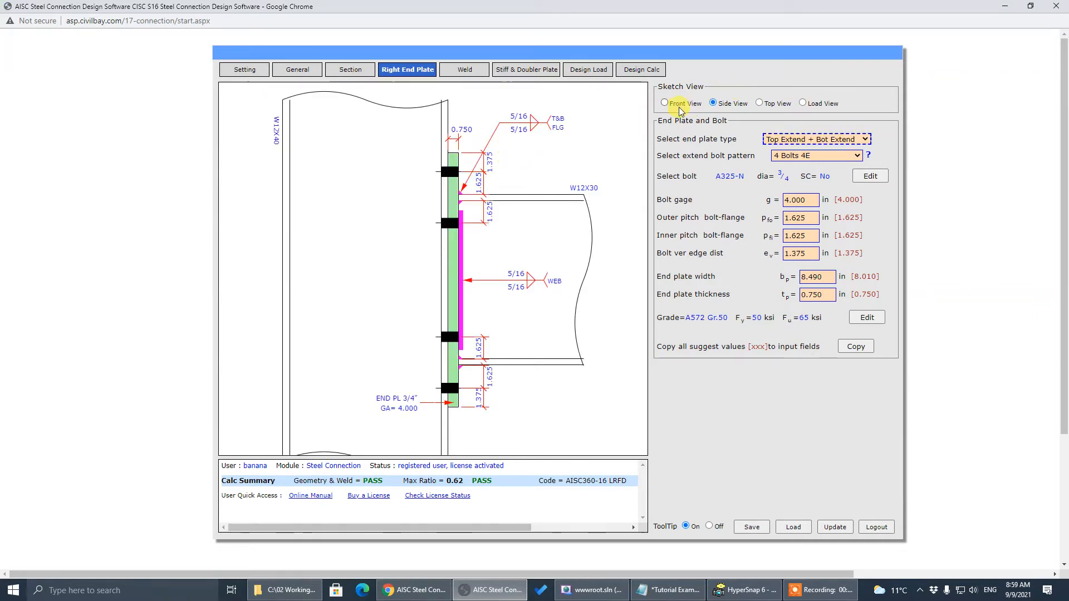
Cycle the sketch through Front View, Side View, then Load View showing design loads
left_click(674, 105)
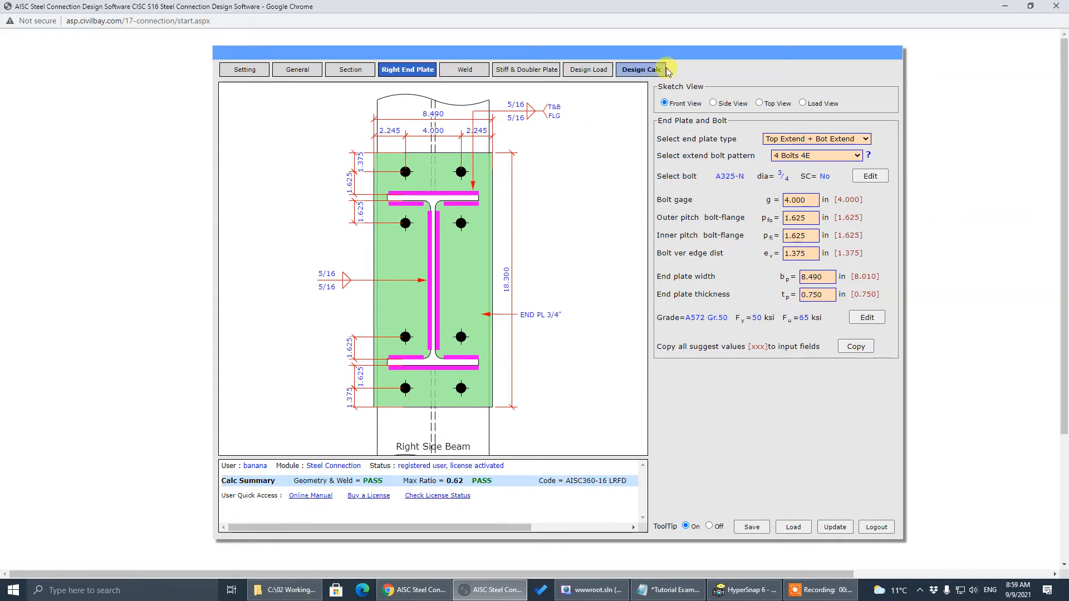
left_click(731, 105)
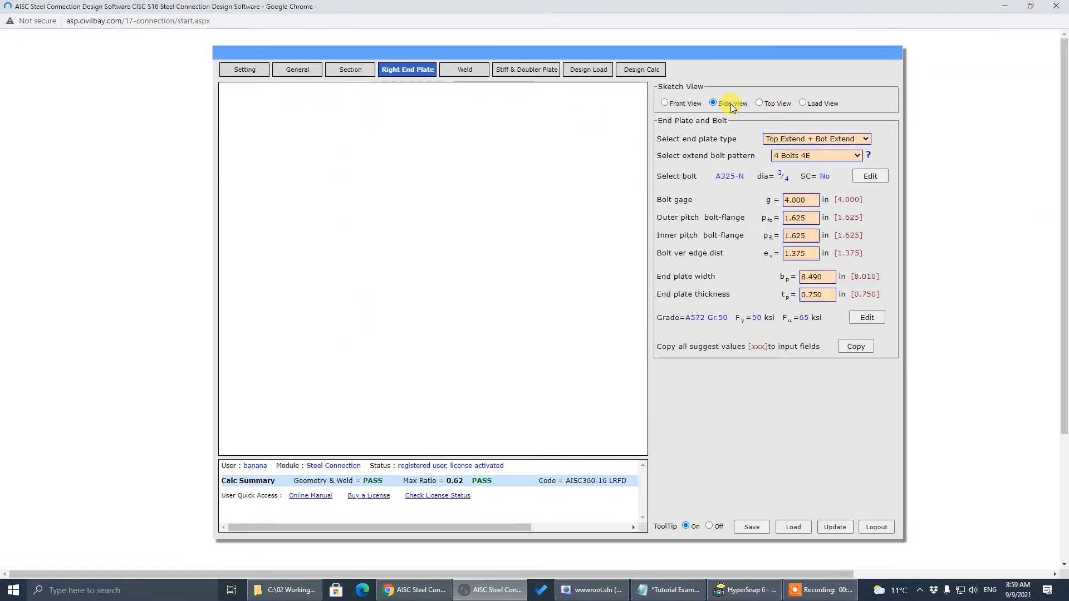
left_click(812, 107)
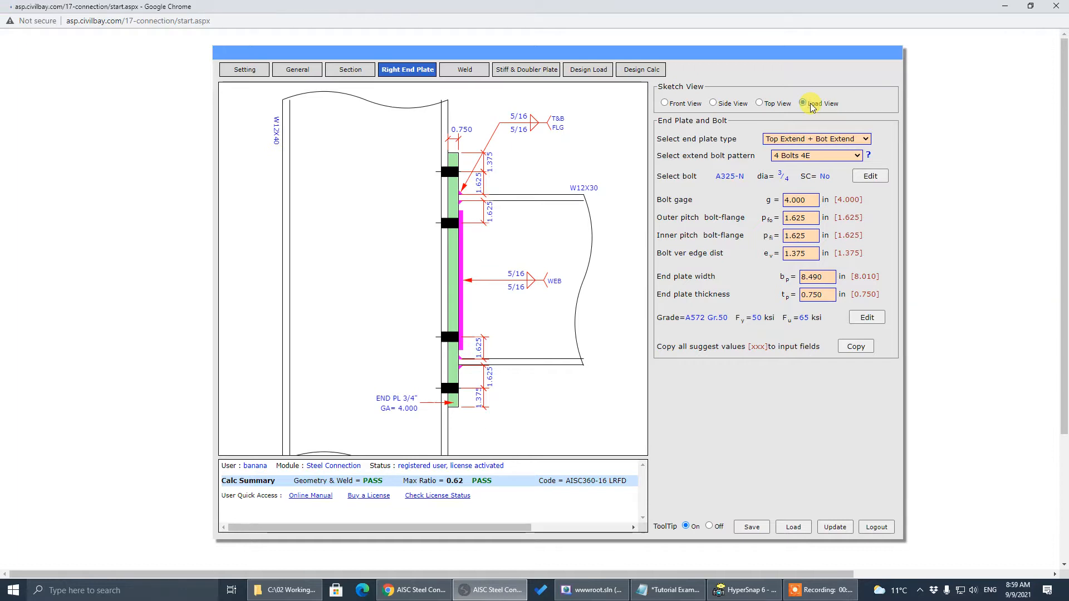
Check the Design Load inputs: beam moment 45.0 kip-ft, axial -25.0 kips, shear 30.0 kips
left_click(585, 71)
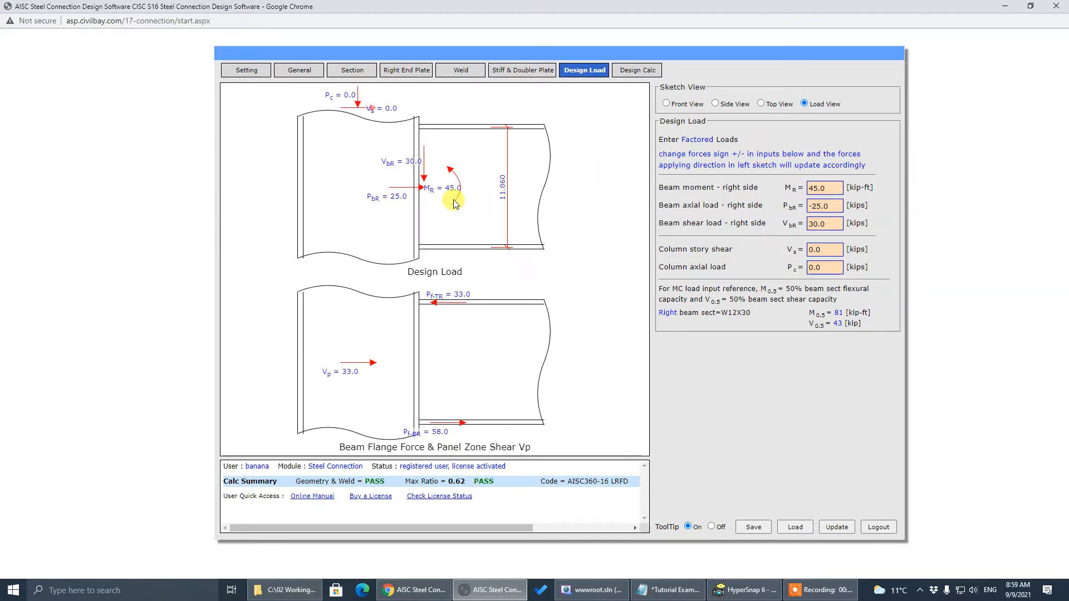
left_click(827, 189)
key("shift+Tab")
key("shift+Tab")
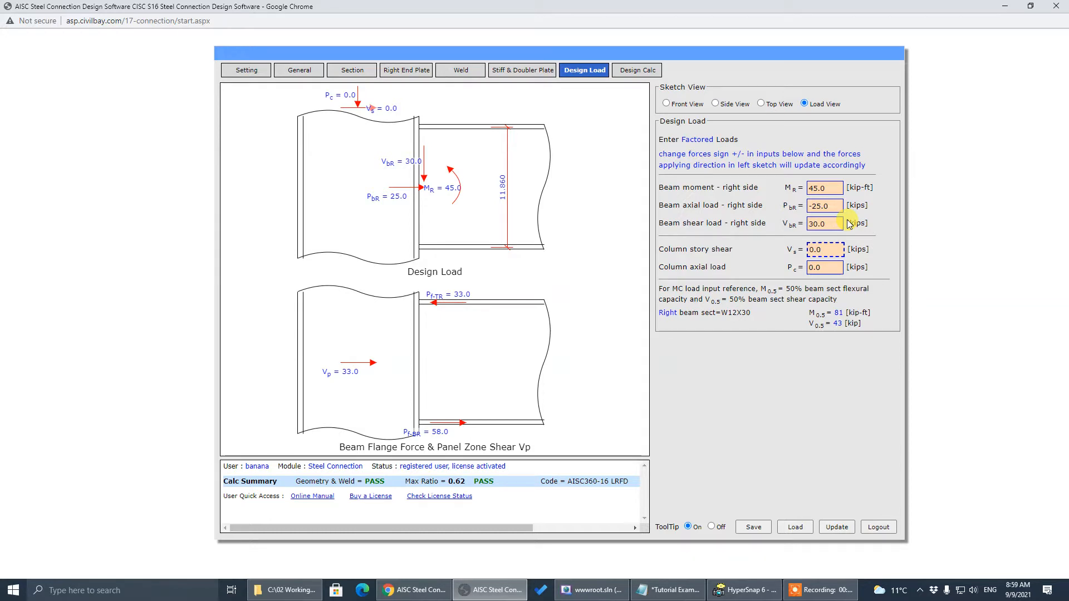
left_click(835, 187)
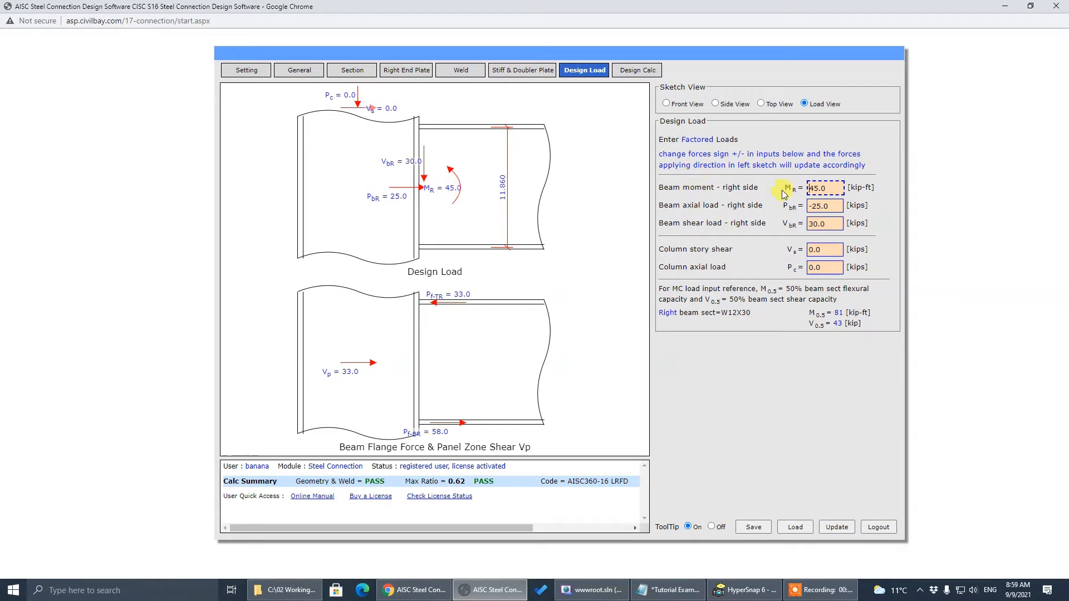
left_click(729, 208)
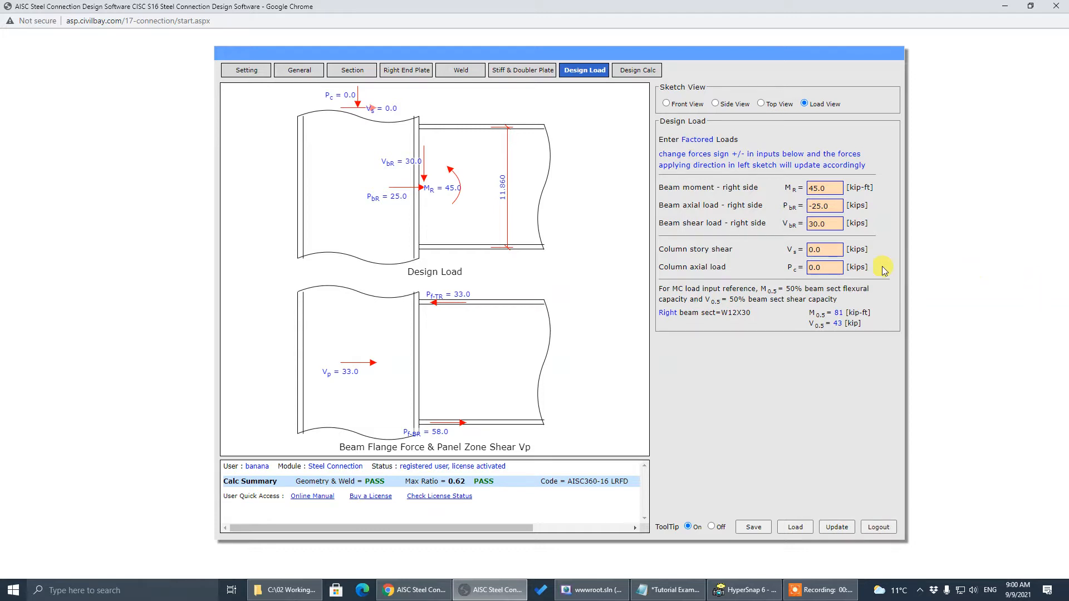
Expand the Right Beam-Column check details on Design Calc, then return to the General page
left_click(825, 223)
left_click(638, 69)
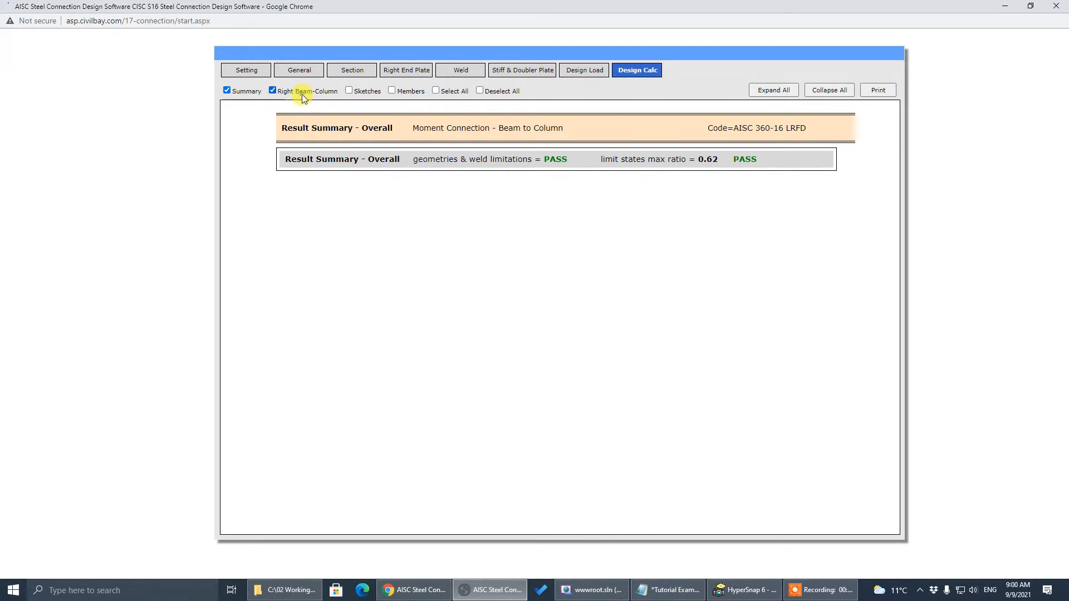
left_click(304, 92)
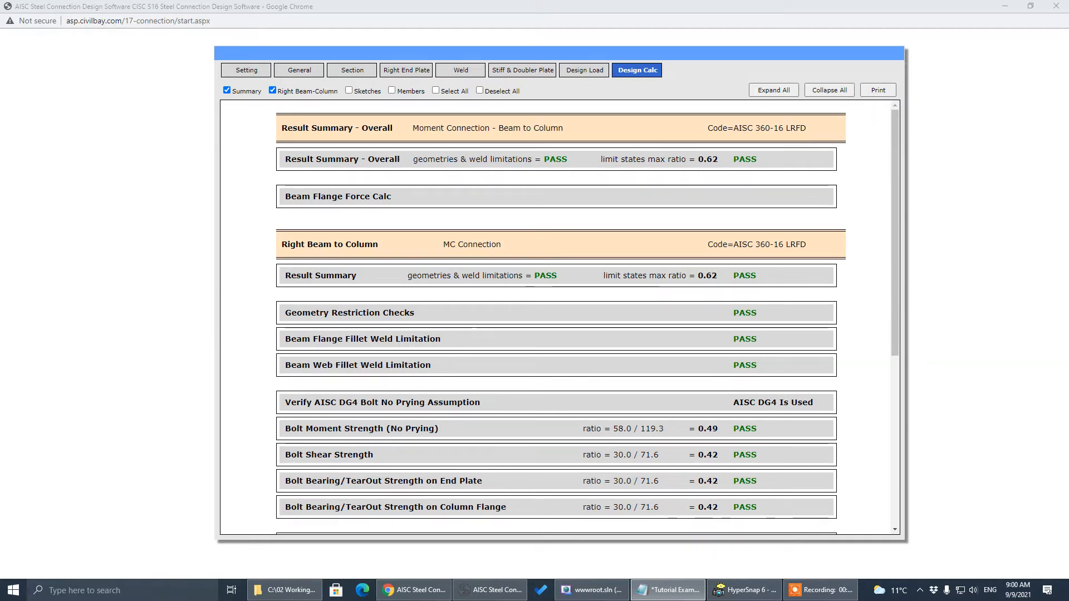
left_click(310, 71)
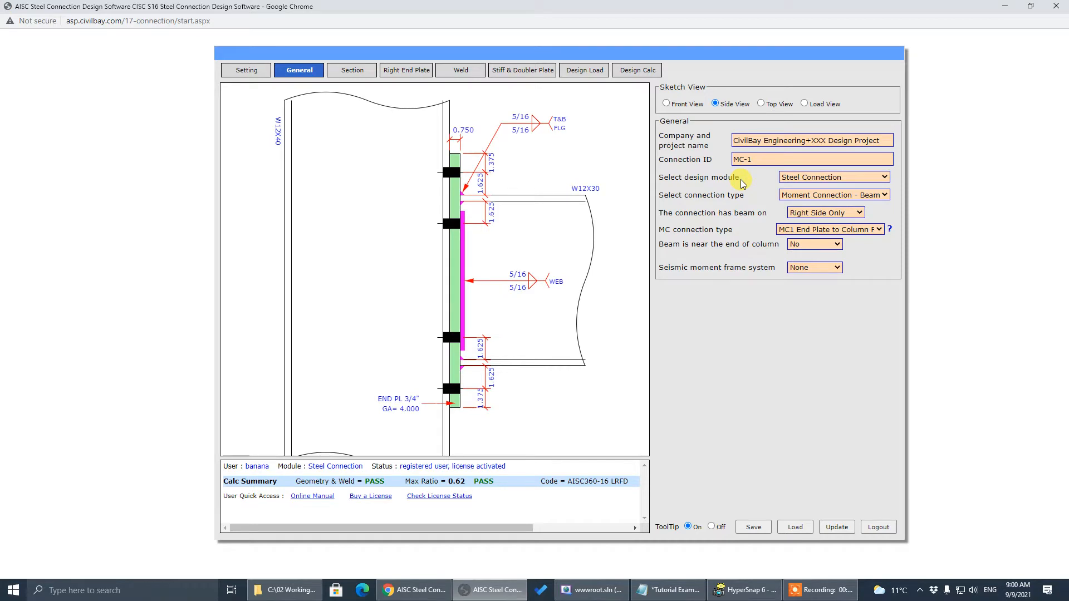
left_click(779, 141)
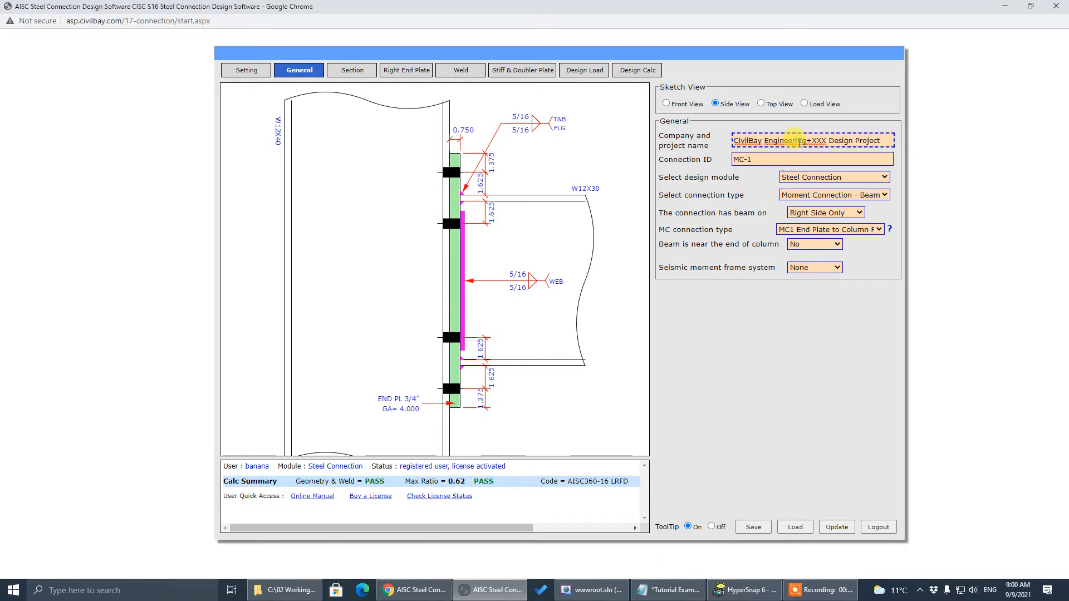
mouse_move(799, 142)
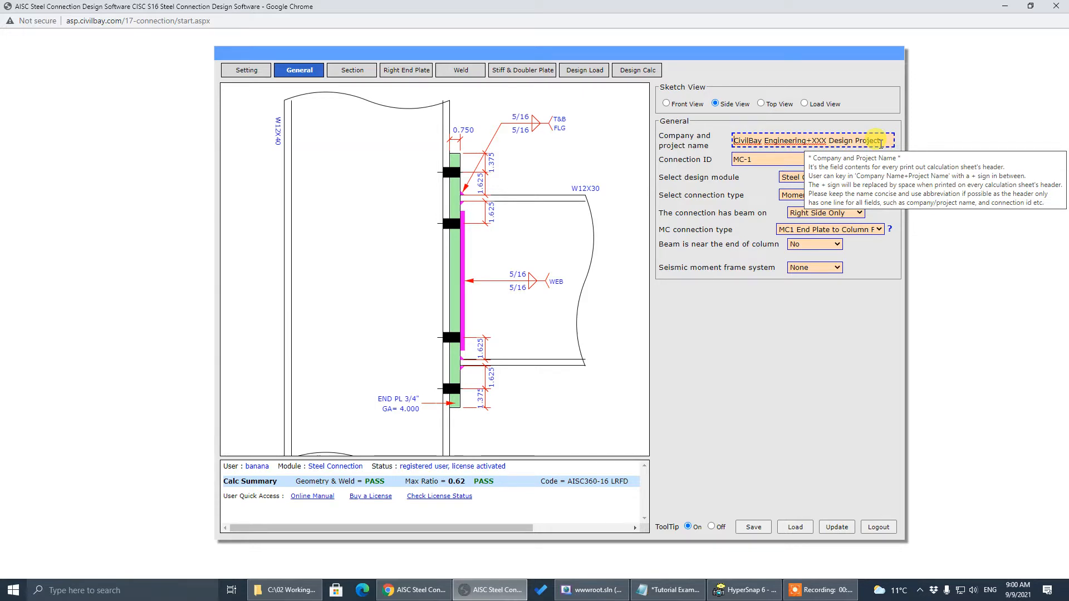
left_click(780, 163)
mouse_move(780, 159)
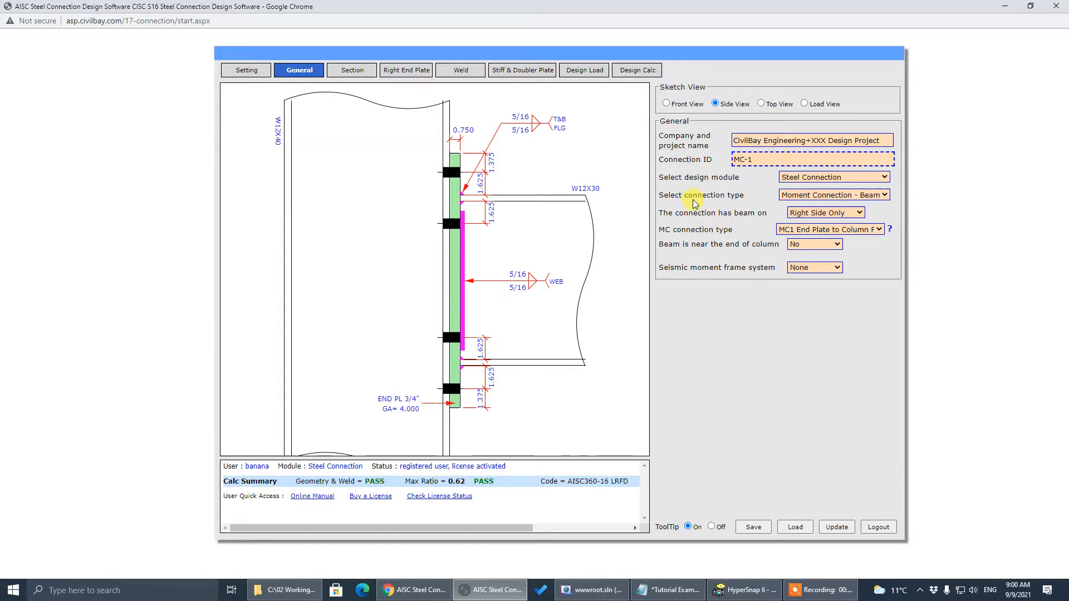
key("Tab")
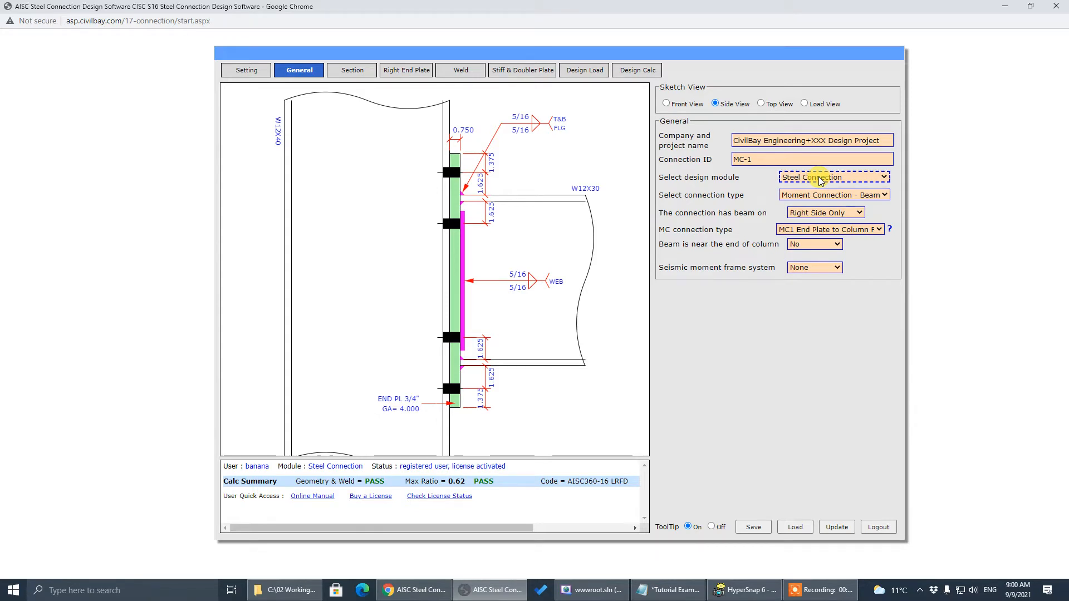
left_click(686, 206)
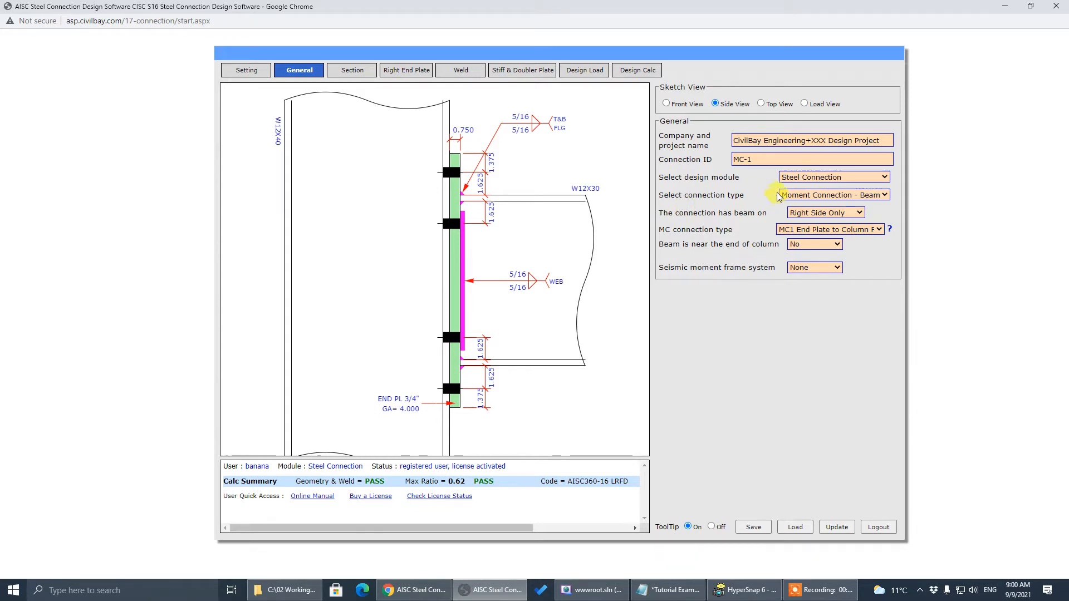
left_click(803, 196)
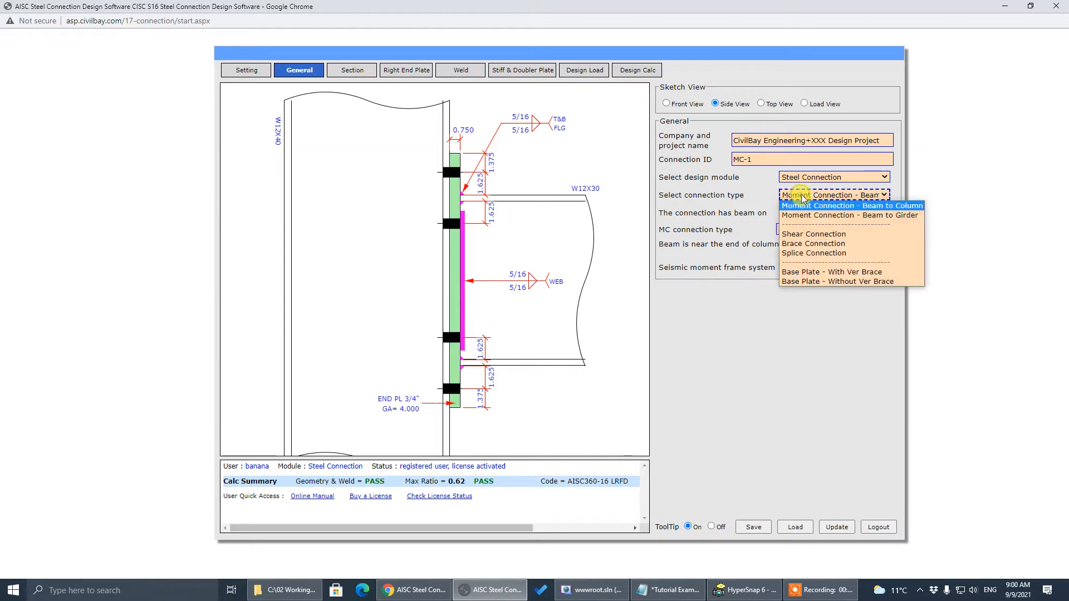
left_click(832, 234)
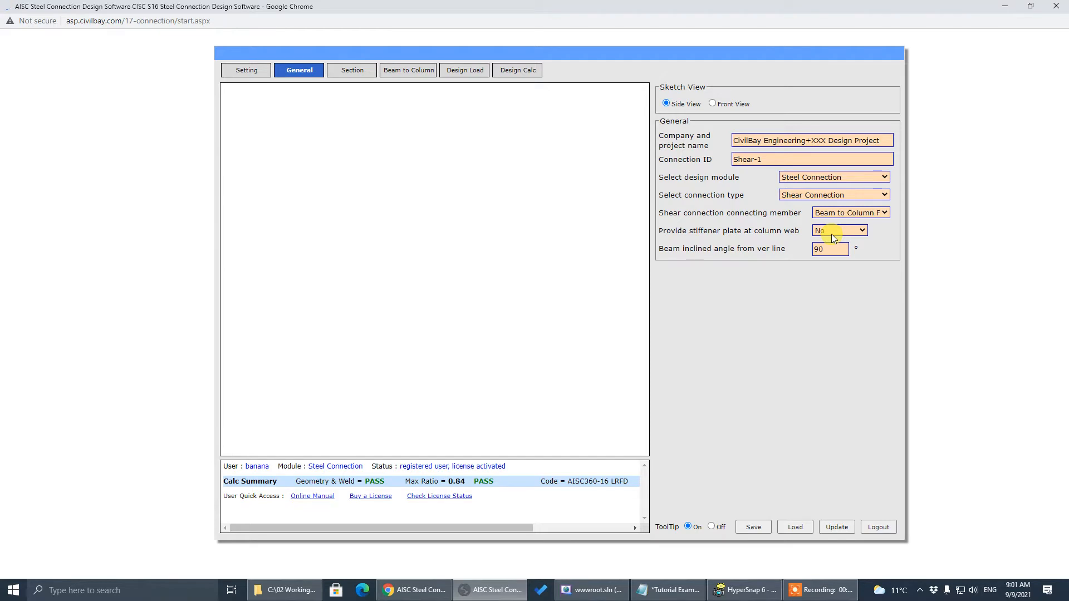
left_click(840, 195)
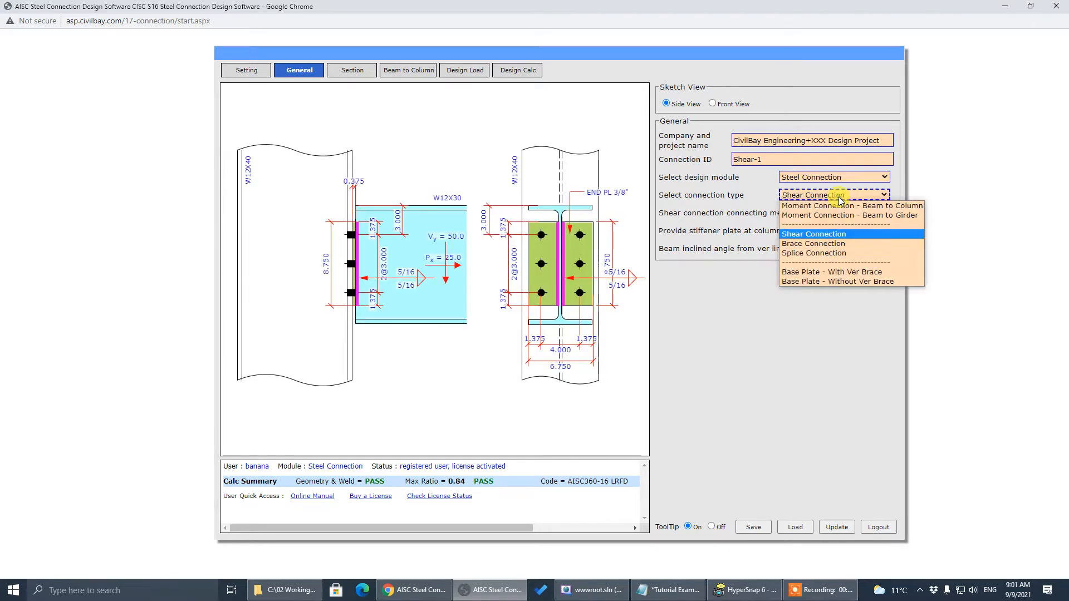
left_click(842, 243)
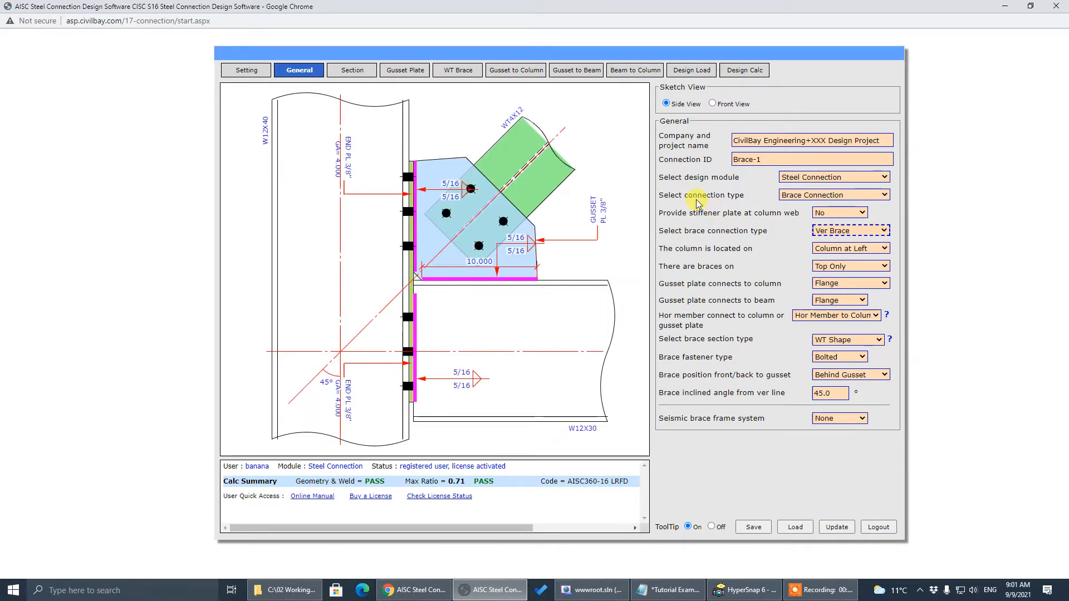
left_click(808, 196)
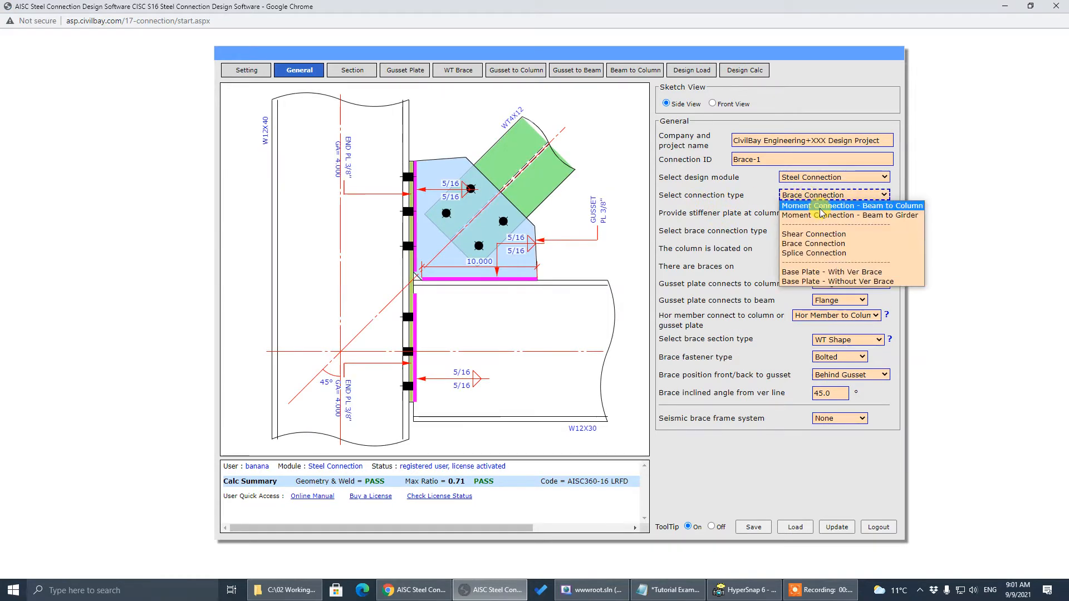
left_click(820, 206)
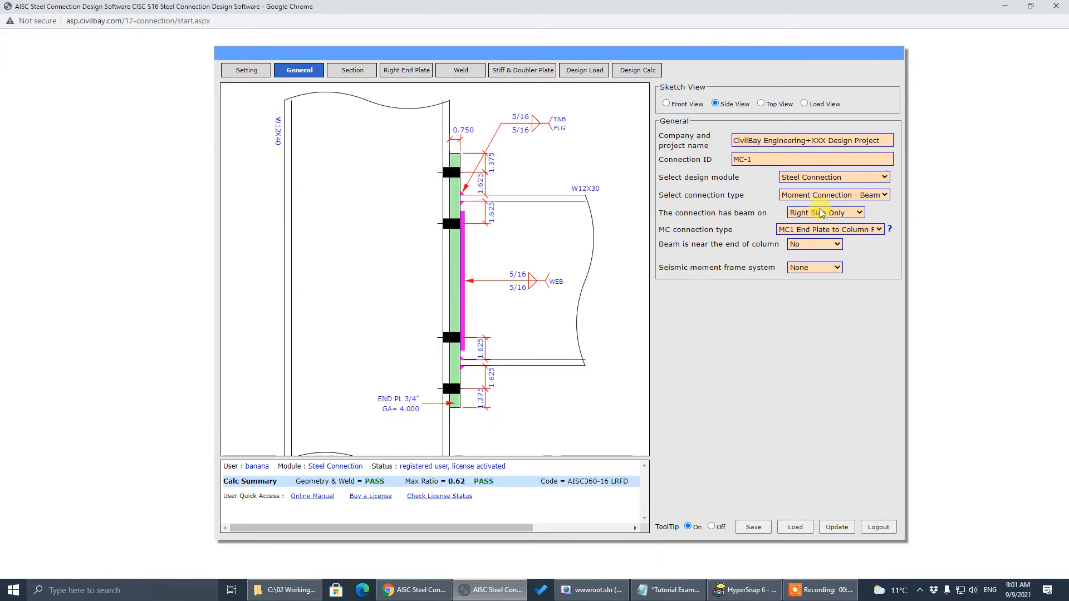
key("alt+Tab")
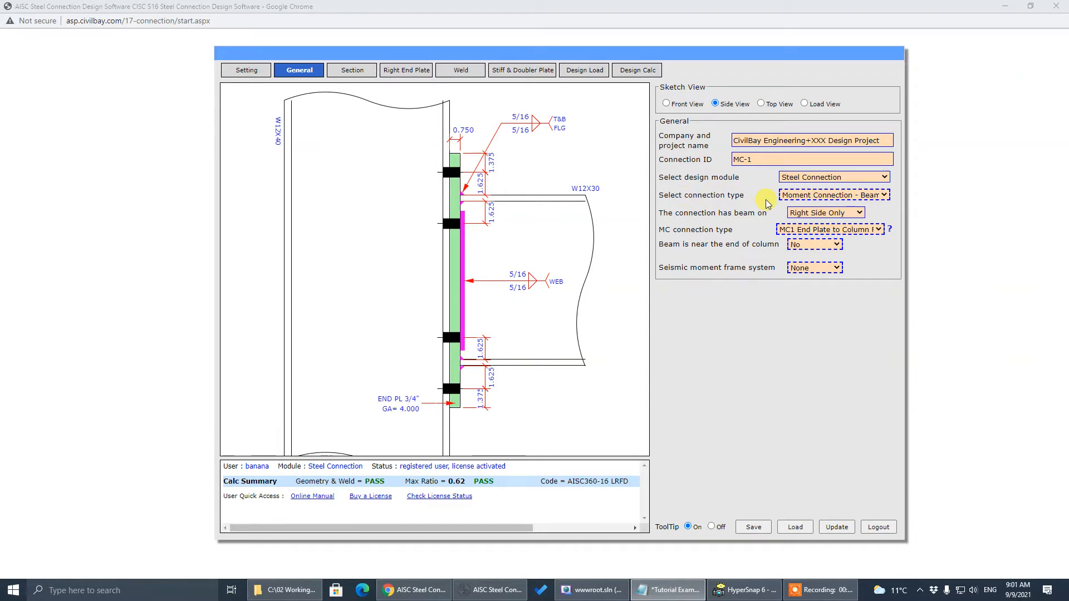
left_click(717, 204)
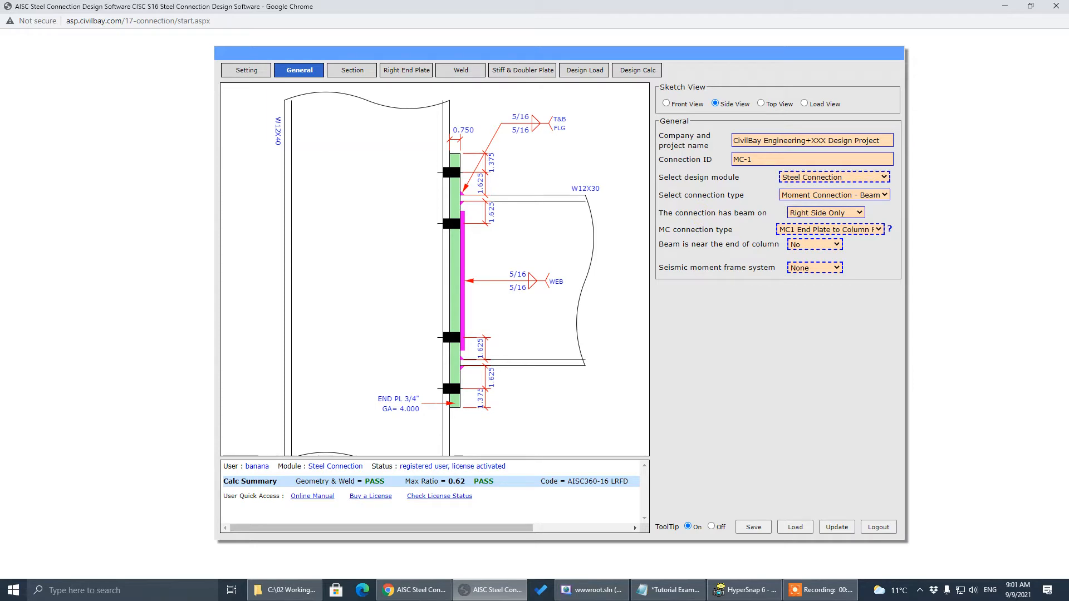
key("alt+Tab")
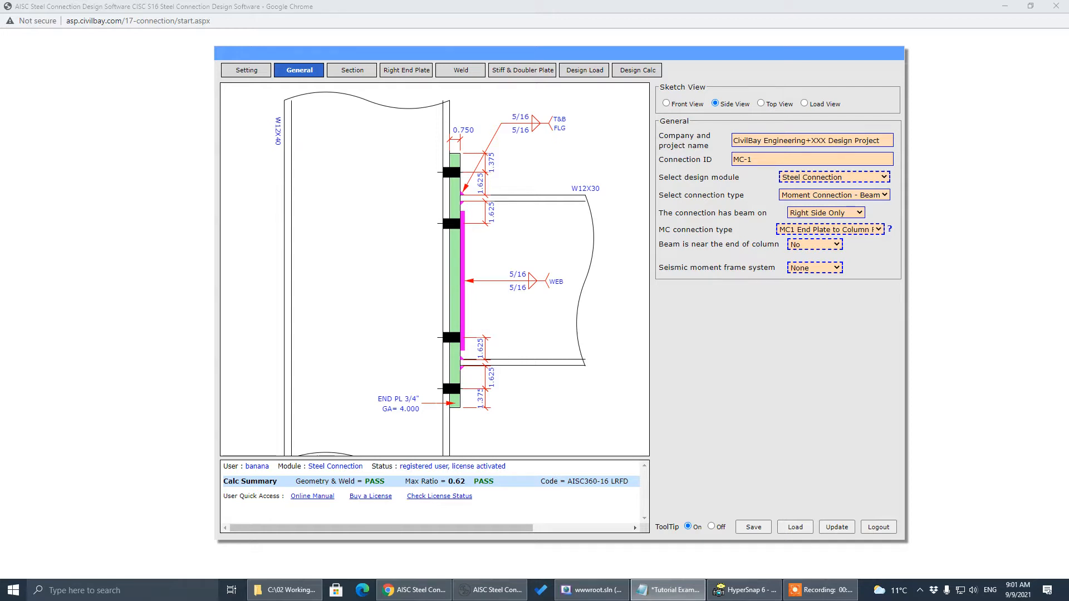
On the Right End Plate, set bolt gage to 5.000 and begin the outer pitch
left_click(396, 71)
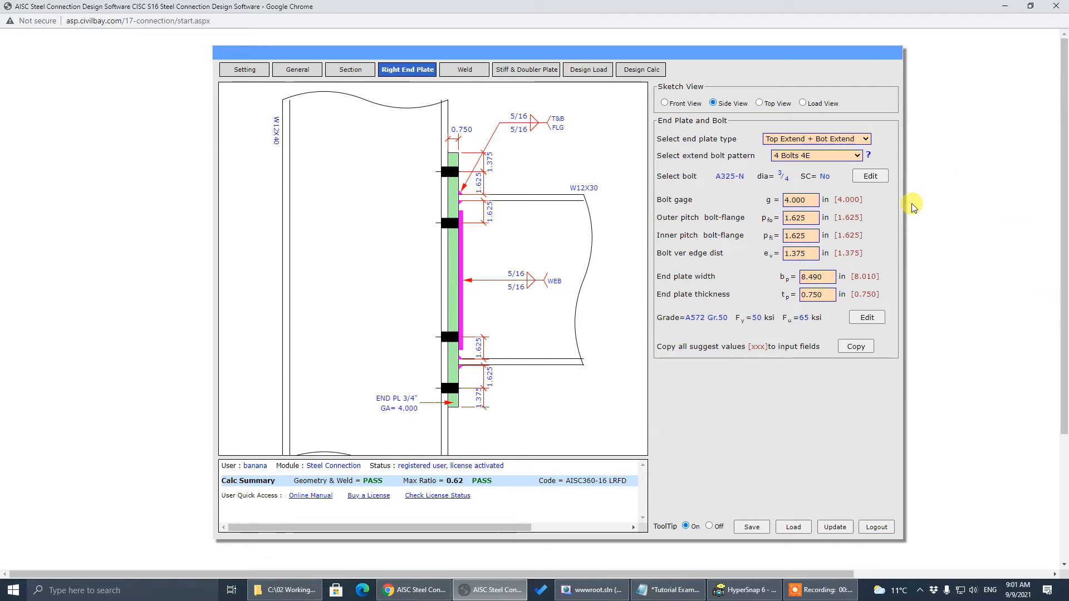
left_click(797, 202)
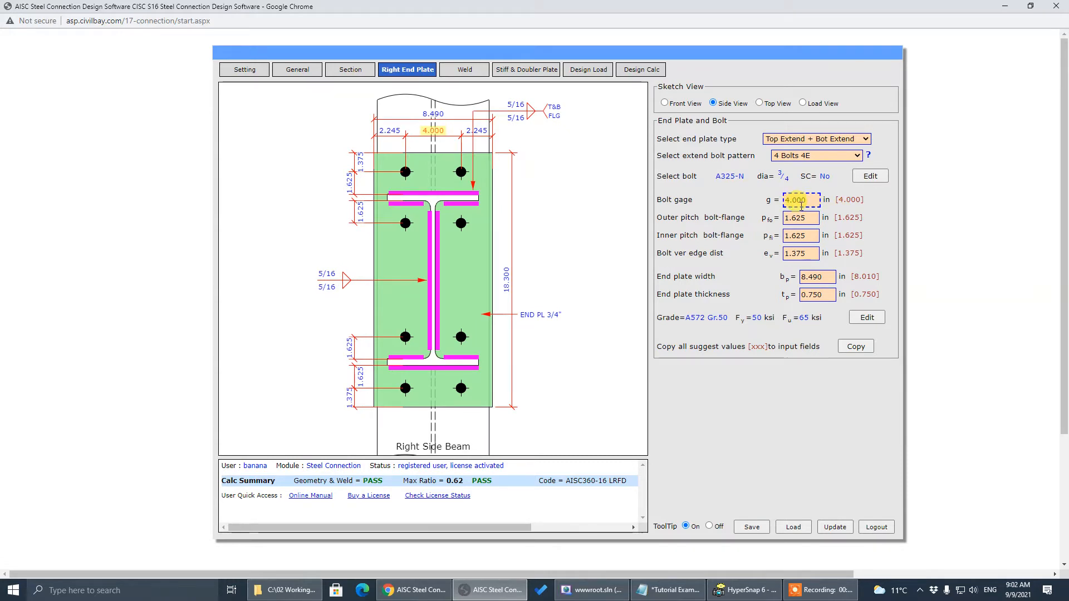
double_click(812, 198)
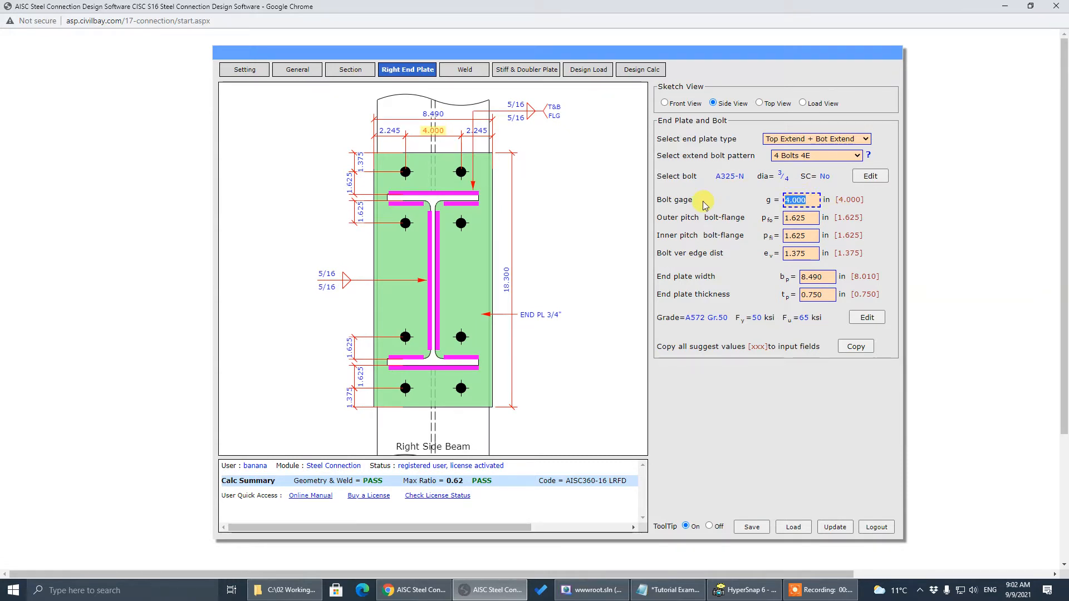
key("Tab")
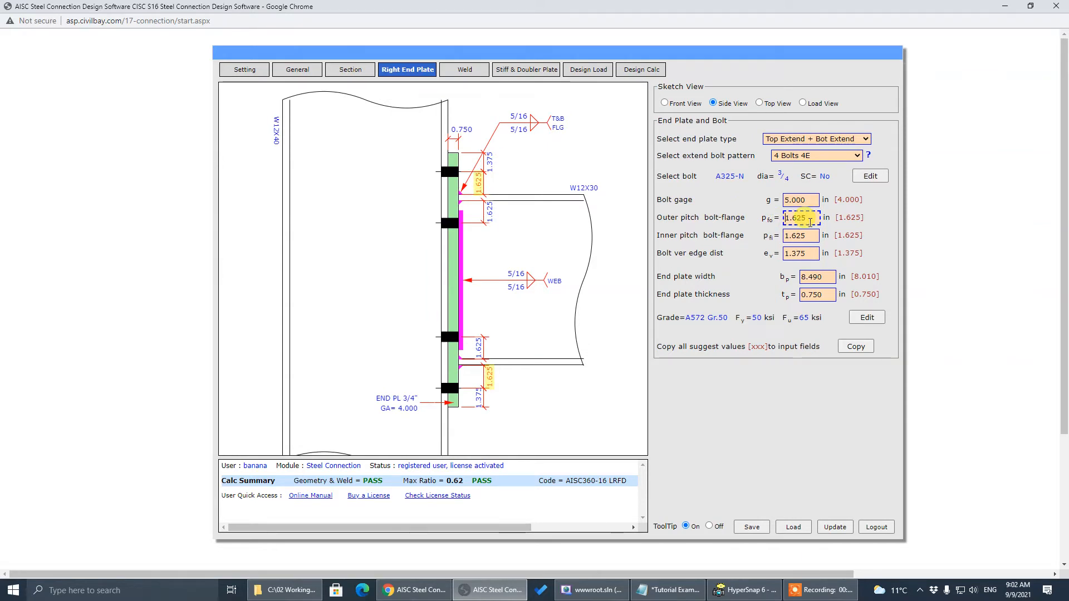
type("1")
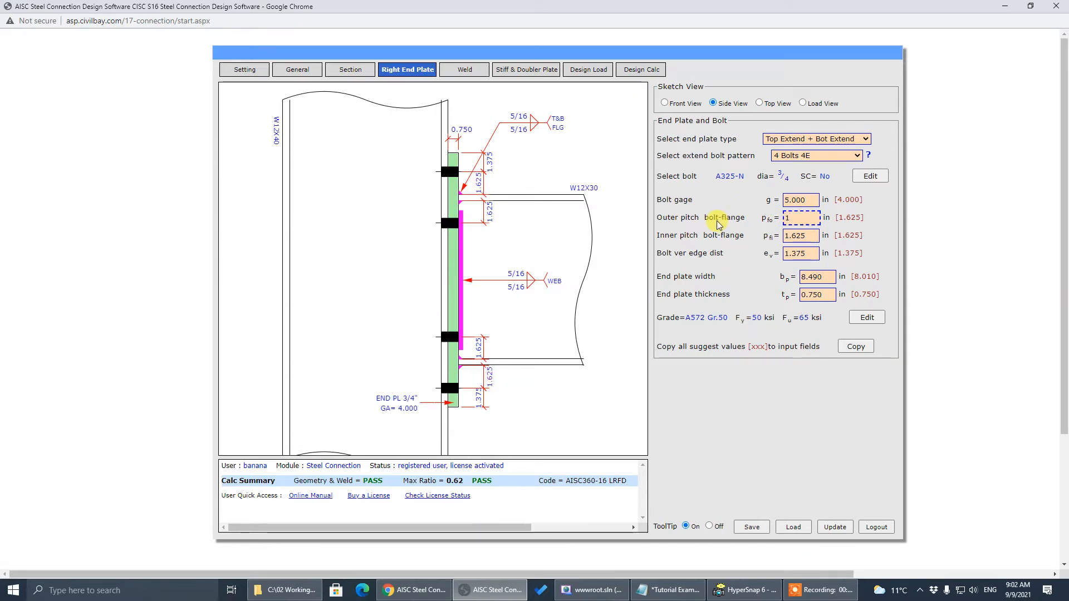
Set outer and inner pitch to 1.500 and recalculate, passing at max ratio 0.72
left_click(792, 236)
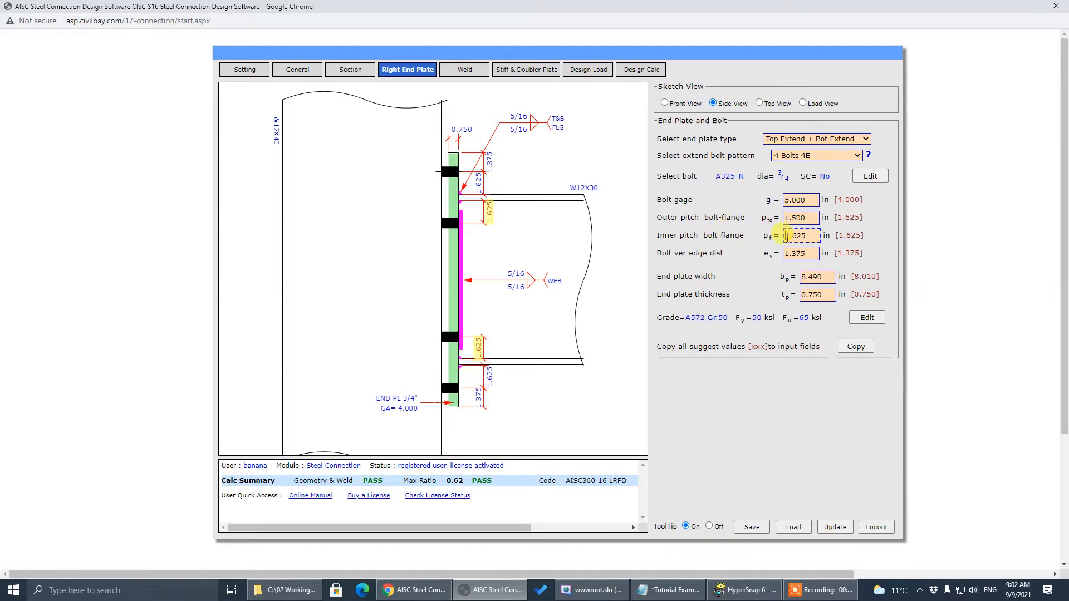
left_click_drag(803, 237, 679, 236)
type("1.5")
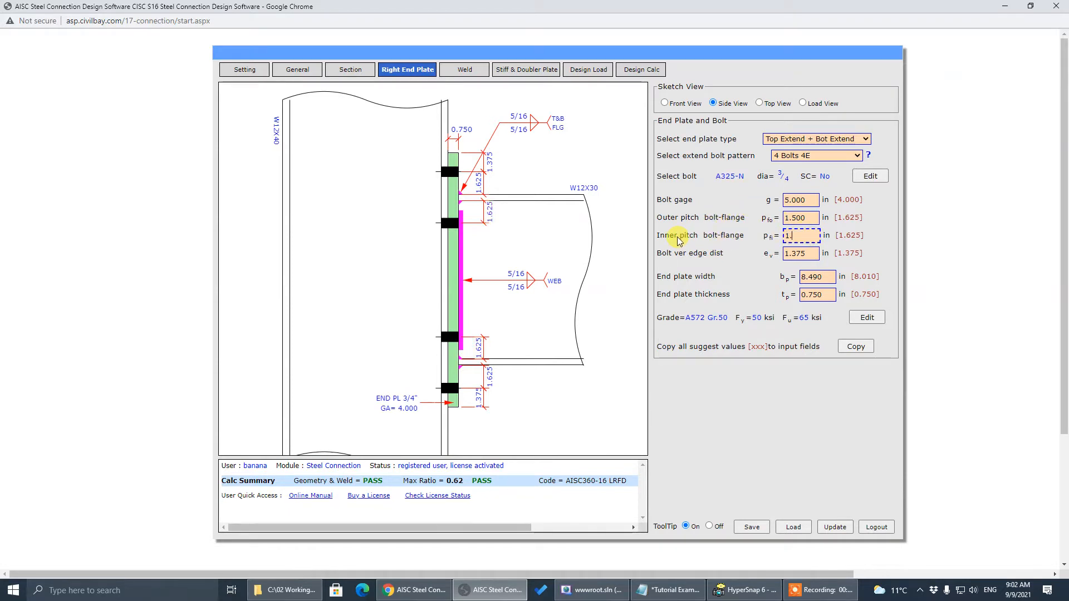
left_click(674, 237)
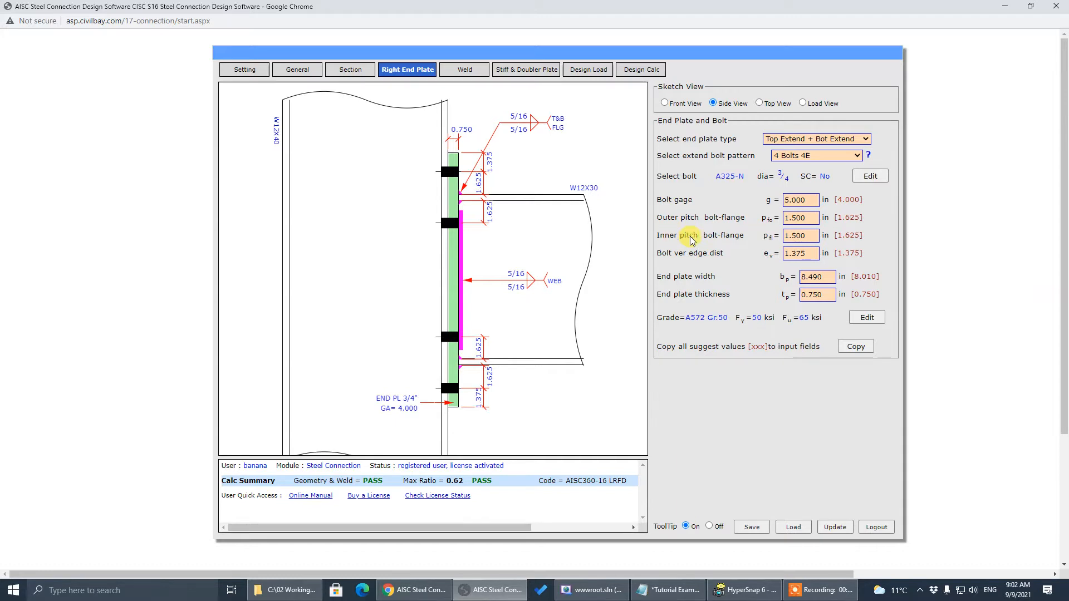
left_click(802, 237)
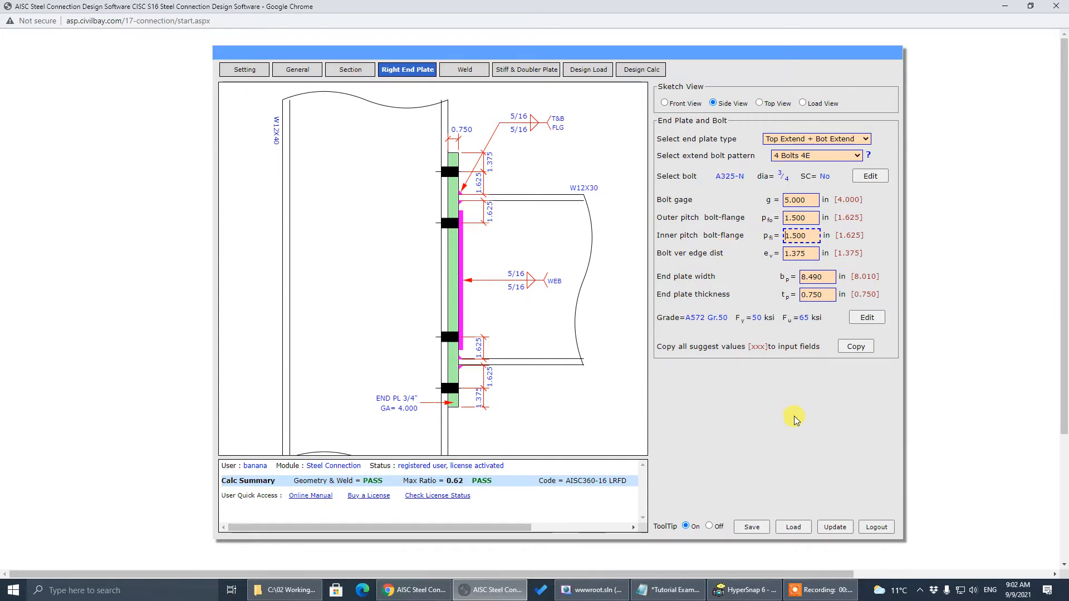
left_click(832, 528)
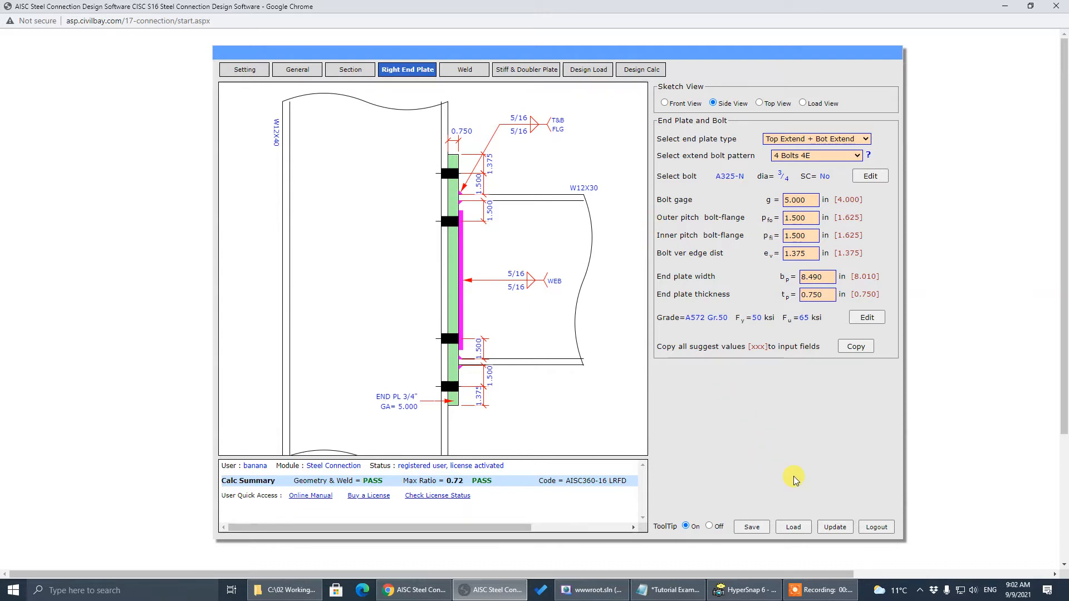
left_click(835, 527)
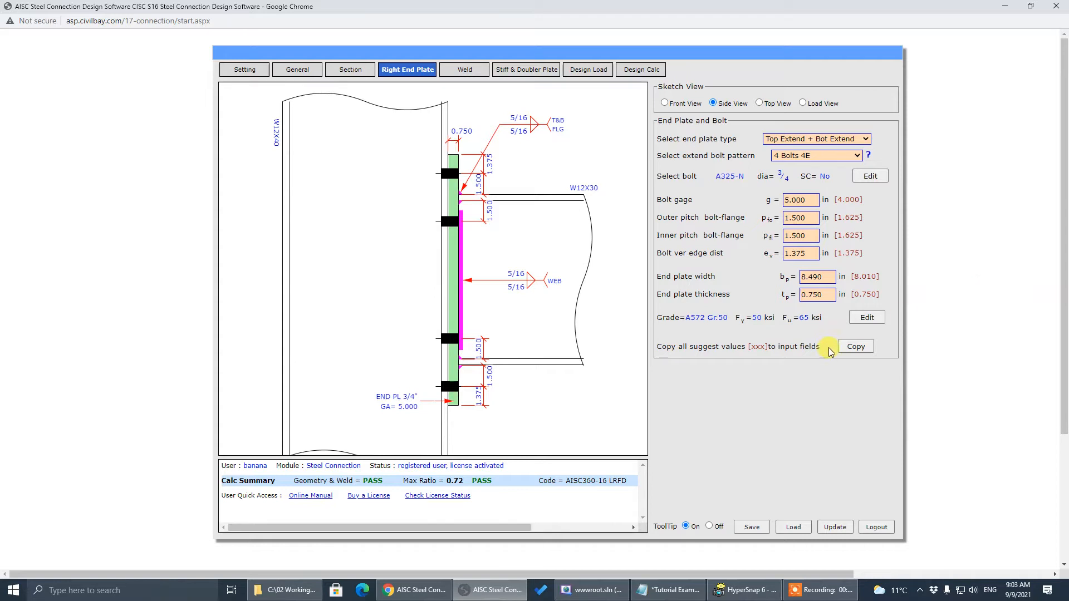
Try an end plate thickness of 1.000, then revert it to 0.750
left_click(831, 292)
left_click_drag(829, 294, 734, 302)
type("1")
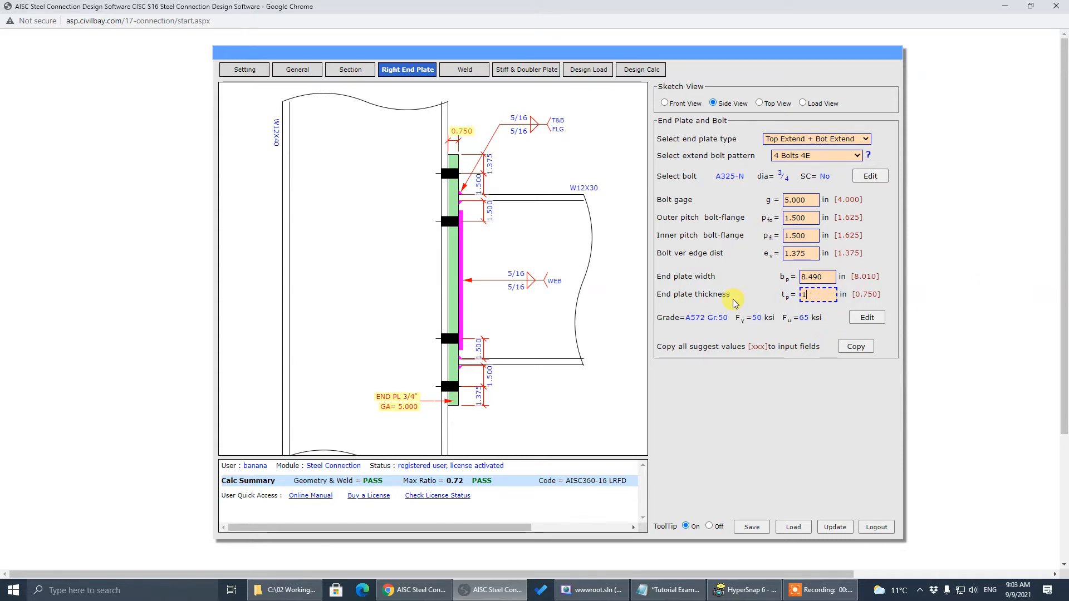
key("Return")
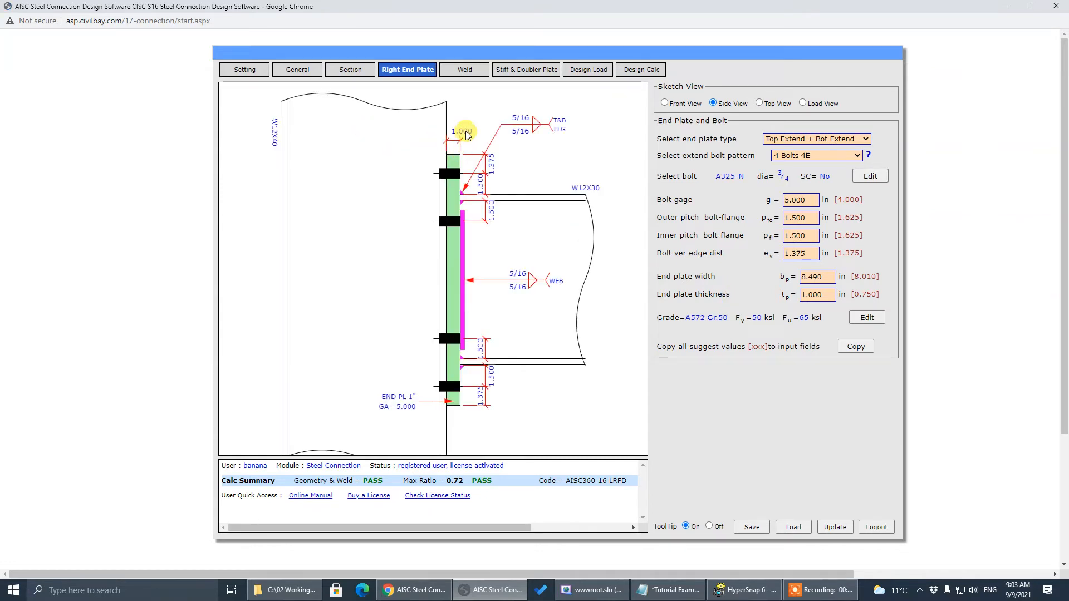
left_click(804, 296)
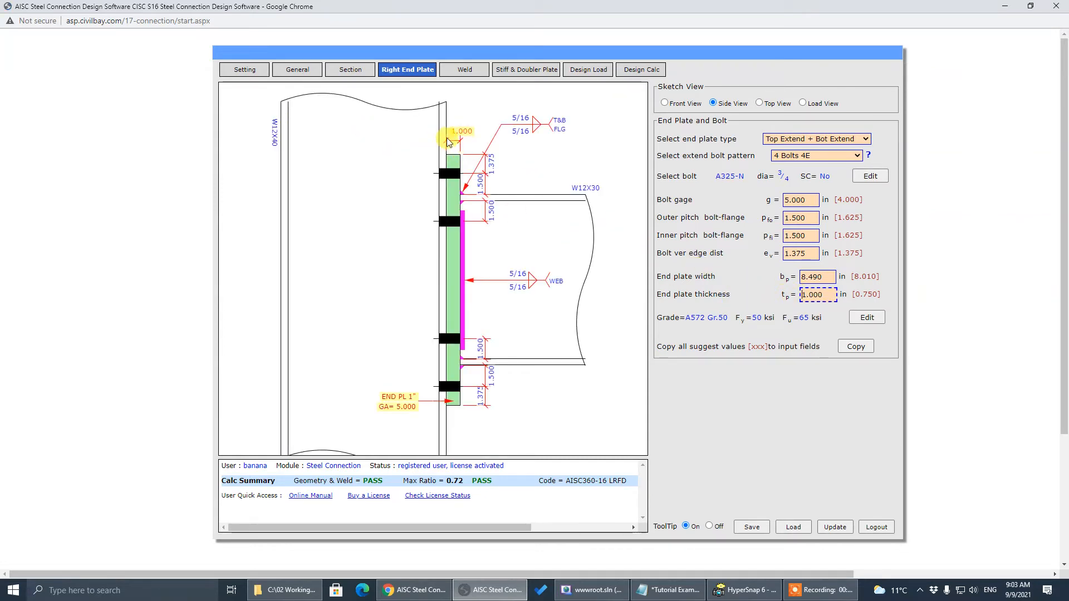
left_click_drag(825, 295, 694, 299)
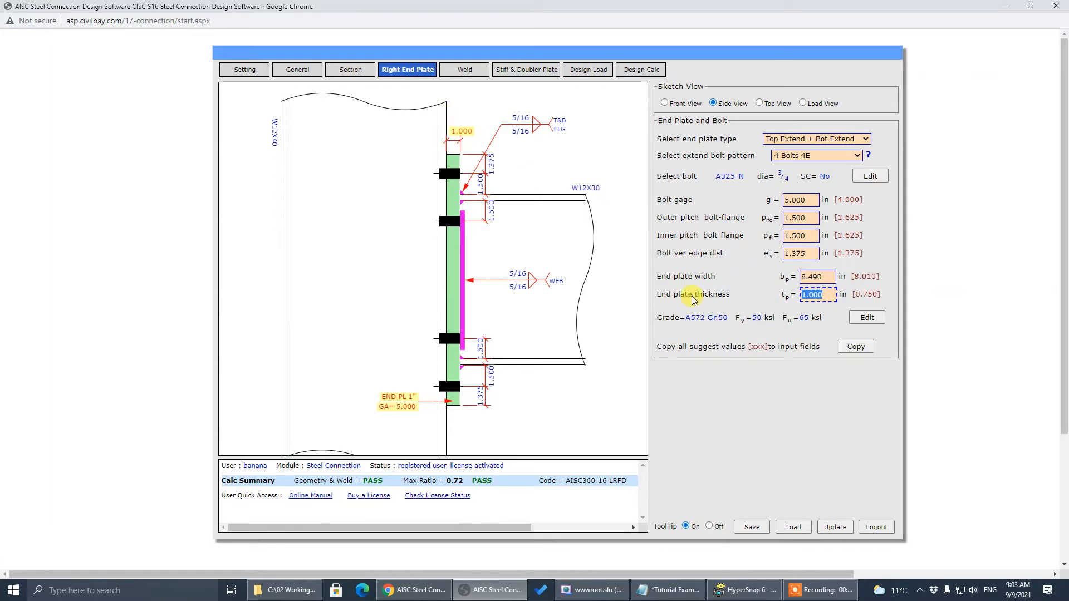
type(".75")
key("Return")
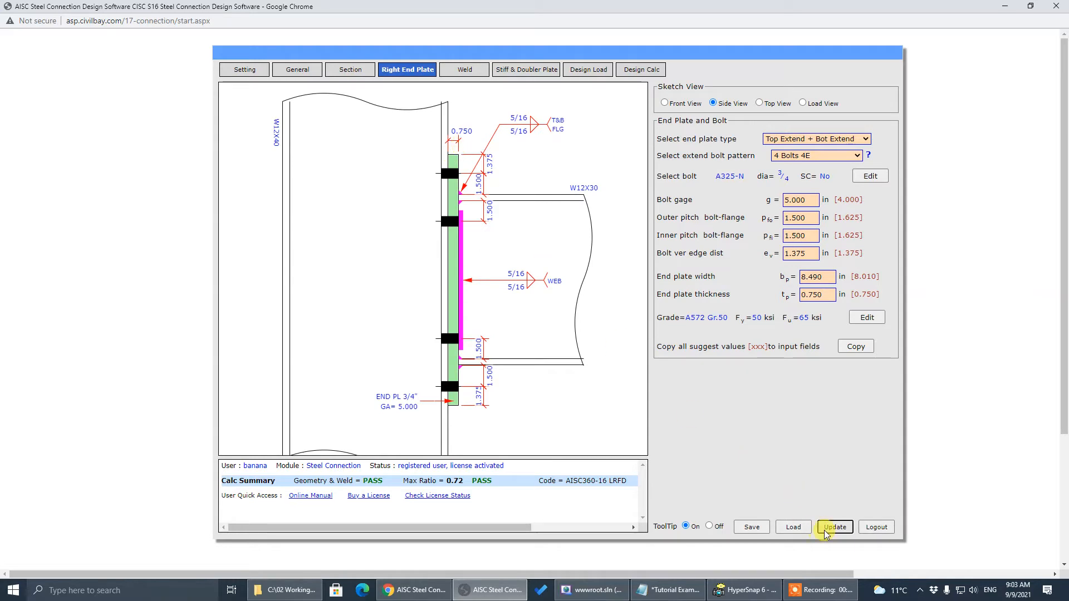
Select the 1.500 outer bolt-flange pitch value for replacement
left_click(797, 217)
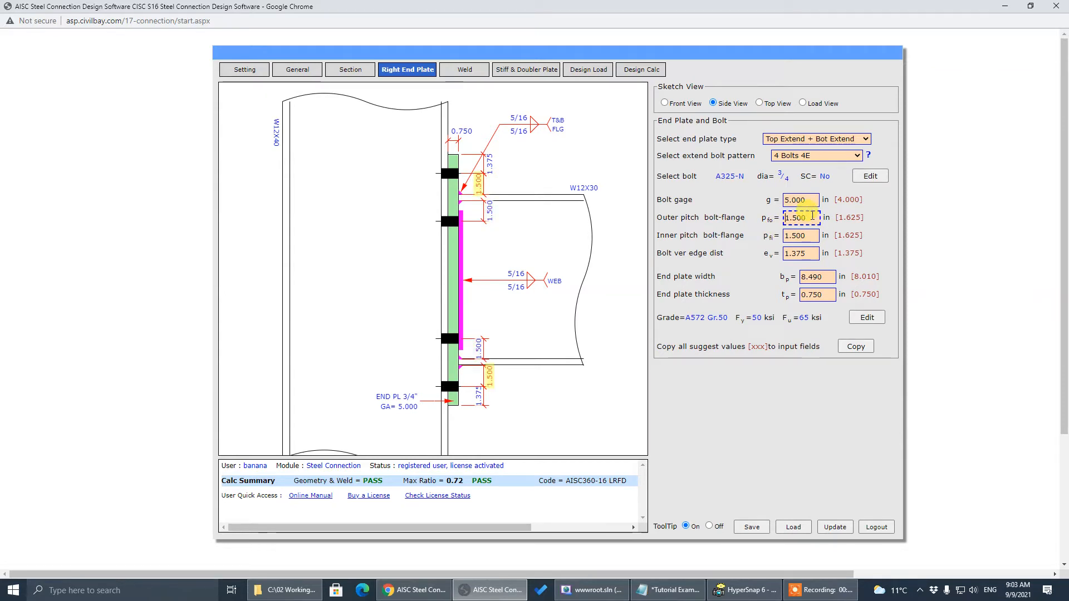
left_click(809, 233)
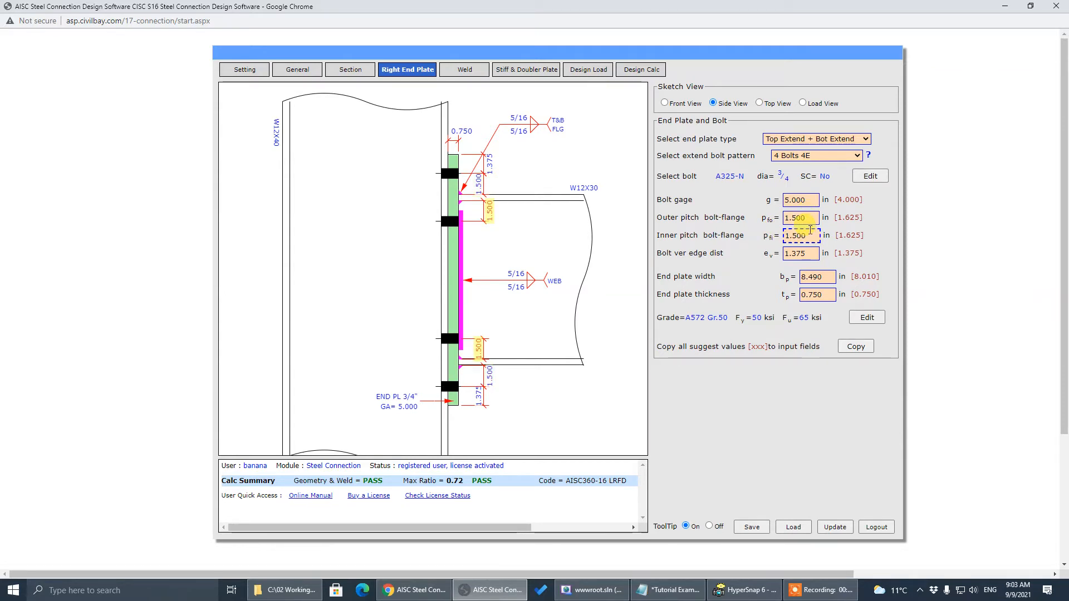
left_click_drag(811, 218, 669, 223)
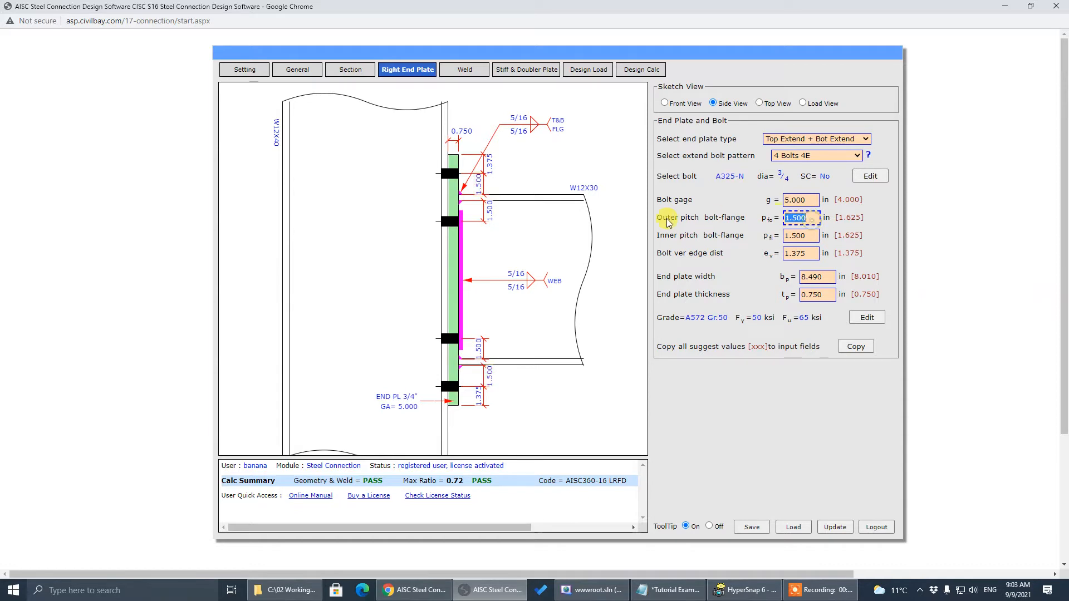
Set both outer and inner bolt-flange pitches to 1.625
type("1.625")
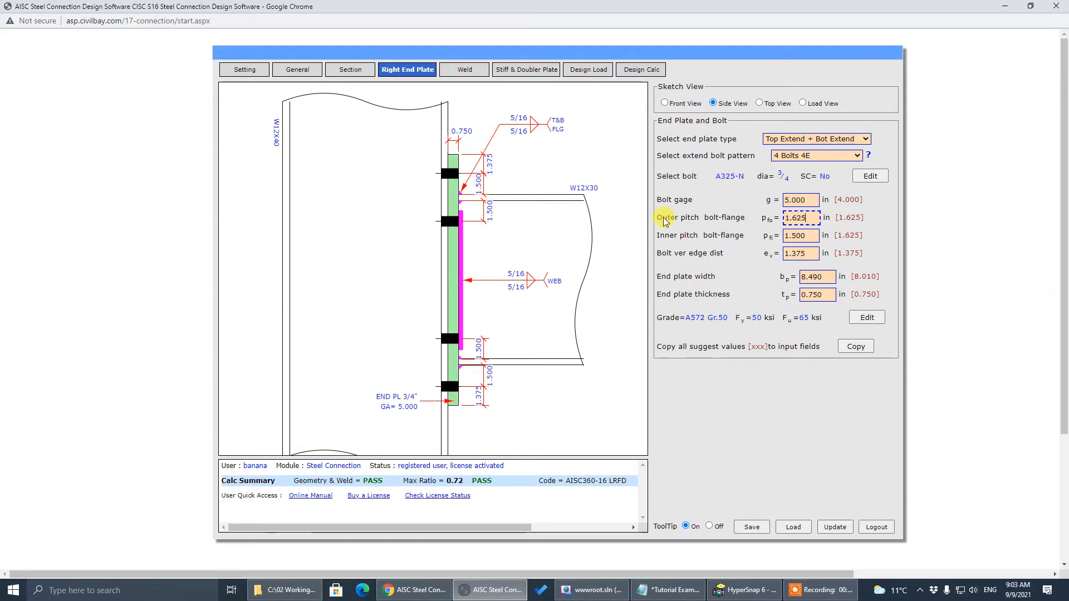
left_click(789, 236)
left_click_drag(814, 236, 665, 236)
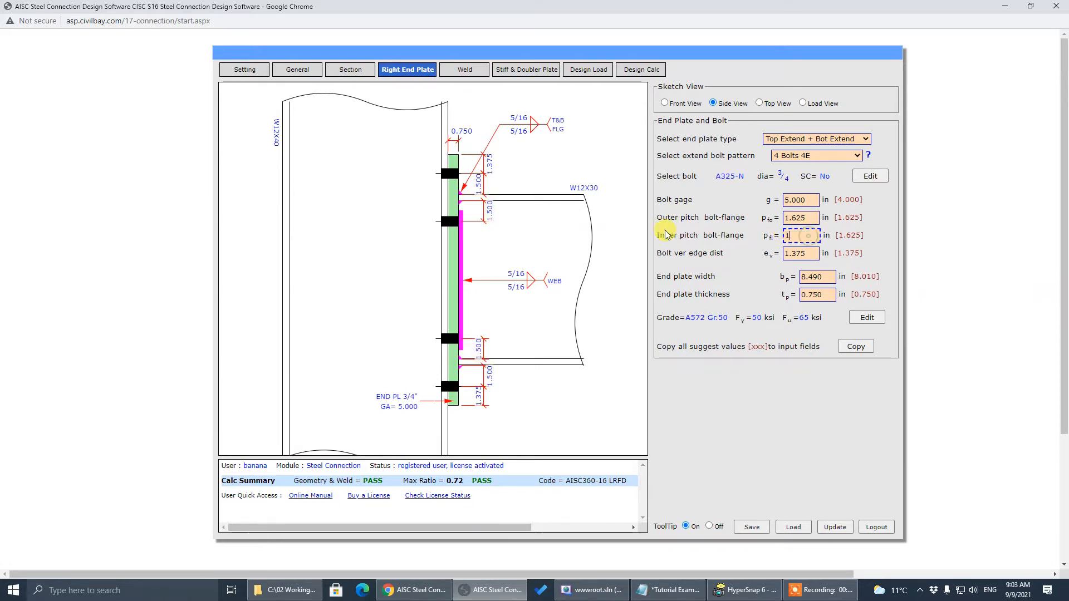
type("1.625")
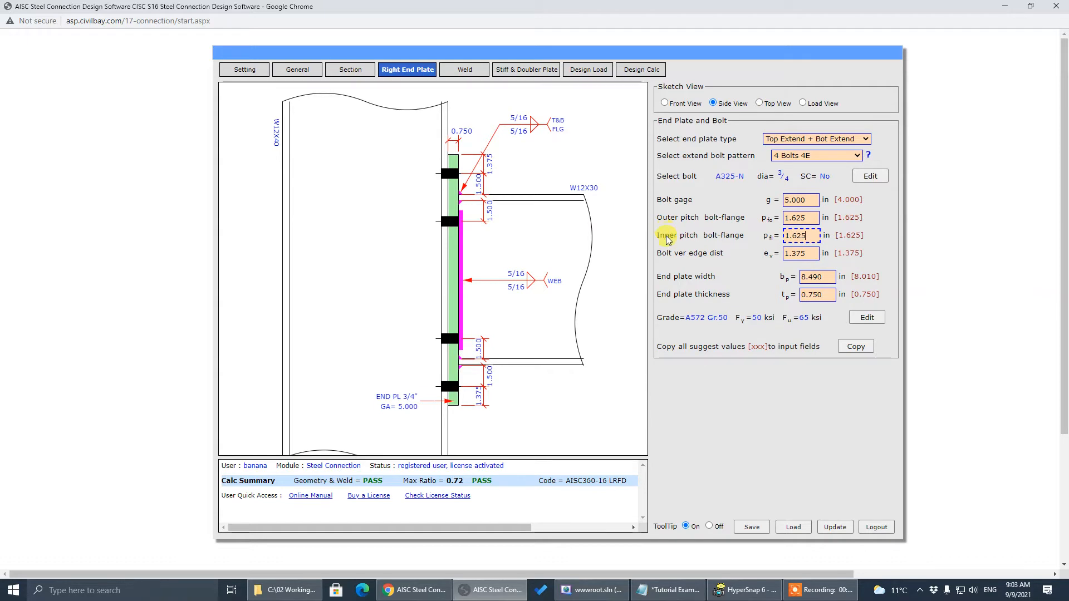
left_click(667, 236)
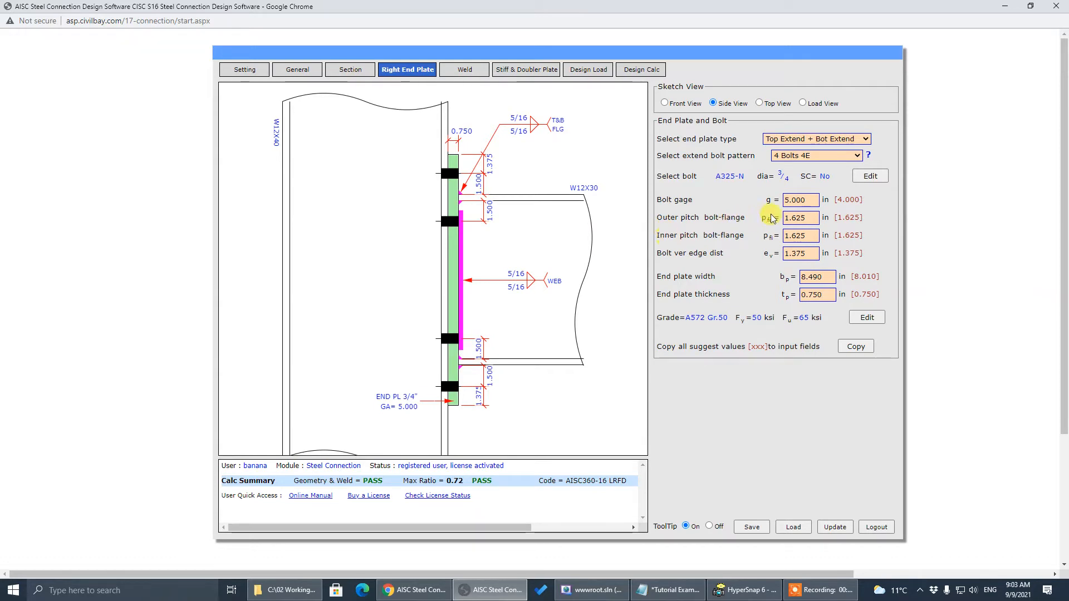
Change bolt gage from 5.000 to 4.000 and recalculate, passing at max ratio 0.62
left_click(802, 201)
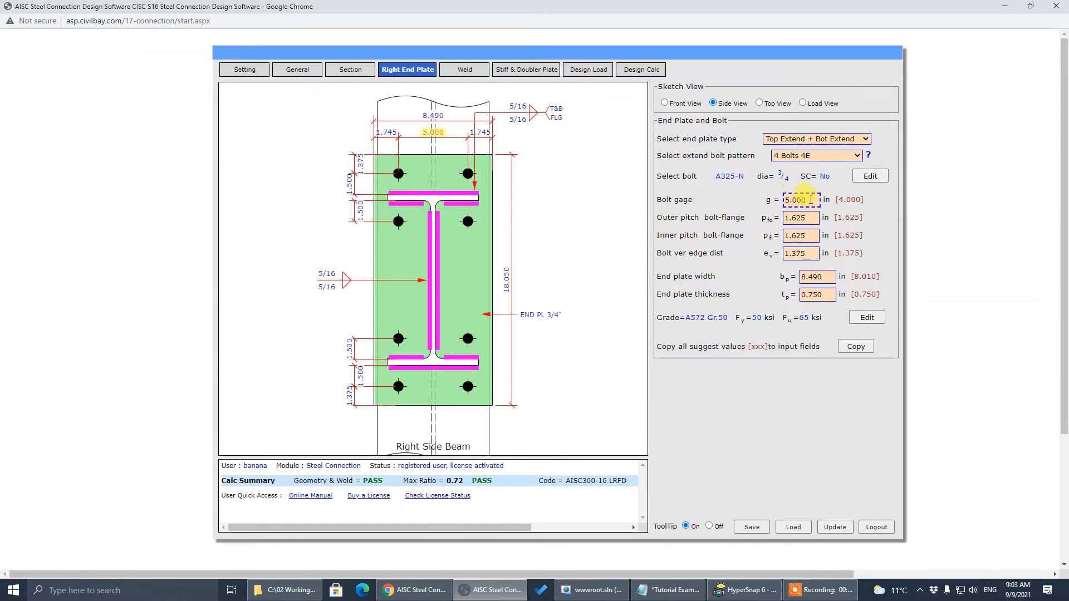
left_click_drag(811, 199, 698, 201)
type("4")
left_click(697, 206)
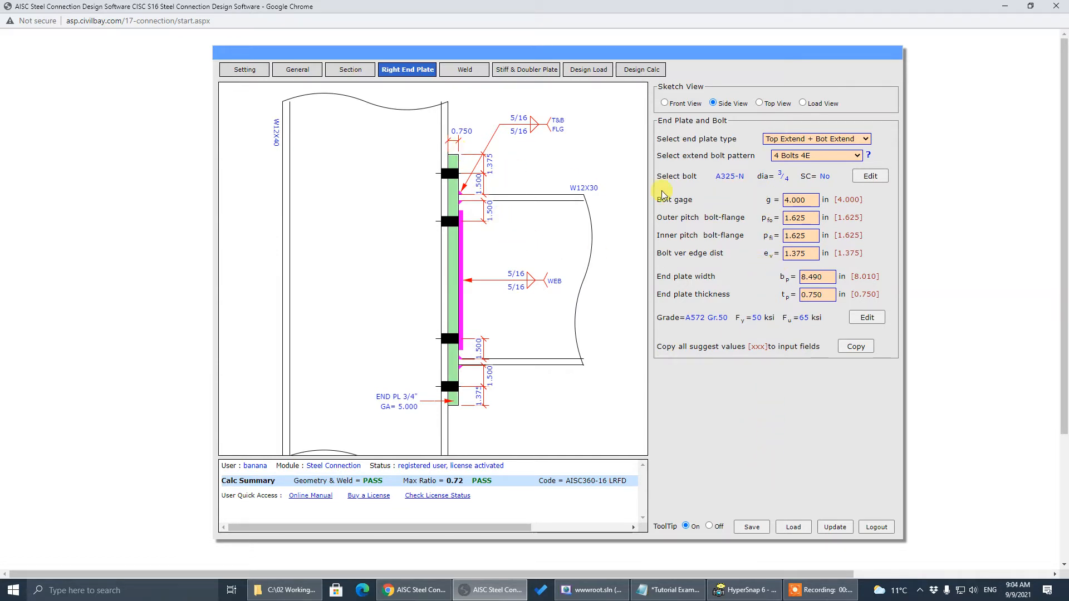
left_click(786, 199)
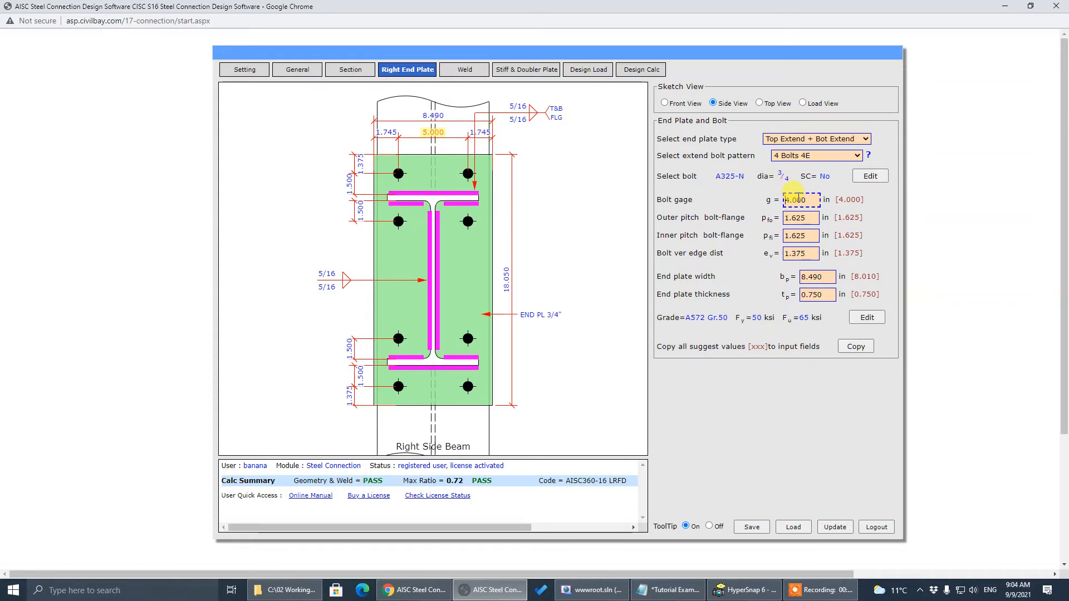
left_click(763, 393)
left_click(833, 527)
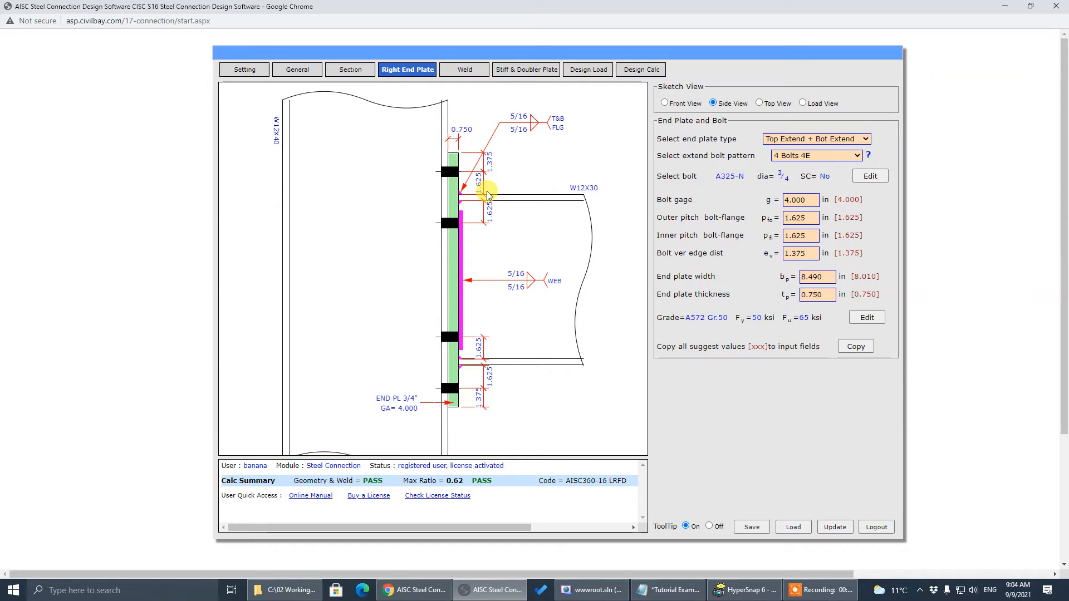
left_click(791, 200)
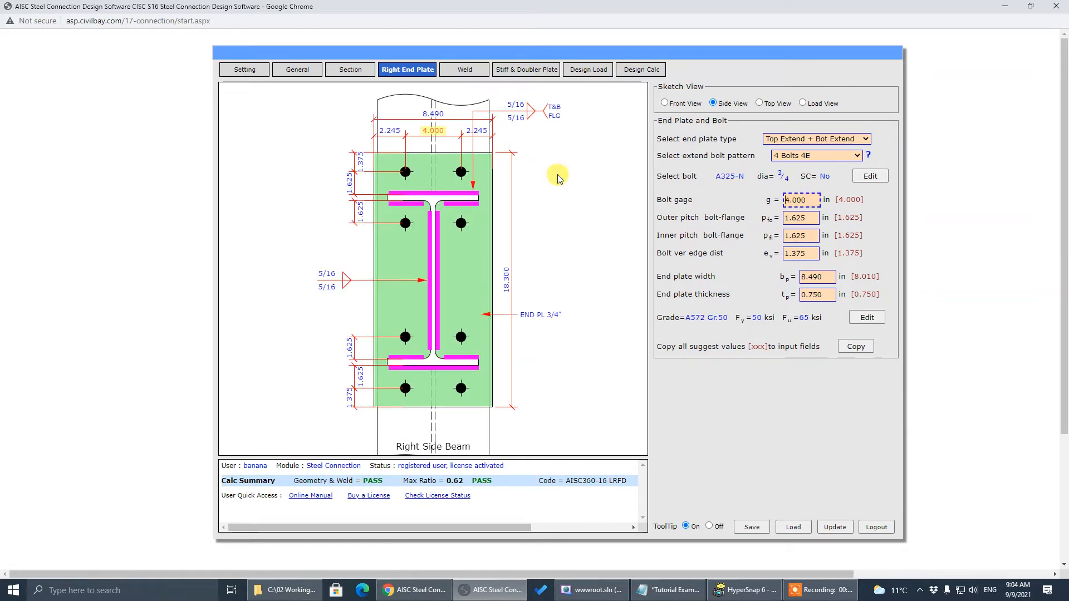
left_click(702, 257)
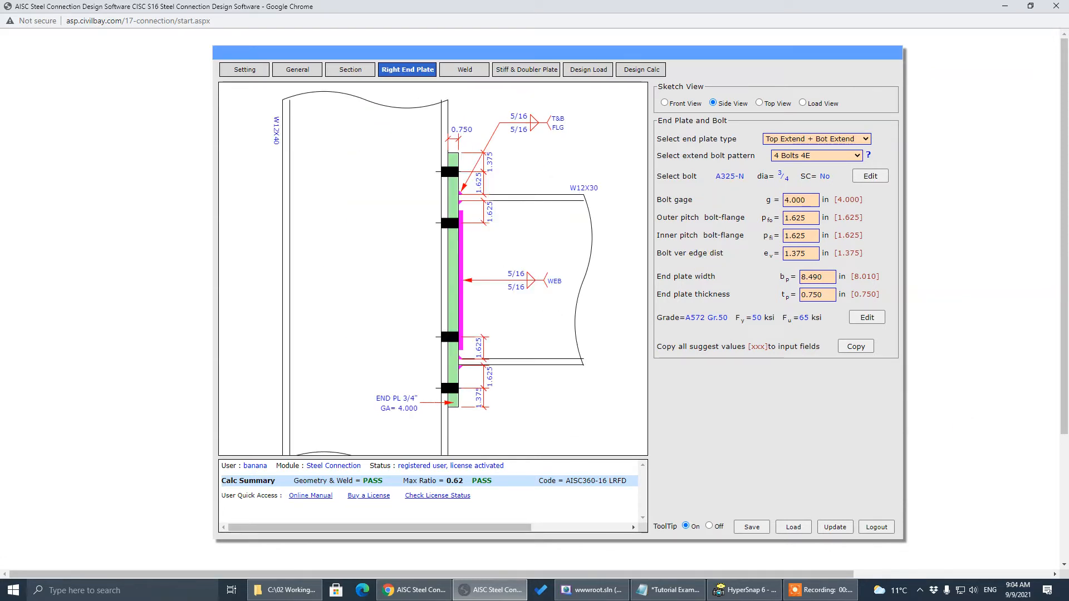
key("alt+Tab")
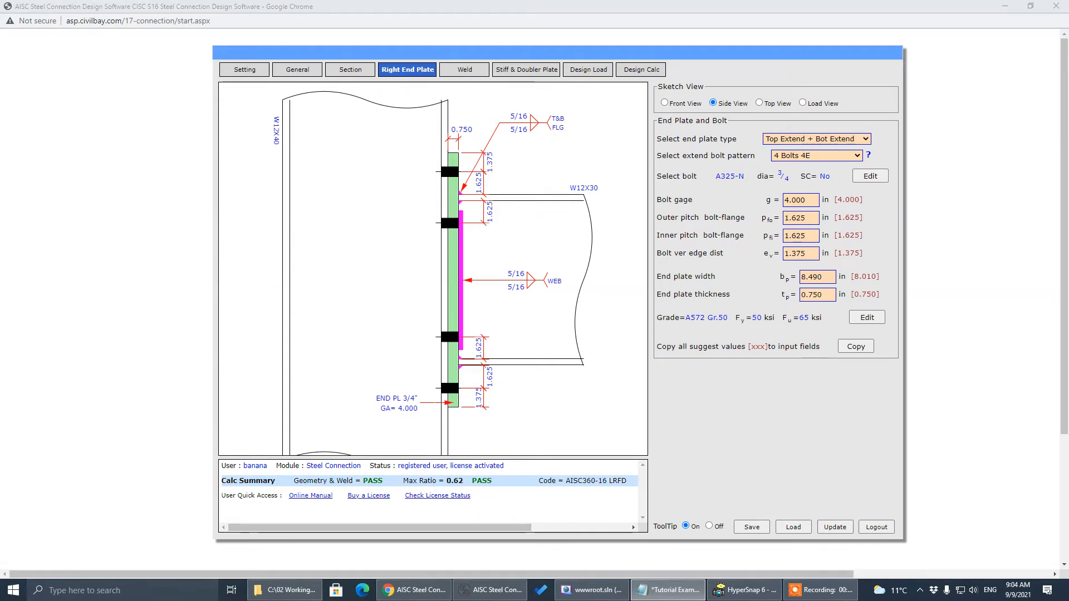
left_click(868, 155)
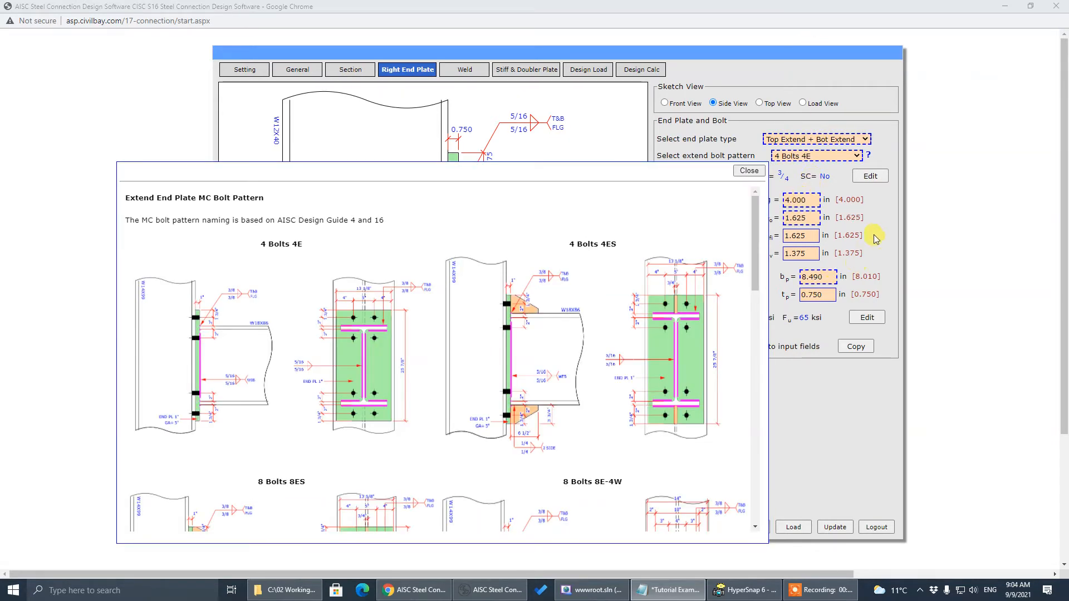
left_click(749, 170)
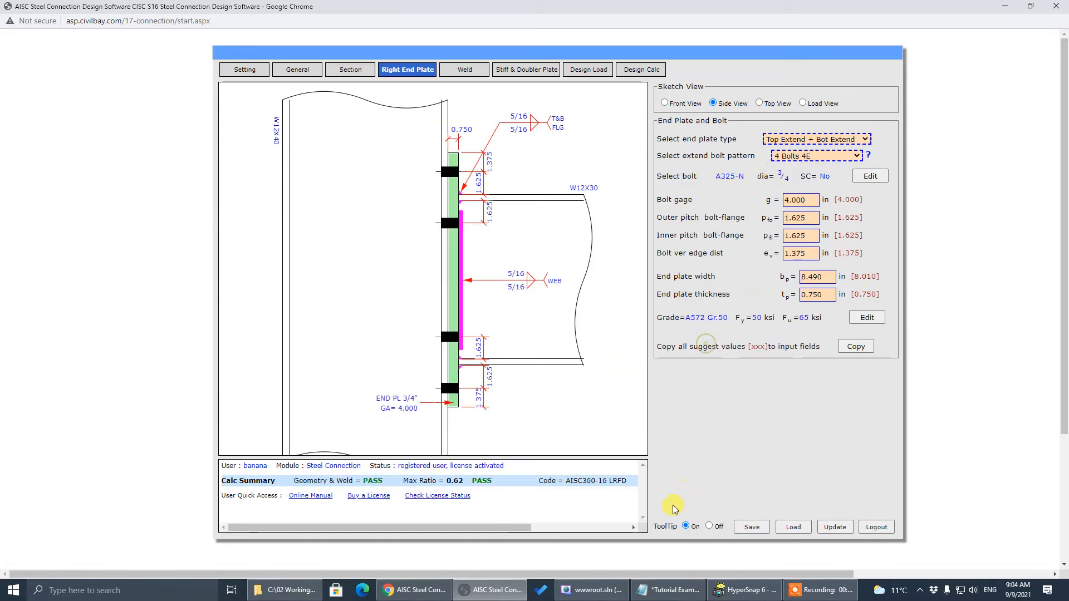
left_click(709, 526)
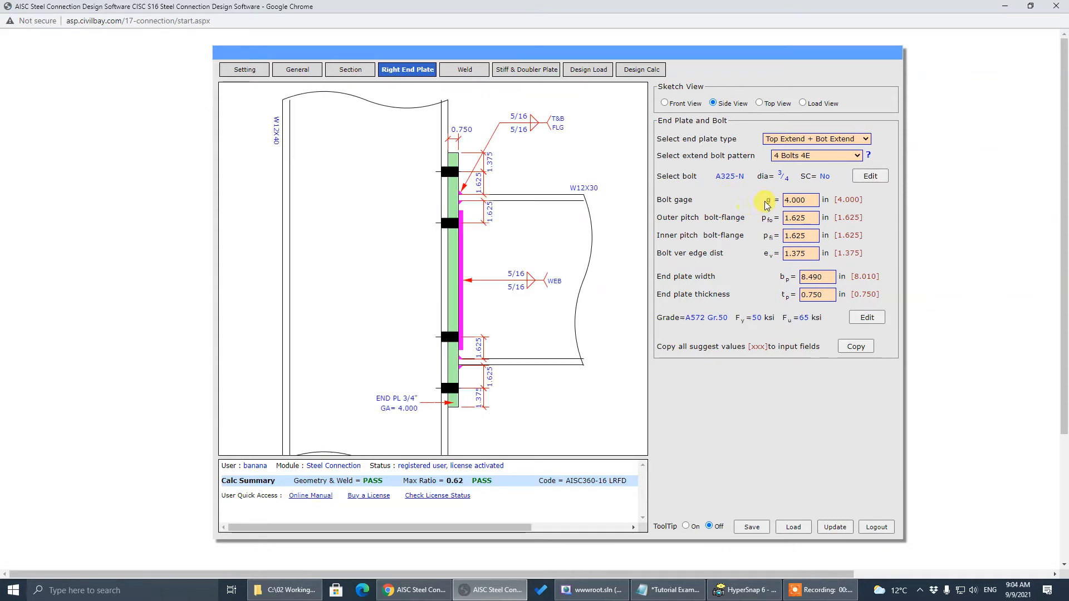
left_click(796, 199)
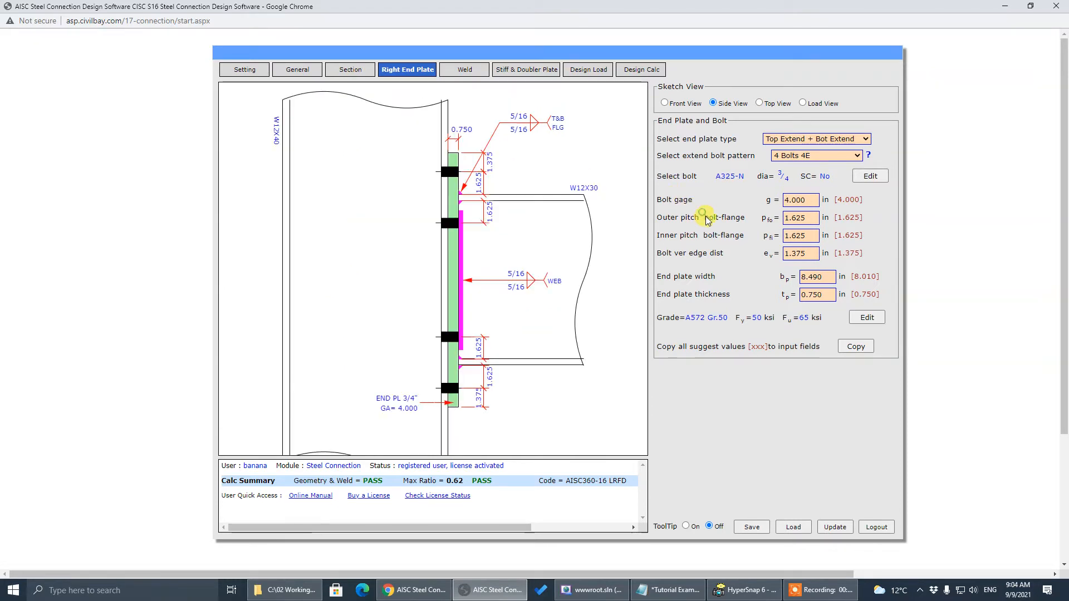
left_click(798, 218)
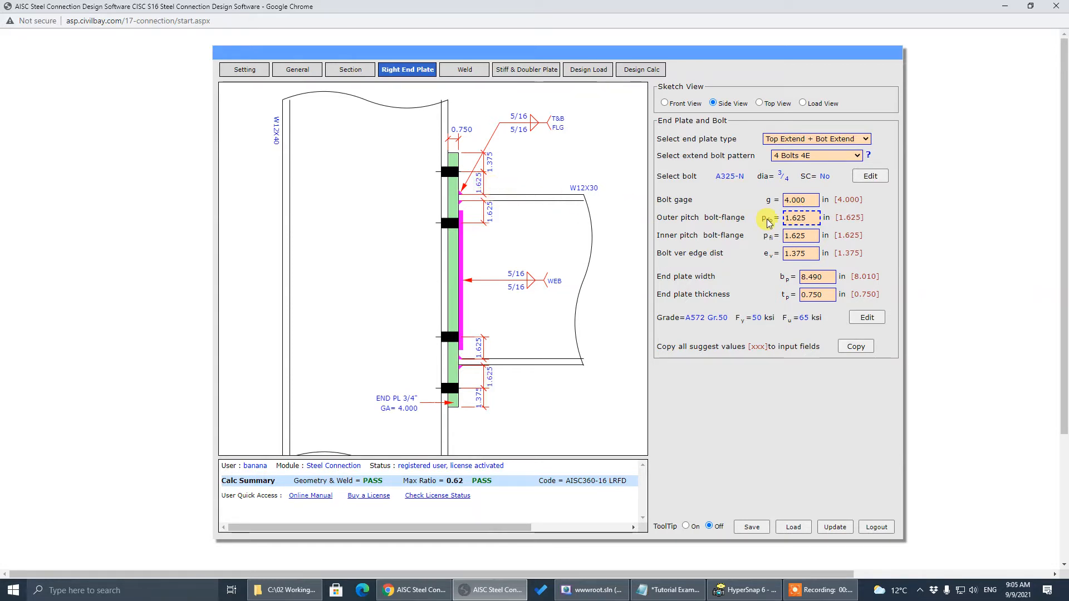
left_click(790, 235)
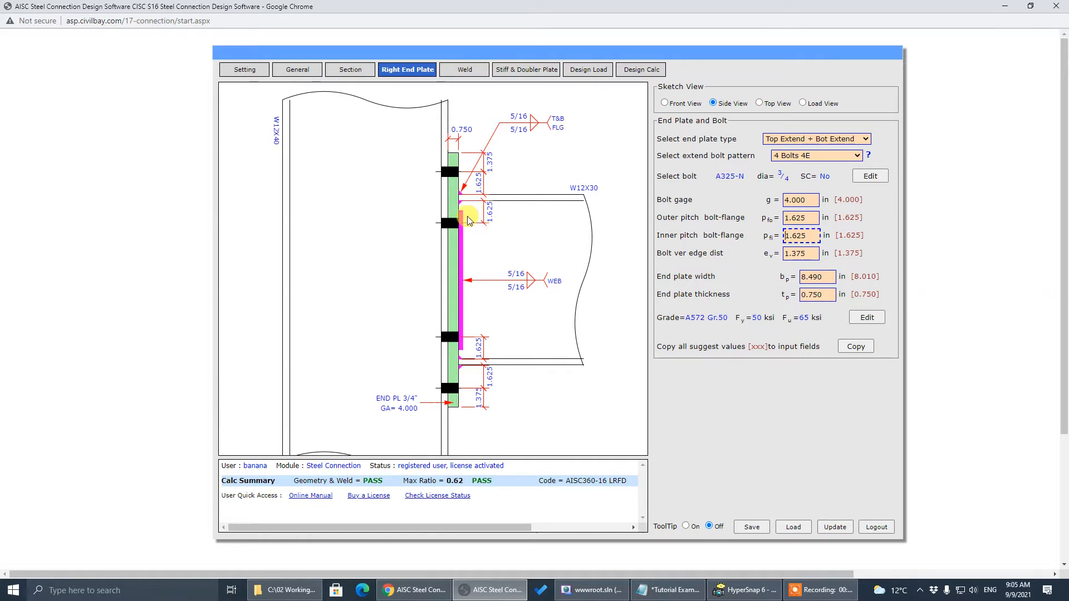
left_click(796, 253)
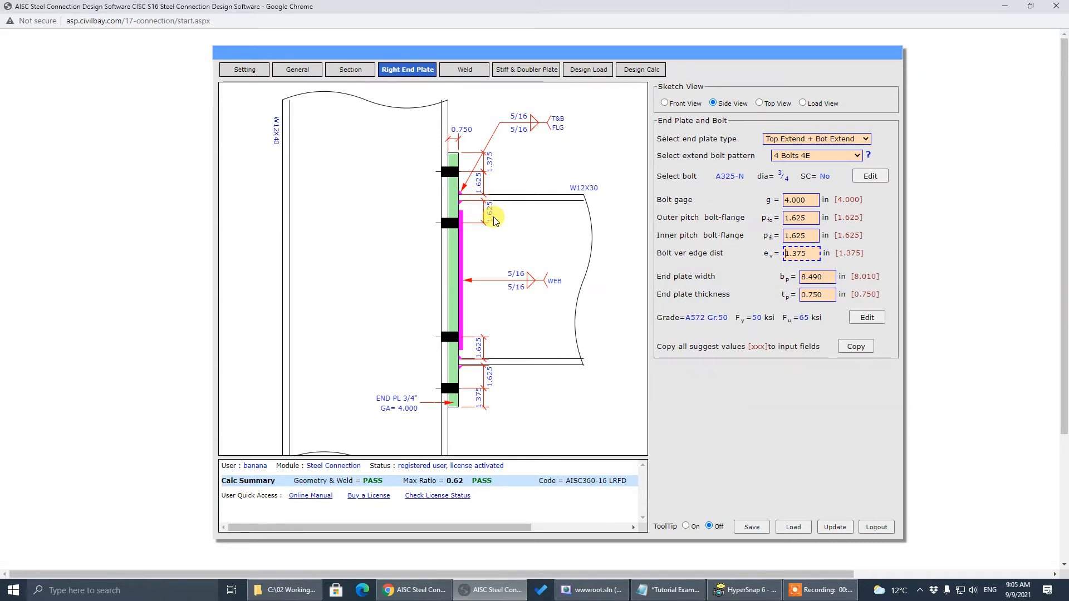
left_click(801, 297)
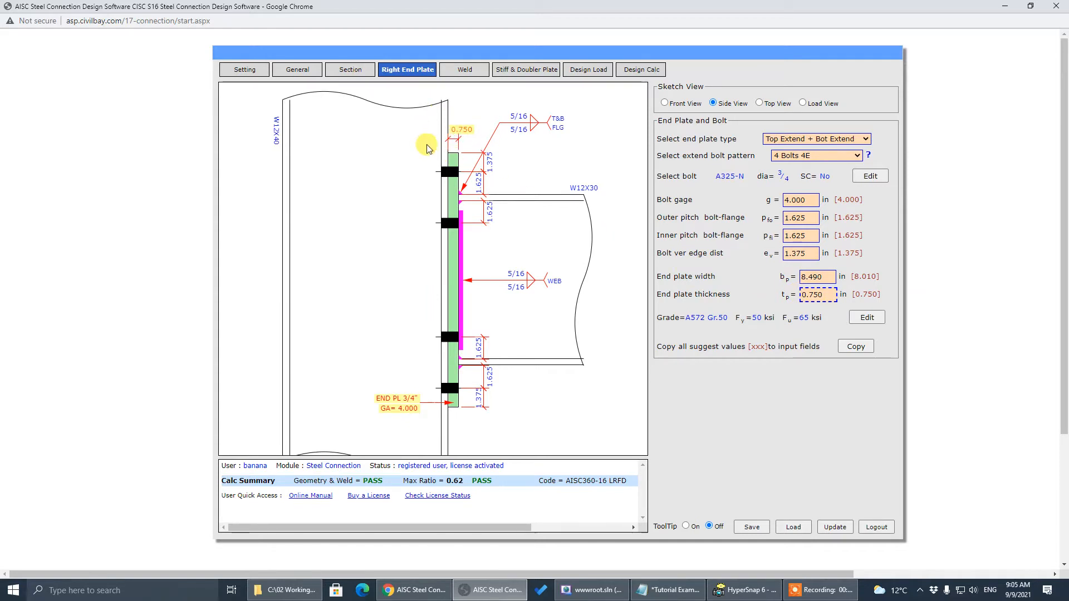
left_click(544, 163)
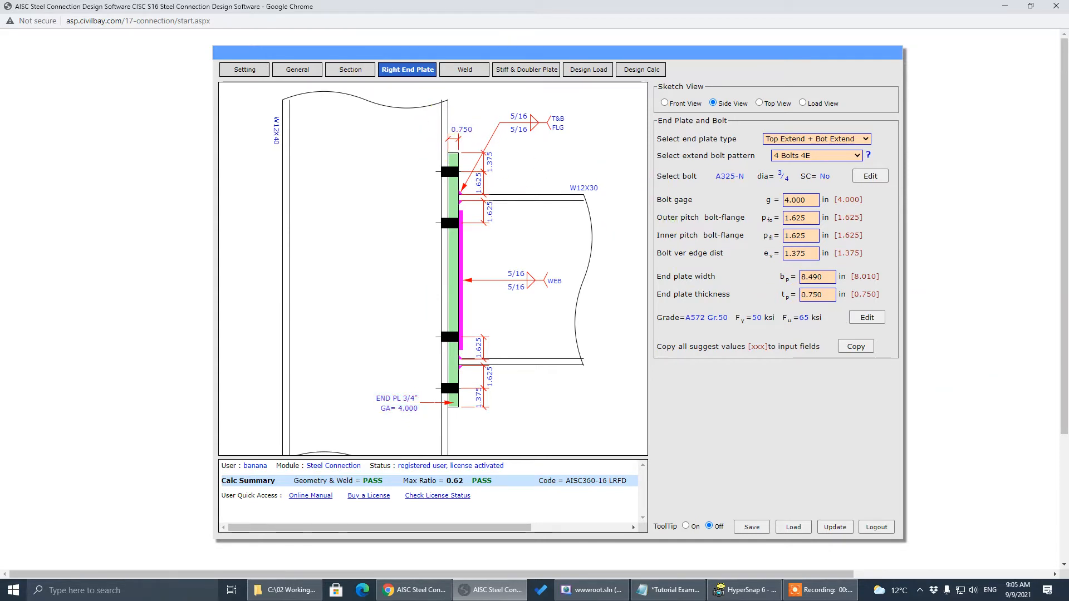
key("alt+Tab")
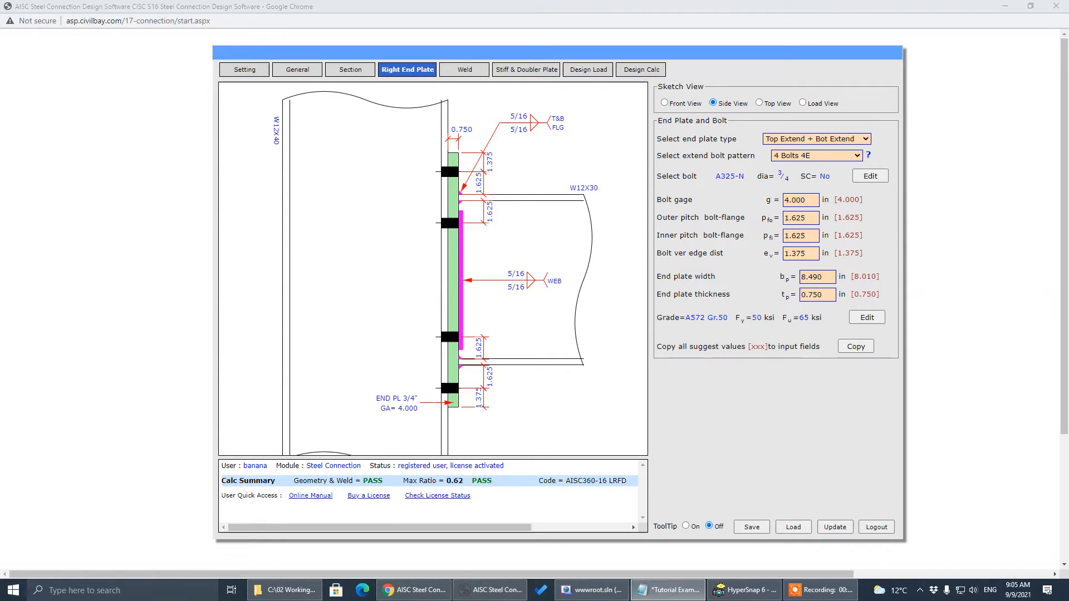
left_click(797, 366)
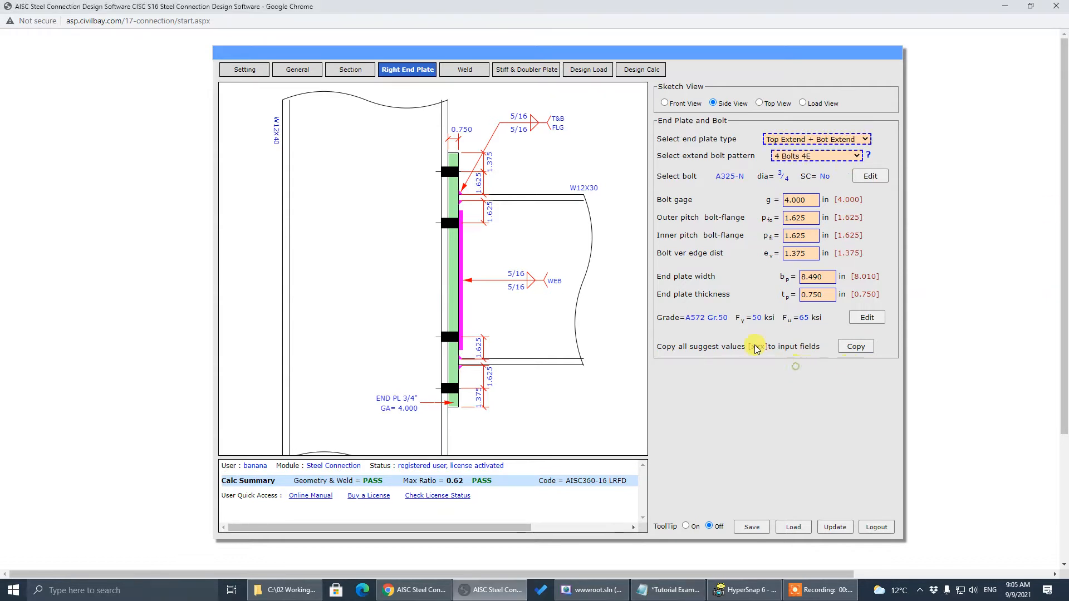
left_click(686, 527)
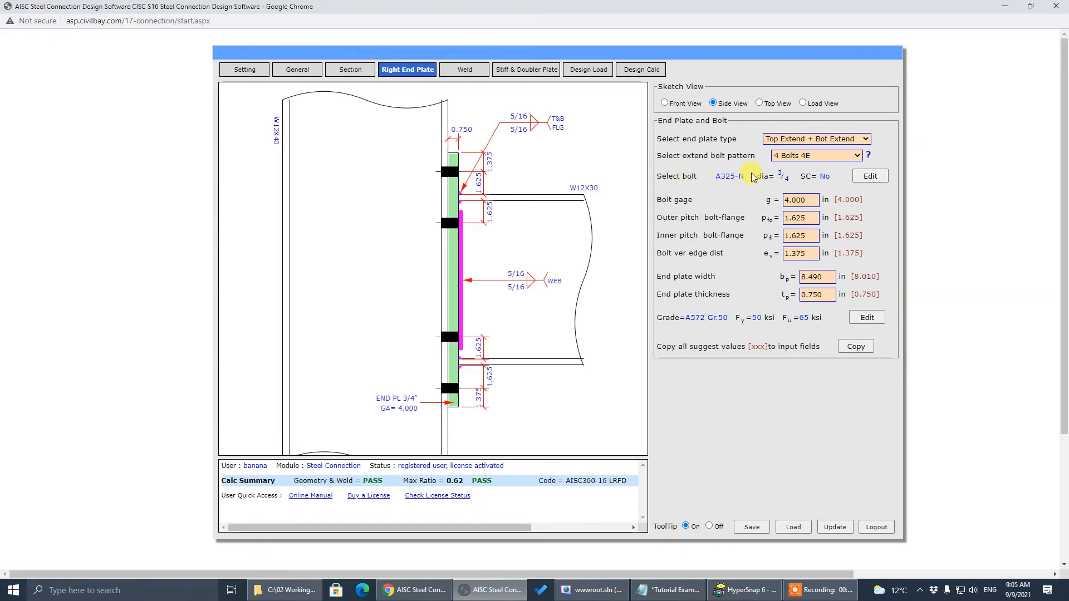
Move the bolt pattern help aside and close it, including its separate reference window
mouse_move(794, 159)
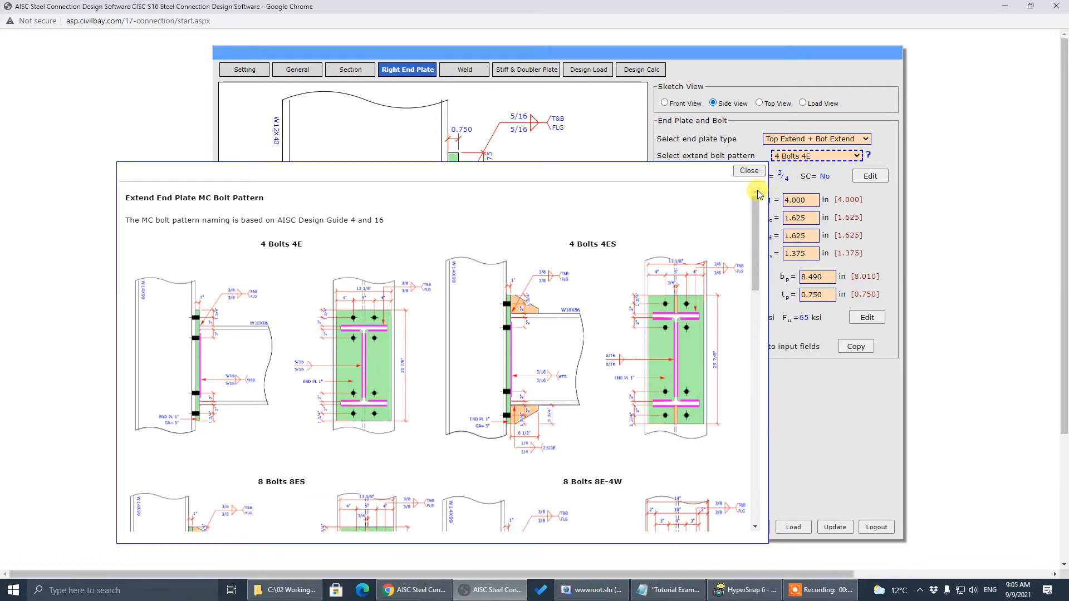
mouse_move(756, 212)
left_mouse_down()
mouse_move(747, 327)
mouse_move(739, 212)
left_mouse_up()
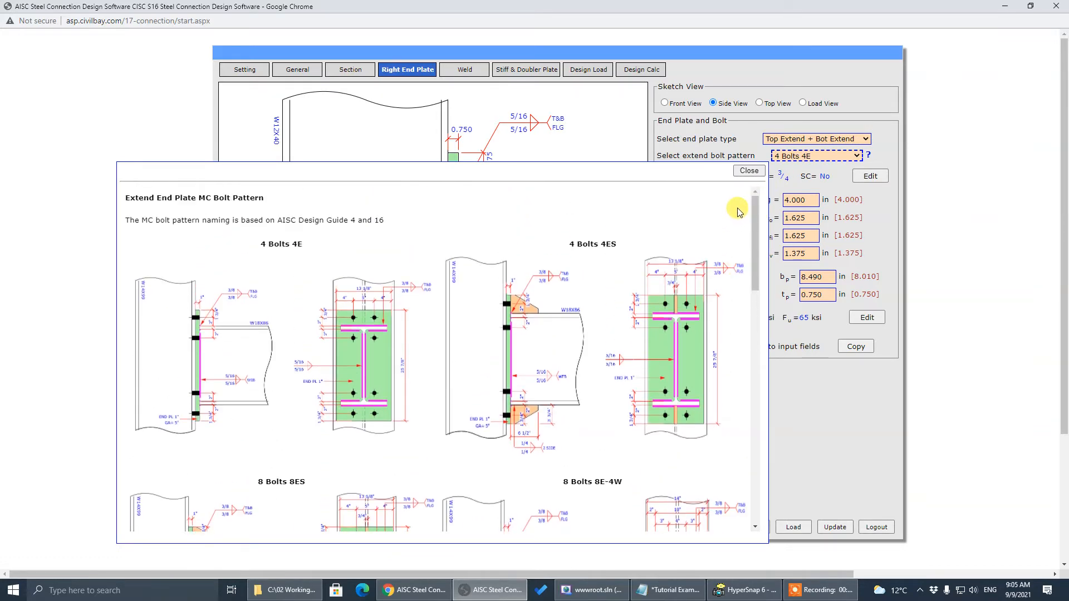
left_click(703, 133)
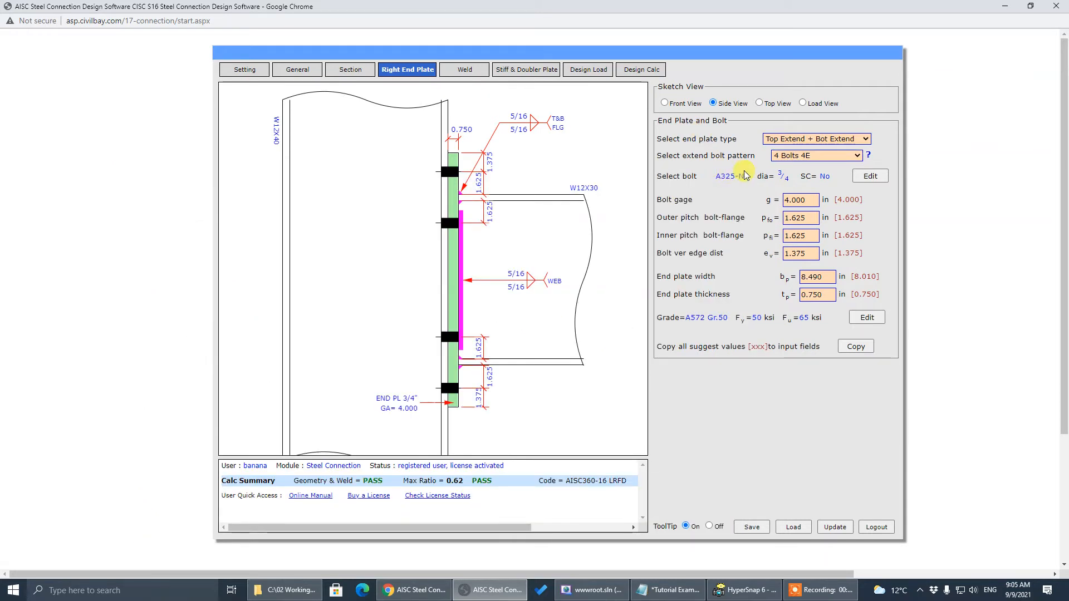
left_click(870, 158)
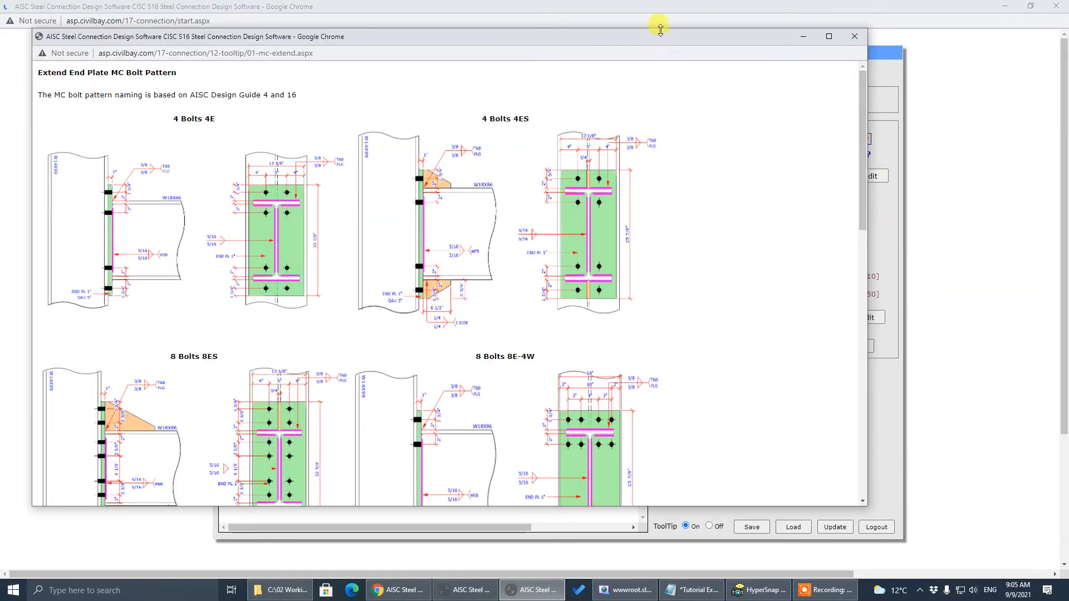
left_click_drag(657, 32, 685, 82)
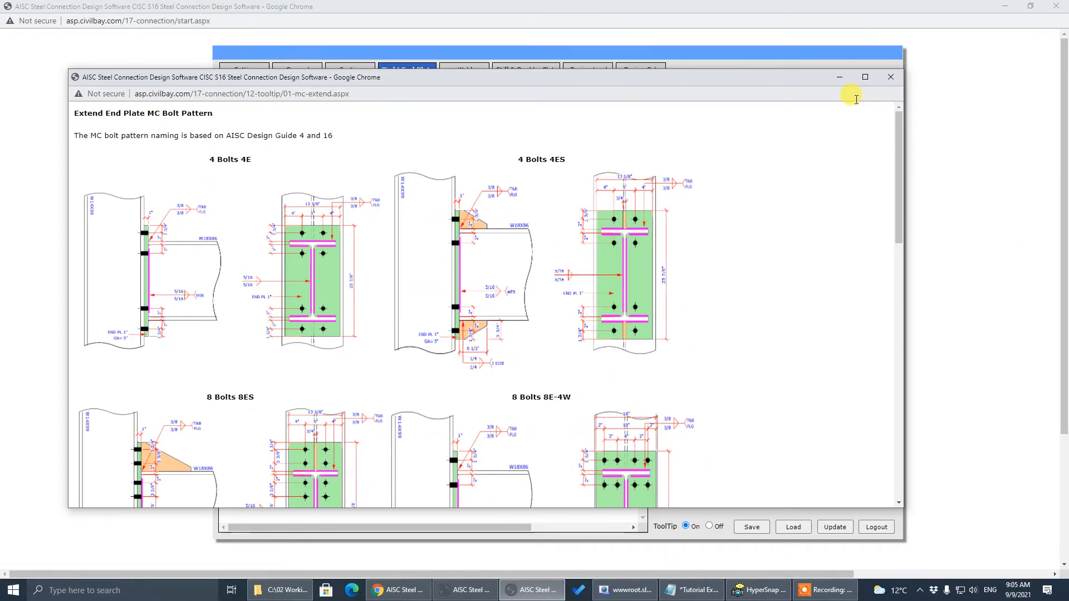
left_click(891, 77)
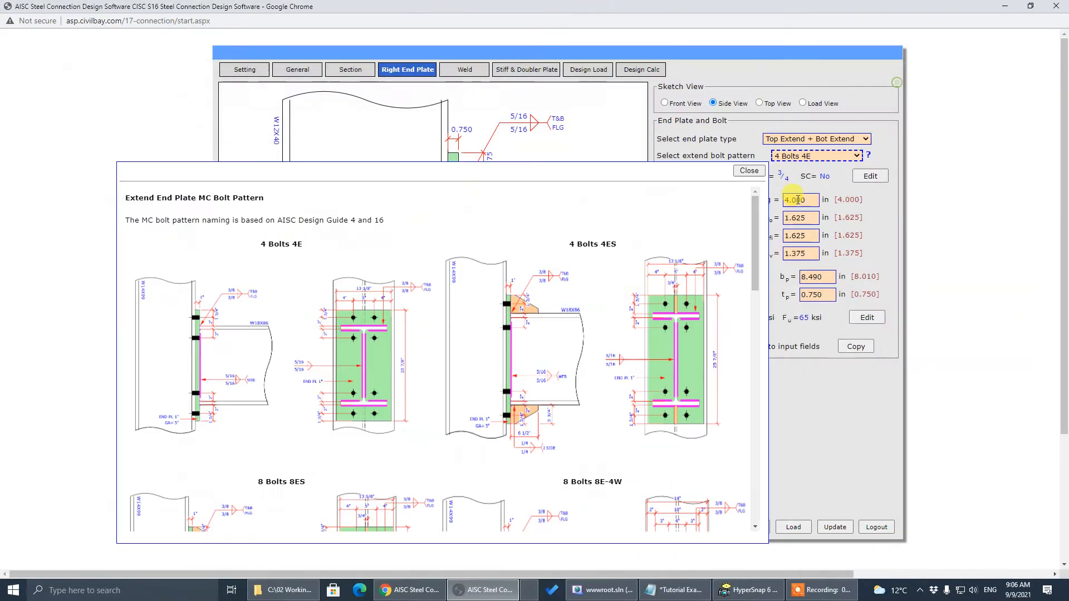
Set ToolTip Off and close the bolt pattern naming reference window again
mouse_move(867, 157)
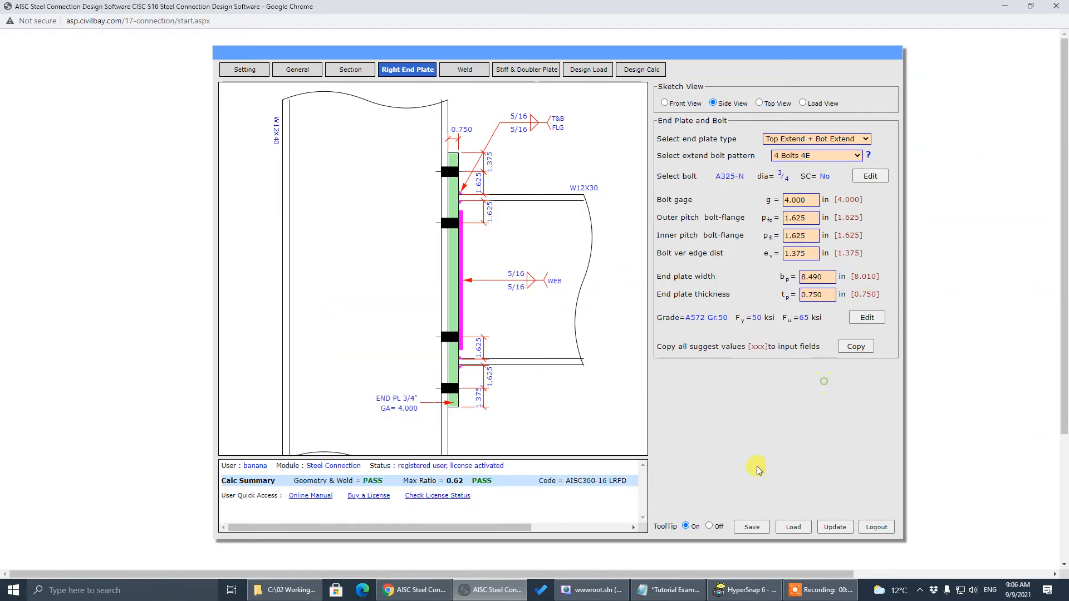
left_click(709, 526)
left_click(870, 158)
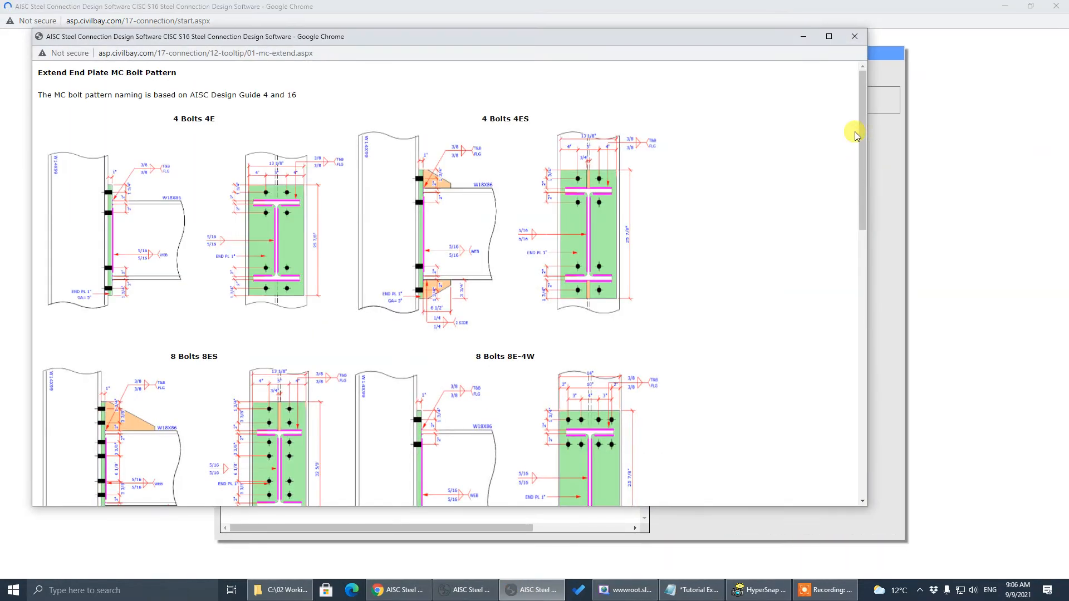
left_click(854, 39)
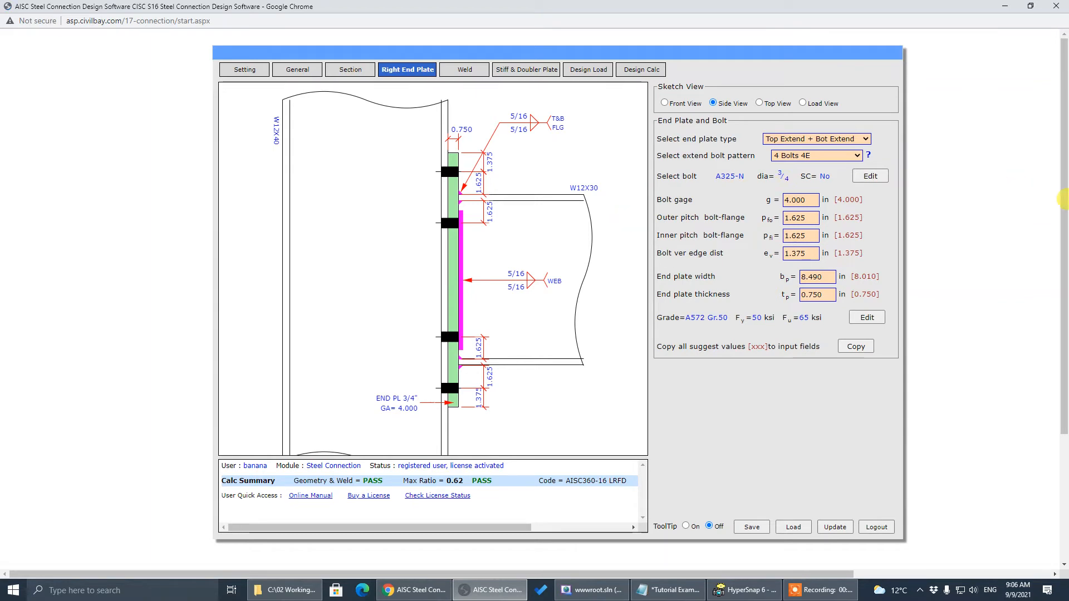
key("alt+Tab")
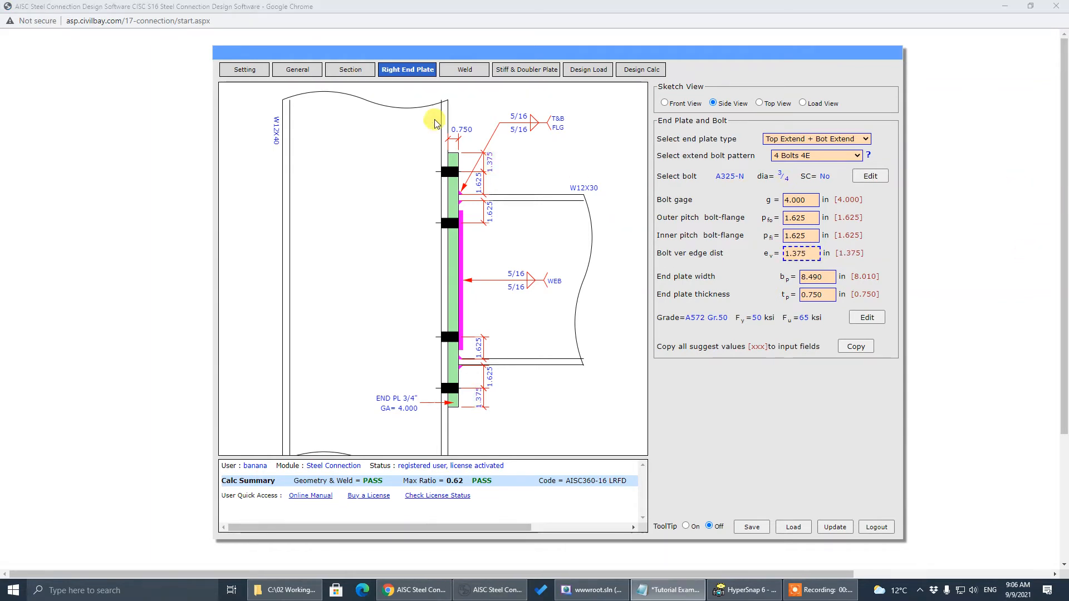
key("alt+Tab")
On the General page, turn ToolTips on and view help for Company/project name
left_click(315, 72)
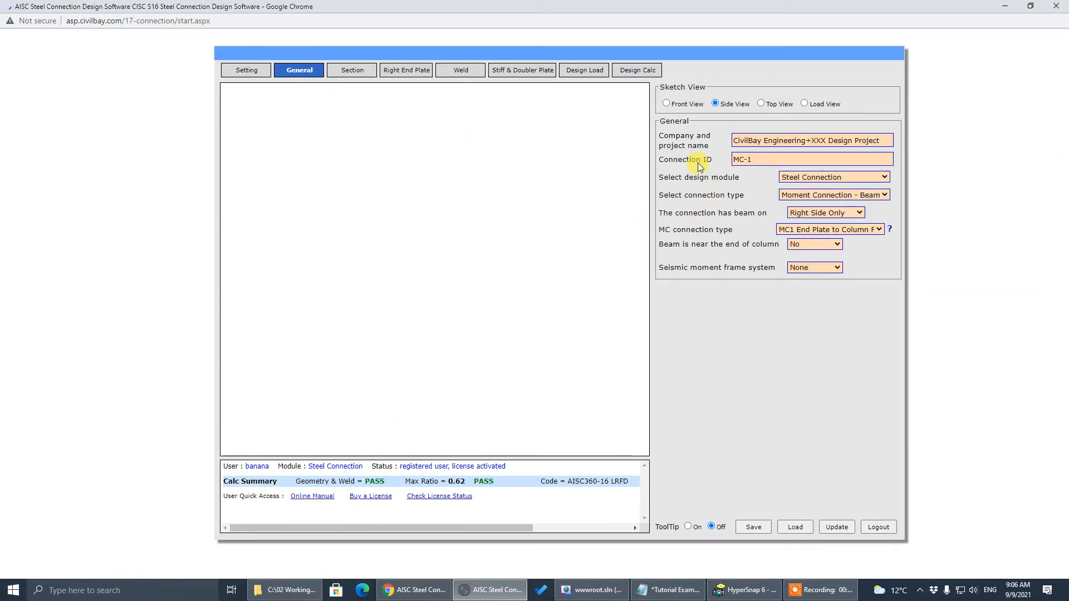
left_click(756, 139)
left_click(815, 244)
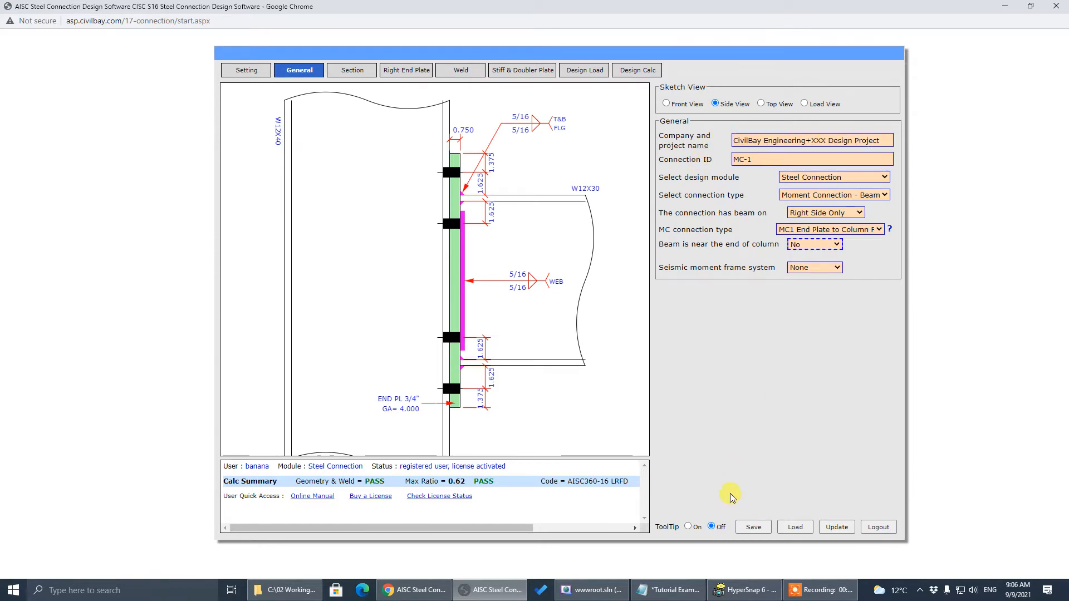
left_click(689, 528)
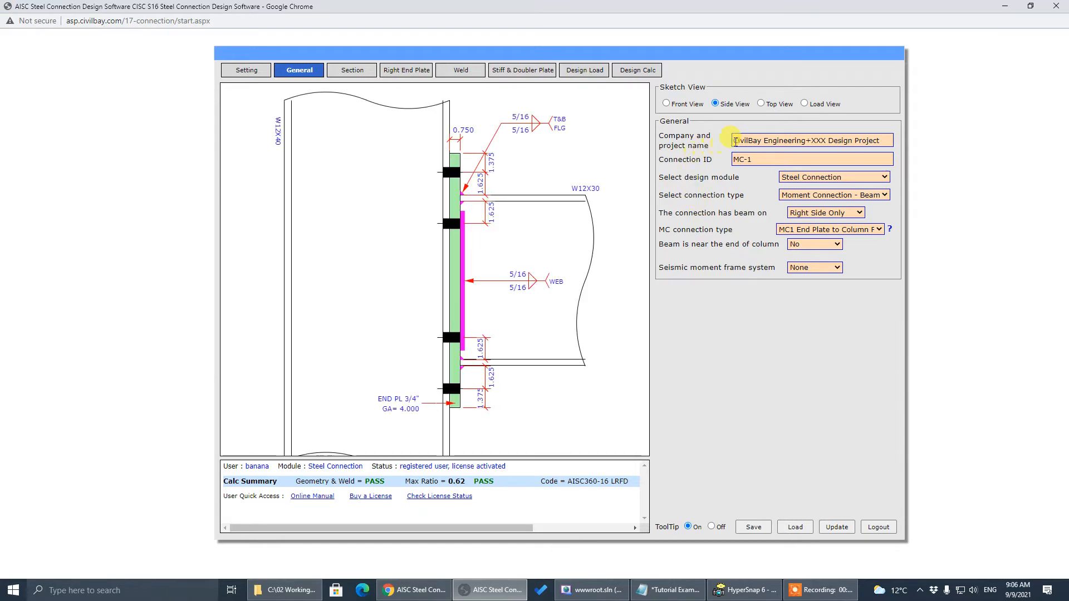
left_click(800, 138)
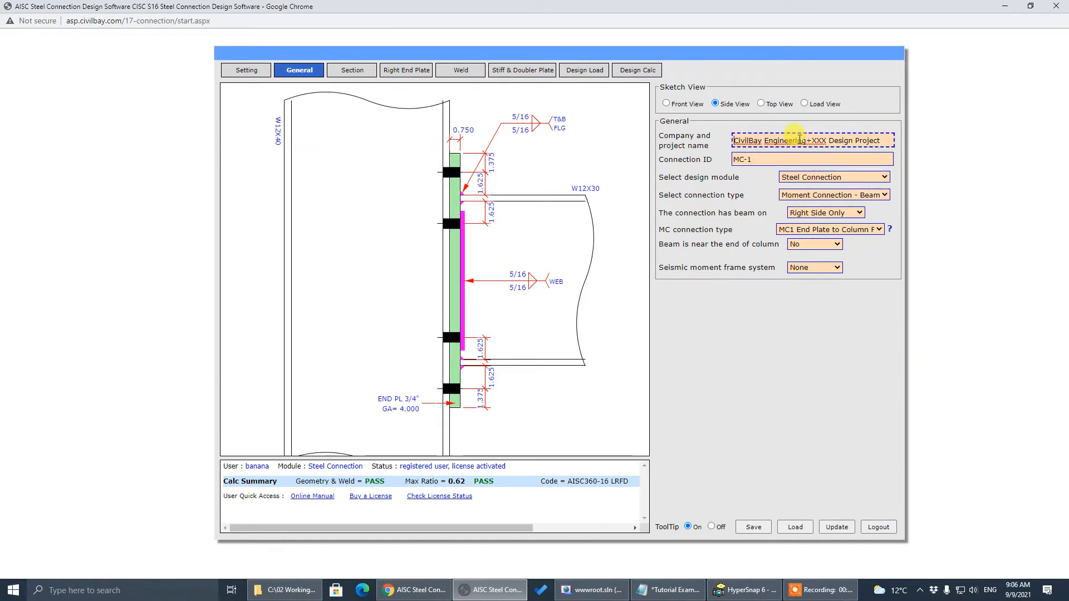
mouse_move(800, 139)
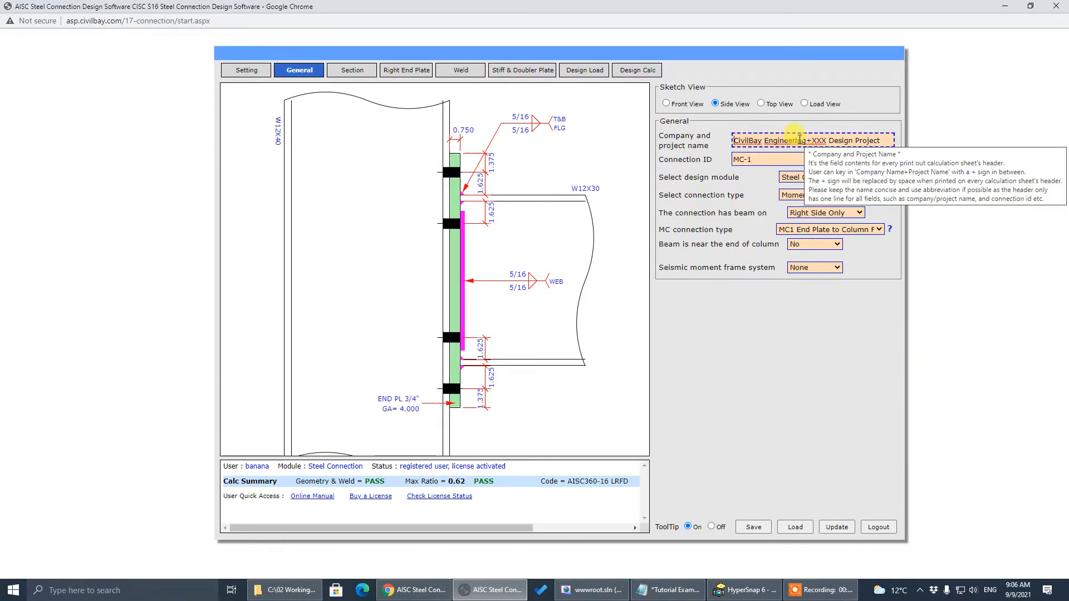
View help for the Connection ID field, then turn ToolTips off again
left_click(797, 159)
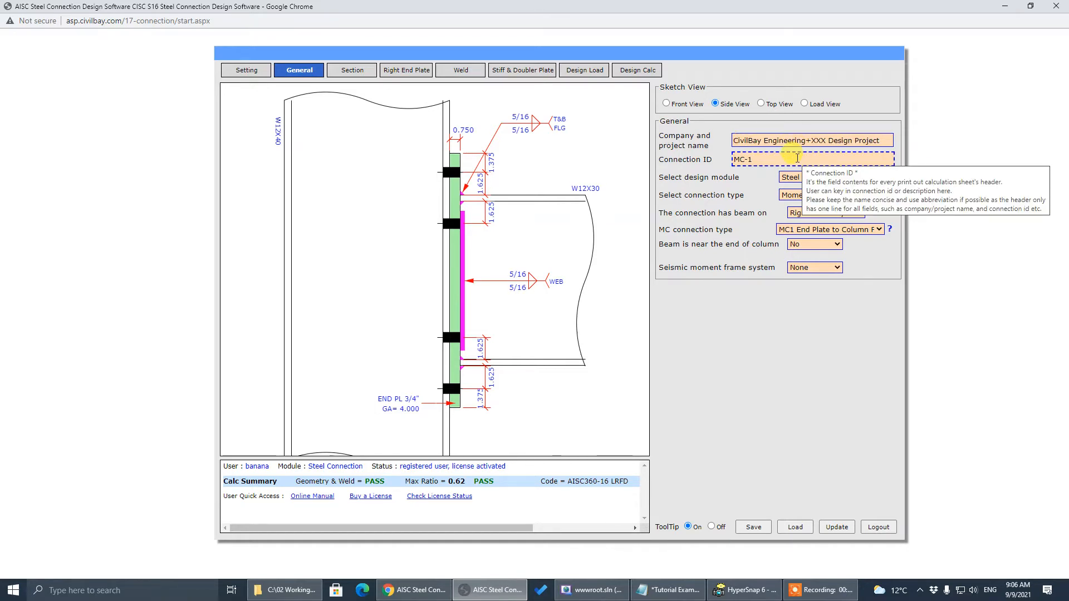
left_click(717, 198)
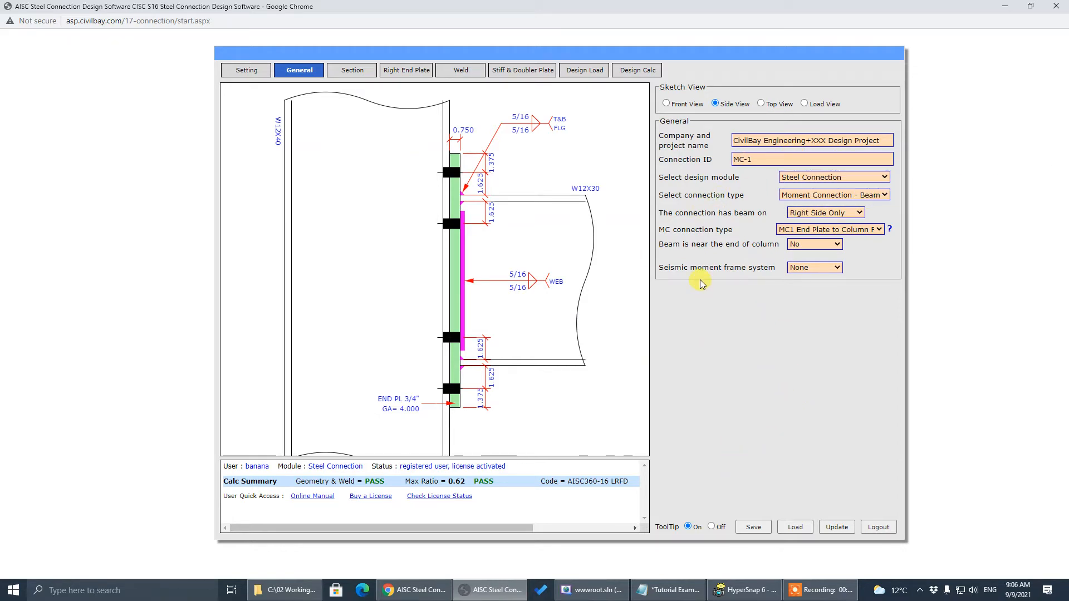
left_click(778, 137)
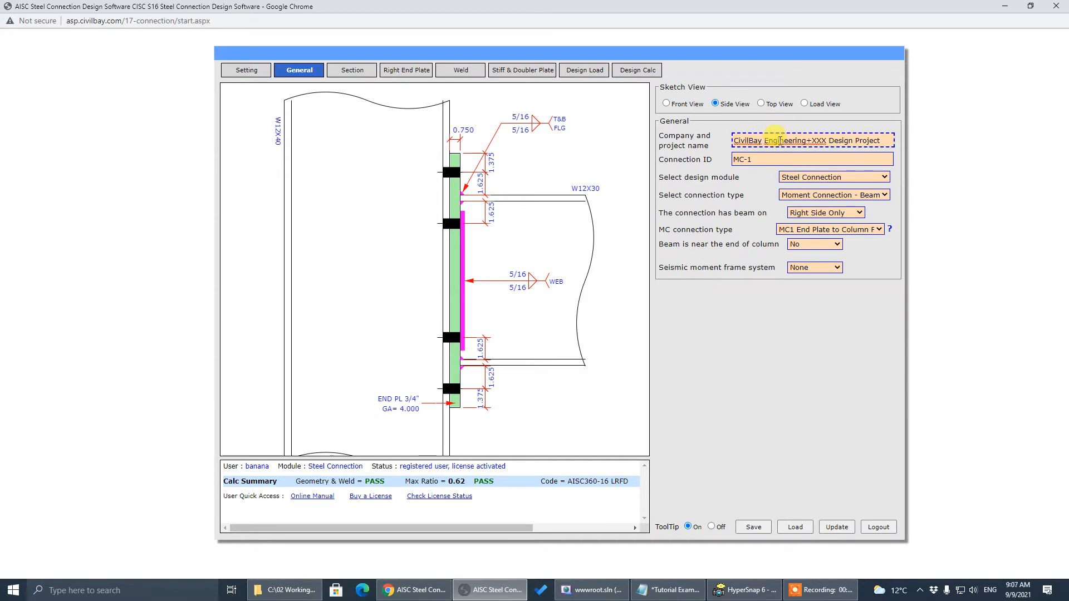
left_click(787, 162)
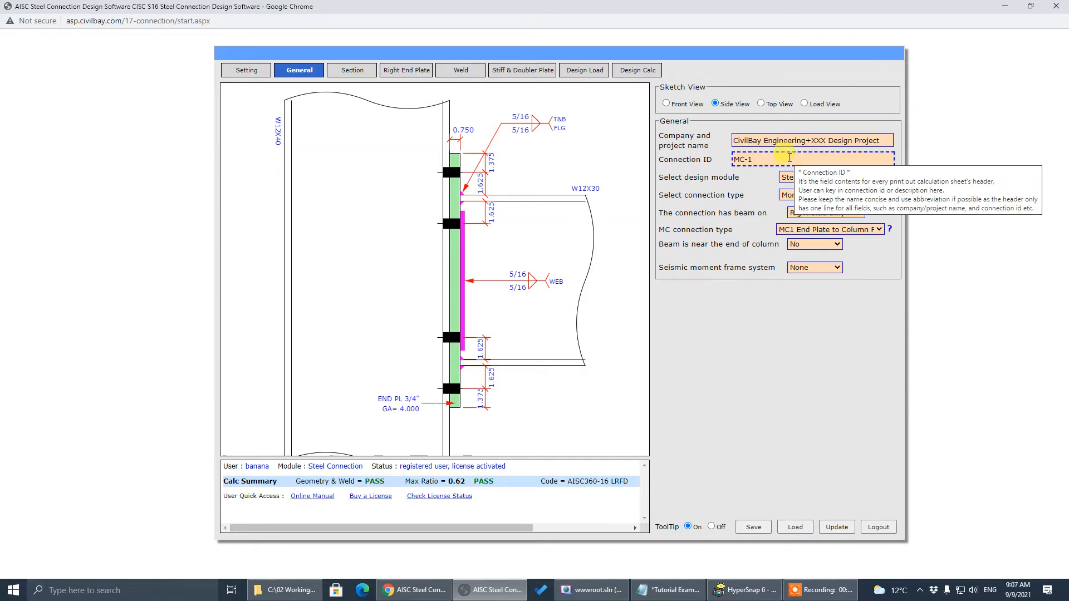
left_click(700, 486)
left_click(712, 527)
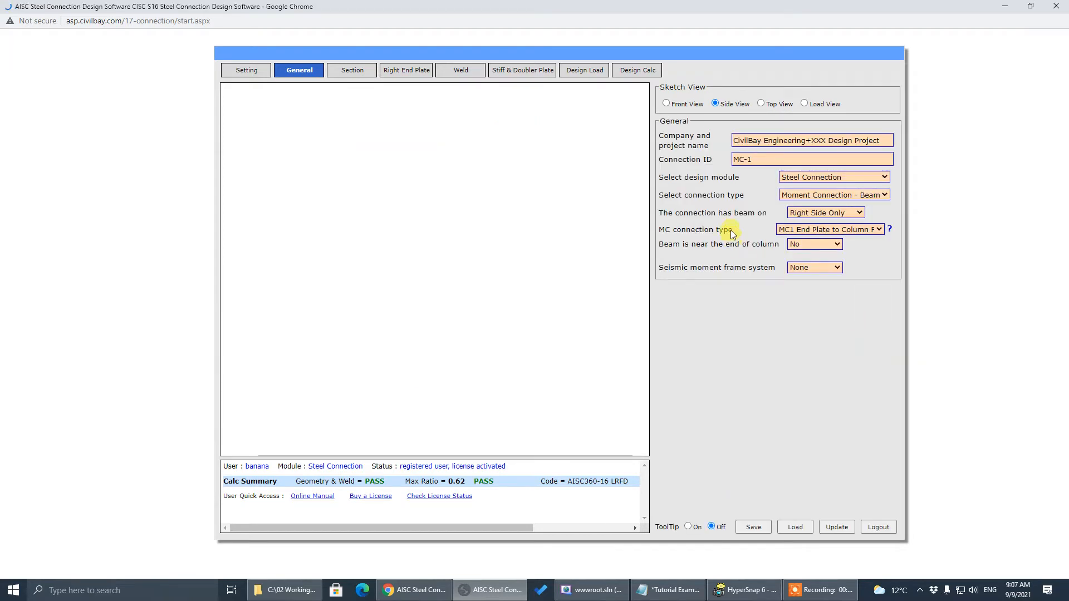
left_click(751, 160)
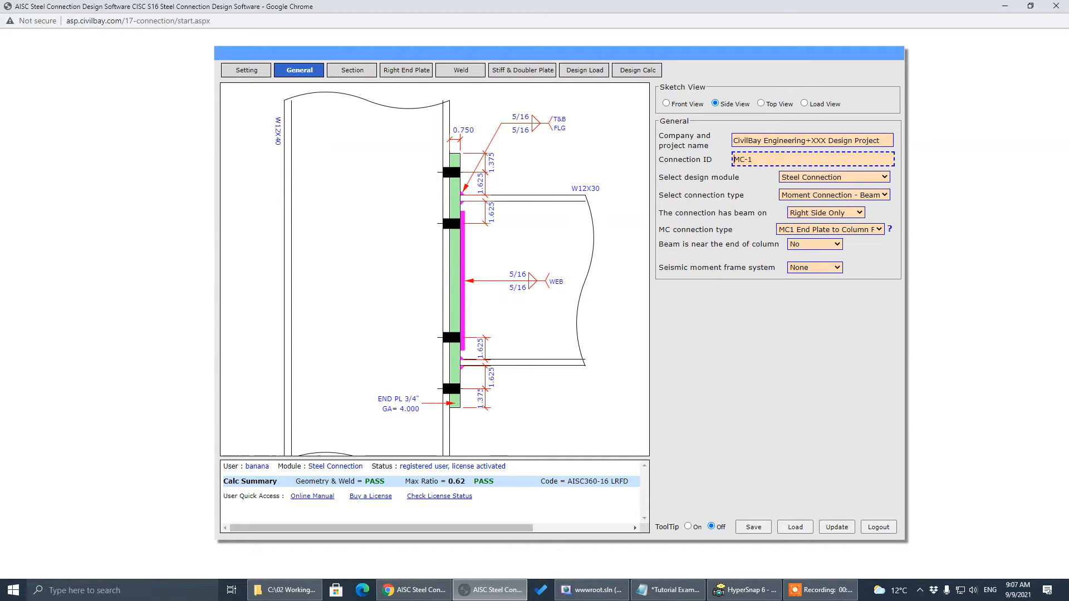
key("alt+Tab")
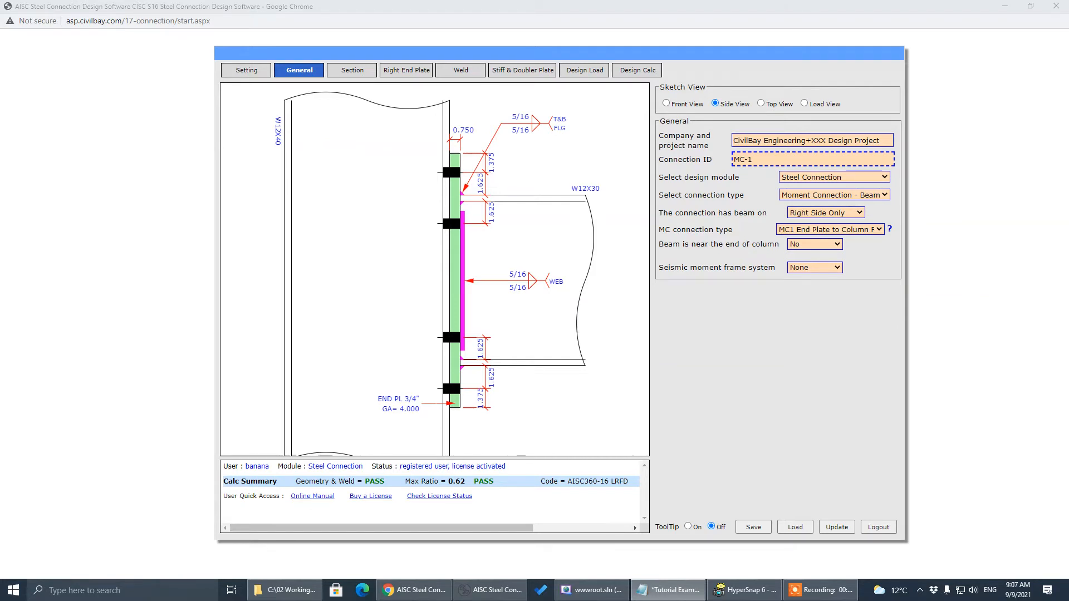
On Right End Plate, view the 4.000 bolt gage on the plate front view, then restore the side view
left_click(405, 72)
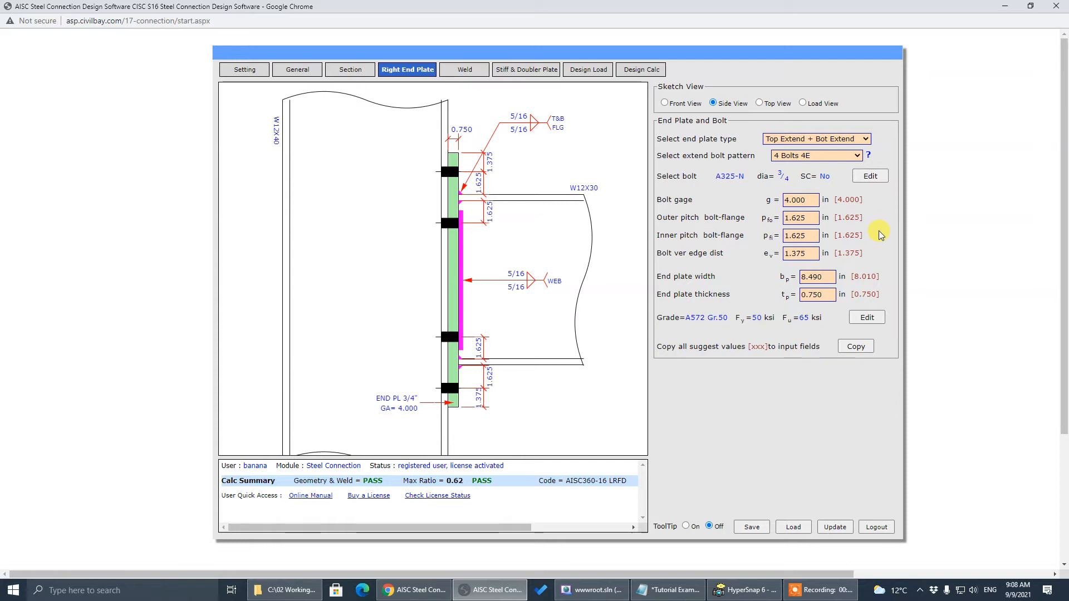
left_click(810, 199)
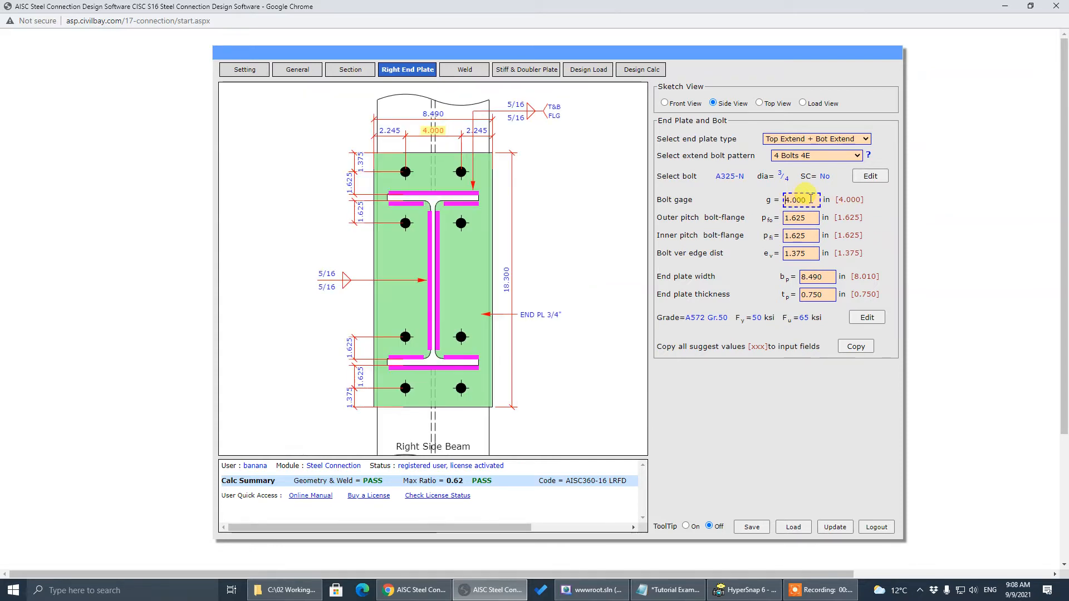
left_click_drag(810, 199, 696, 206)
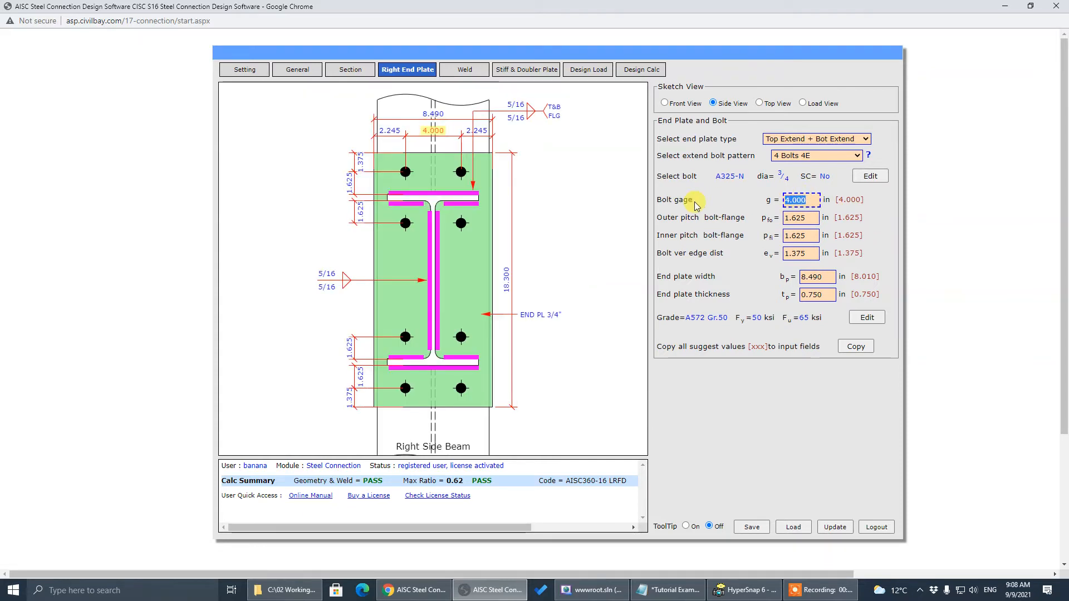
left_click(696, 206)
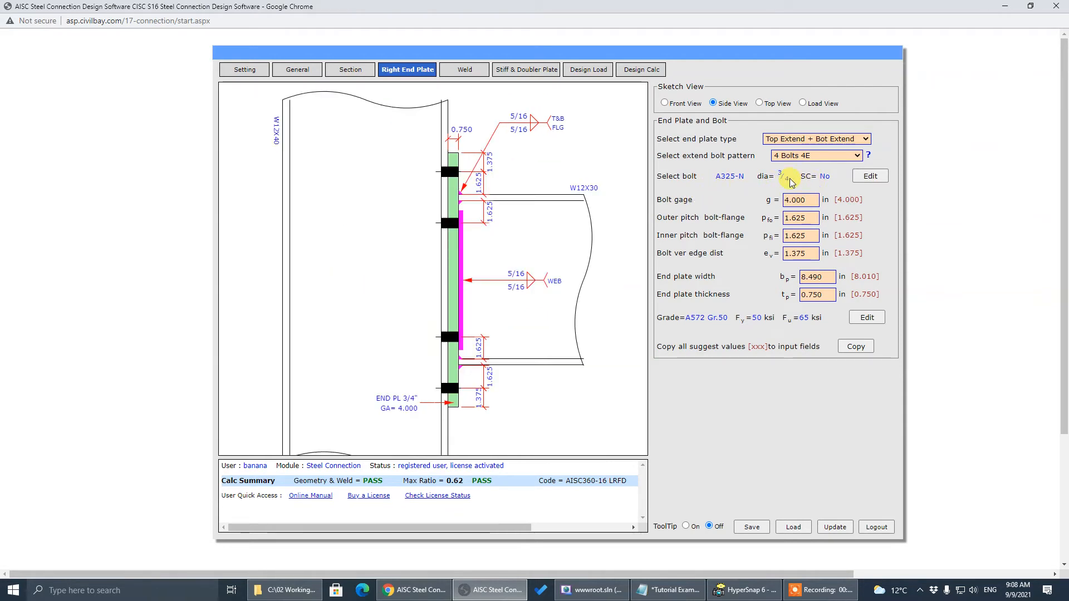
Change the bolt diameter from 3/4 in to 1 in in the bolt Edit dialog
left_click(865, 180)
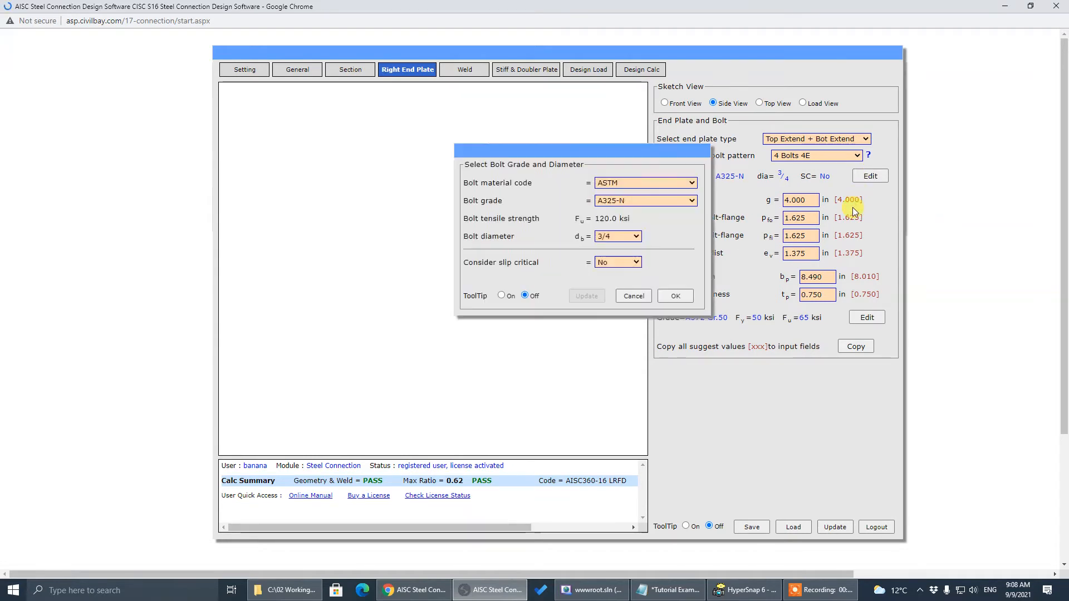
left_click(623, 238)
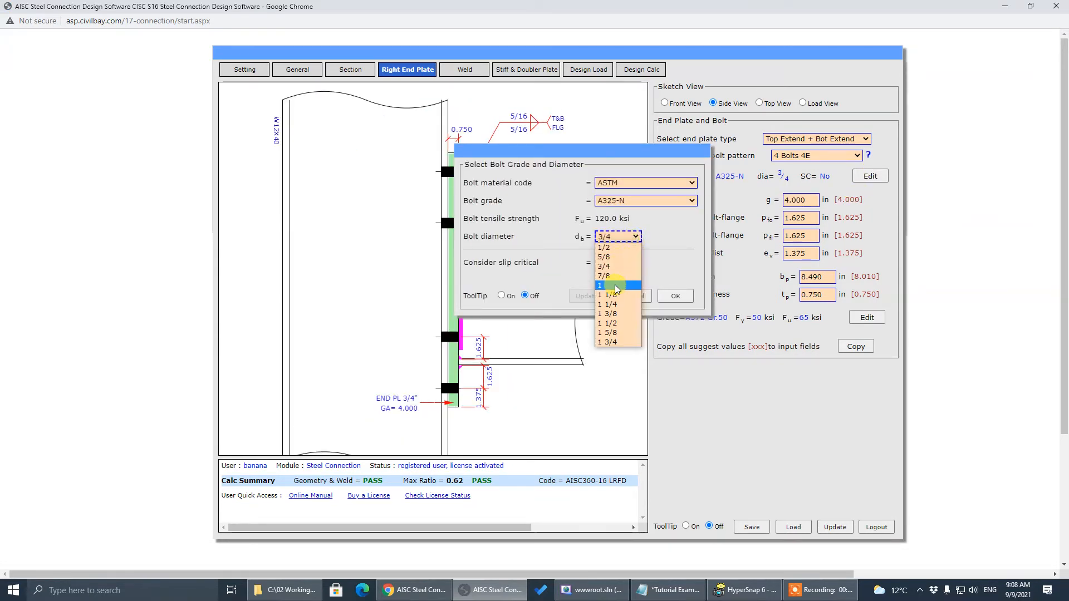
left_click(604, 266)
left_click(675, 296)
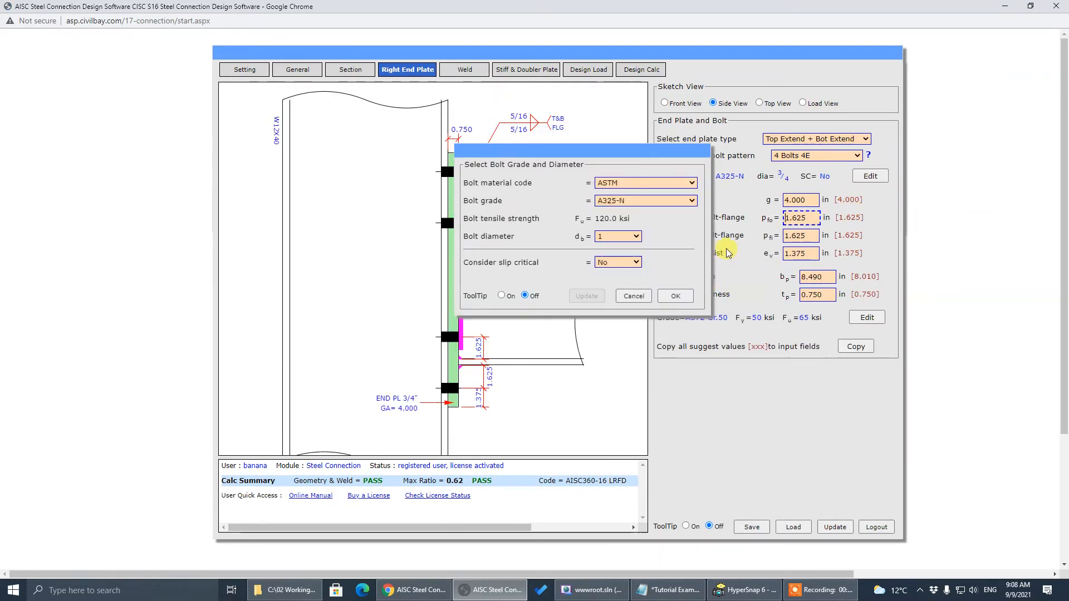
left_click(676, 295)
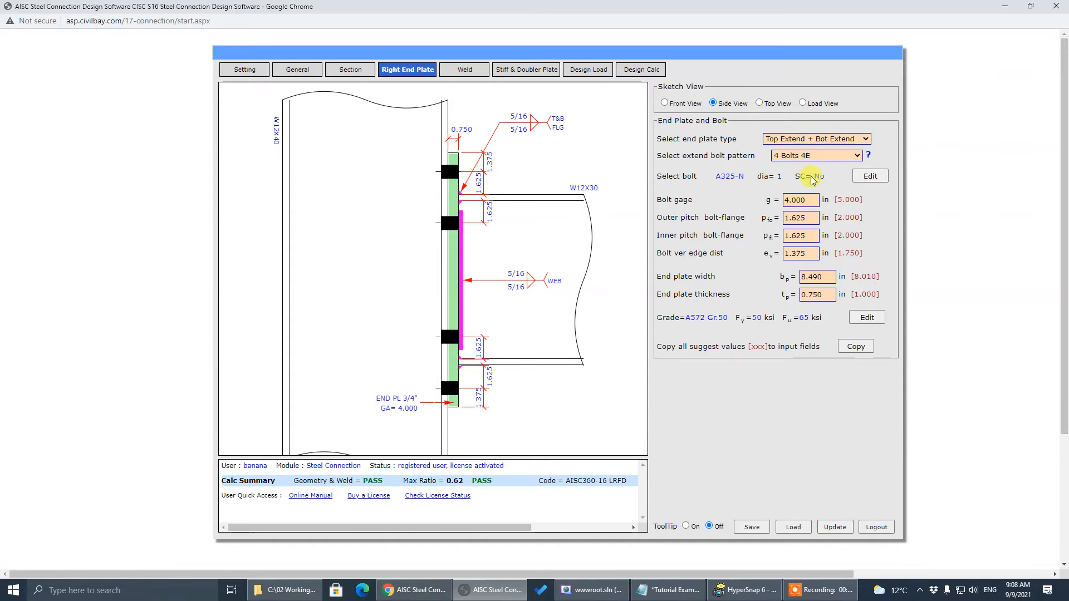
Commit the 5.000 bolt gage and recalculate, passing at max ratio 0.71
left_click(812, 200)
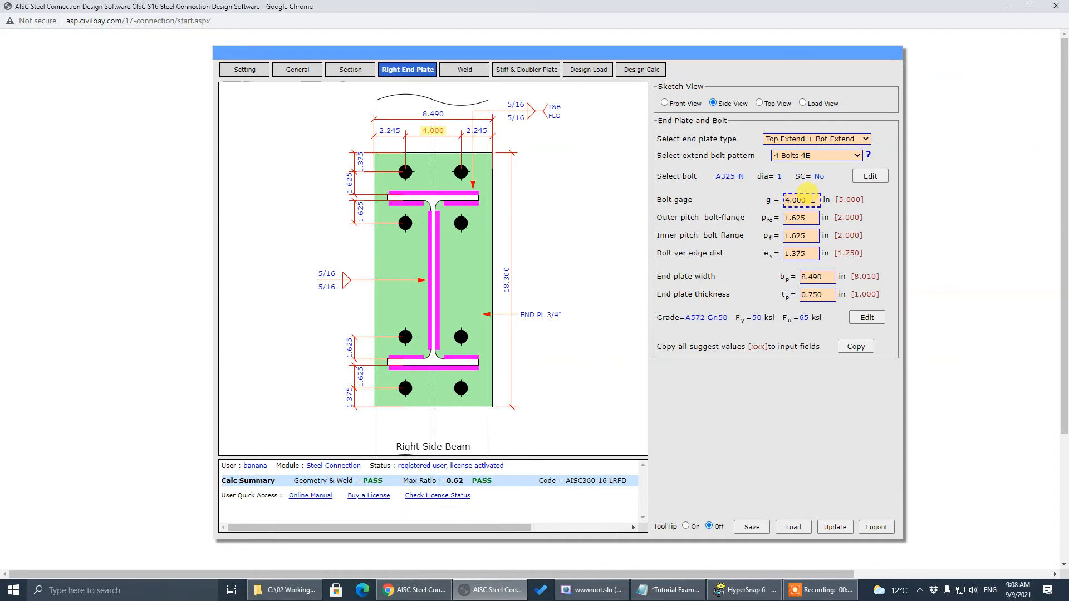
left_click(814, 198)
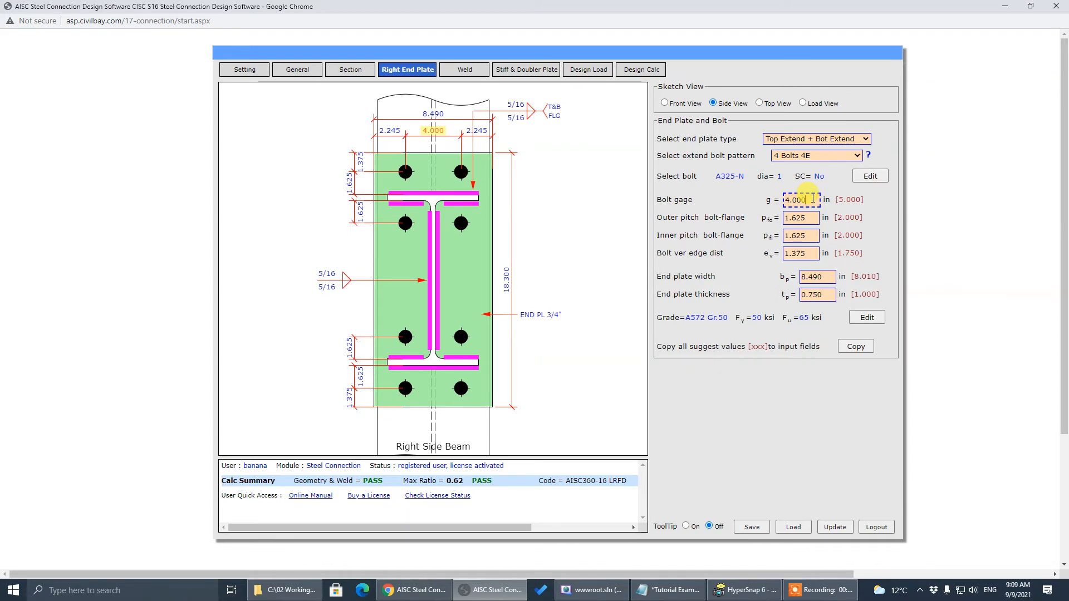
left_click_drag(813, 198, 709, 204)
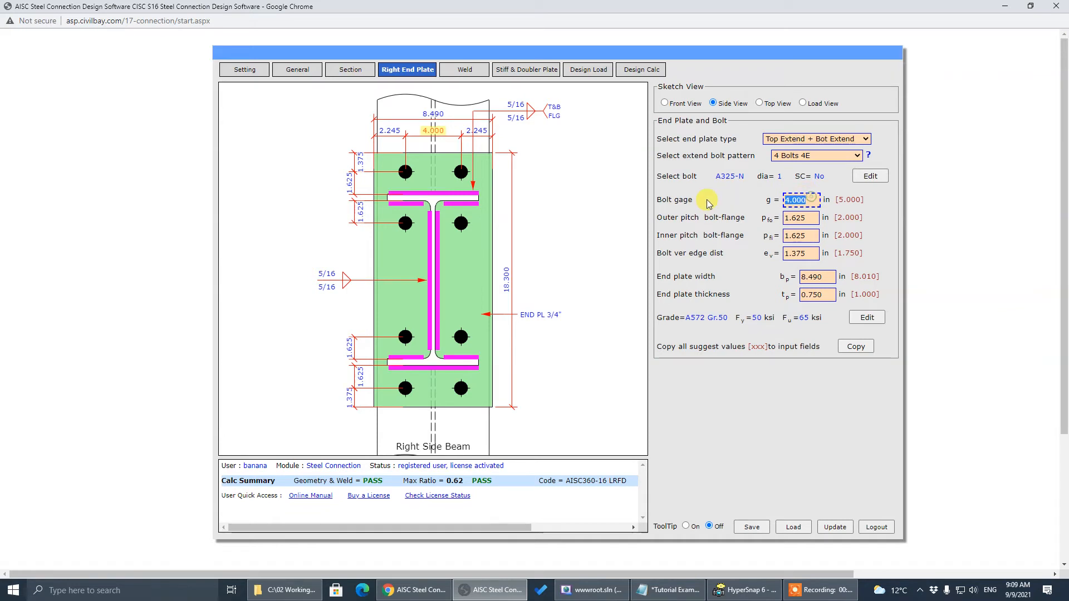
left_click(707, 200)
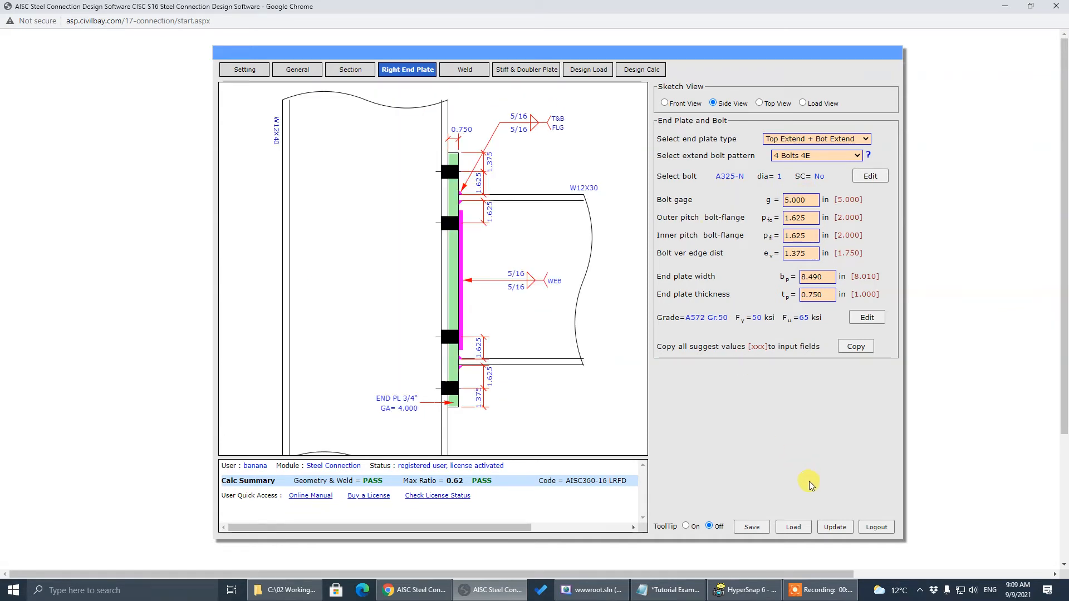
left_click(835, 527)
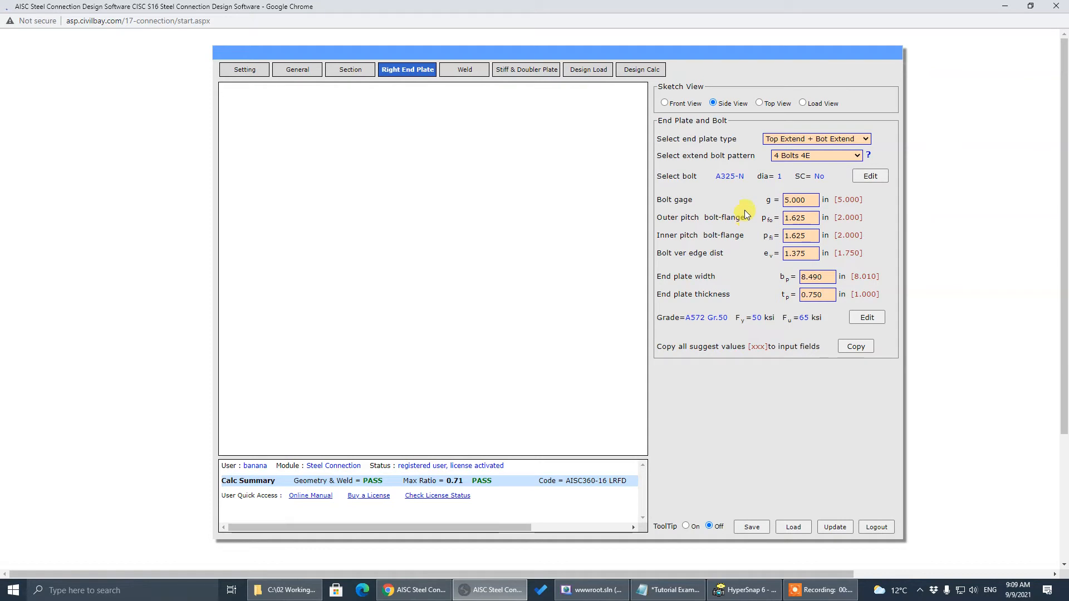
Review the bolt gage, outer and inner pitch, and end plate width on the sketch
left_click(785, 201)
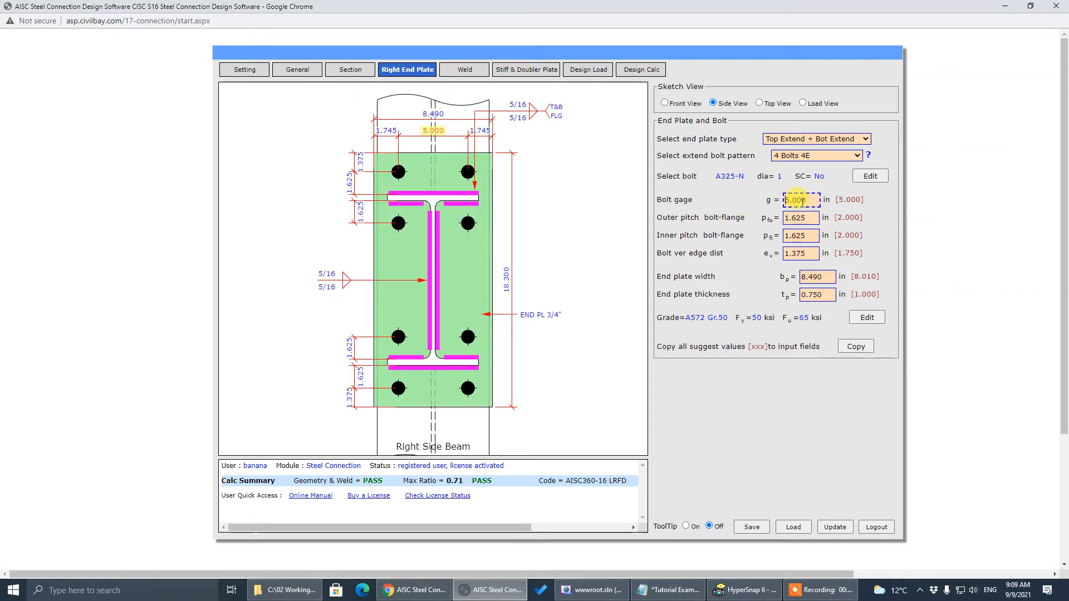
key("Tab")
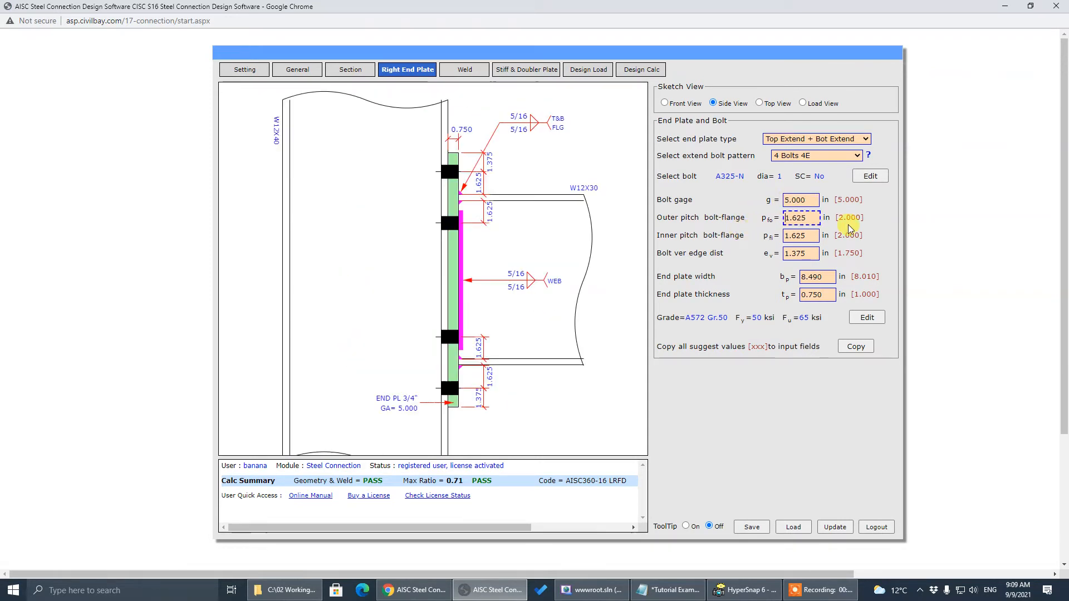
left_click(811, 234)
left_click(805, 277)
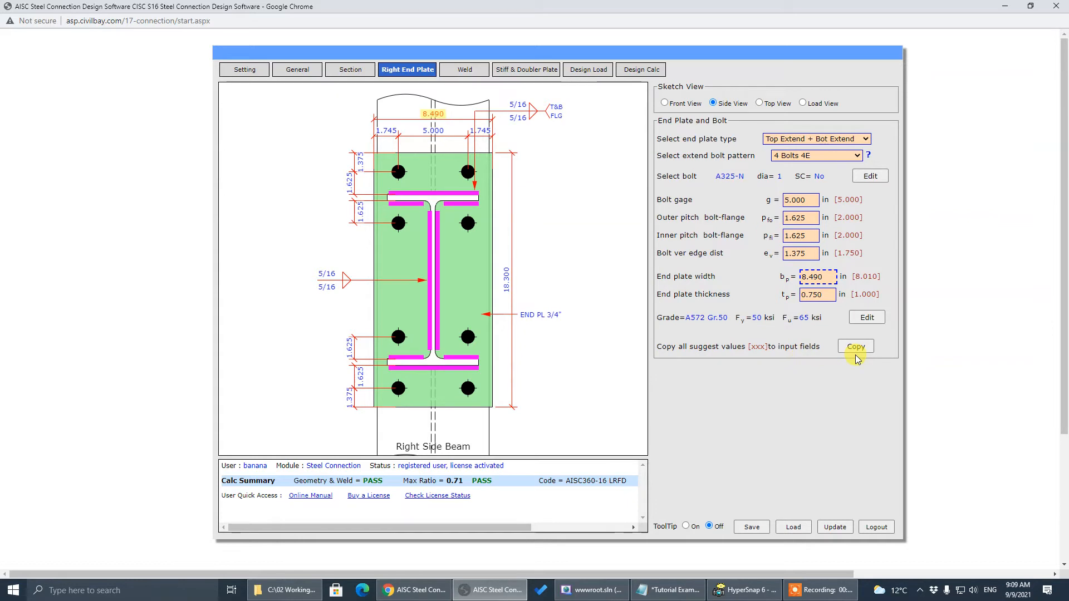
Review the plate sketch views, then copy all suggested values into the end plate inputs
left_click(920, 214)
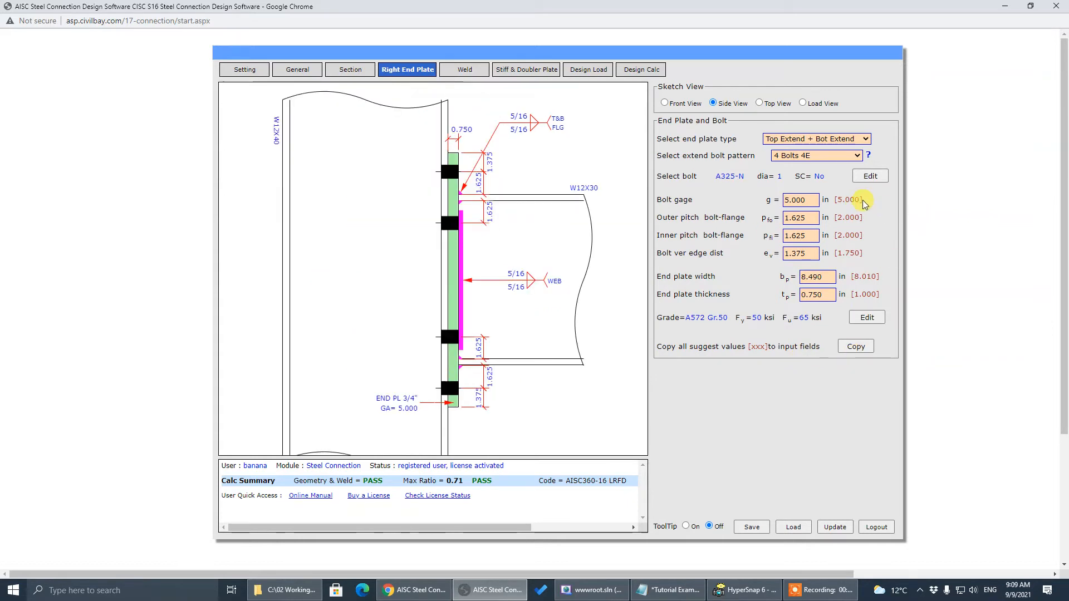
left_click(792, 201)
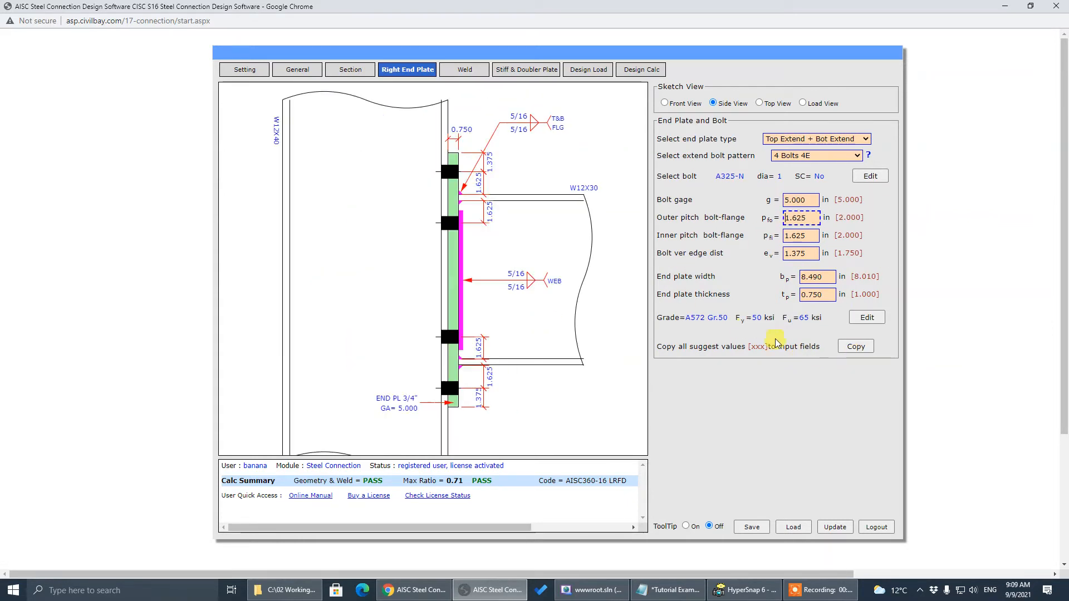
left_click(856, 347)
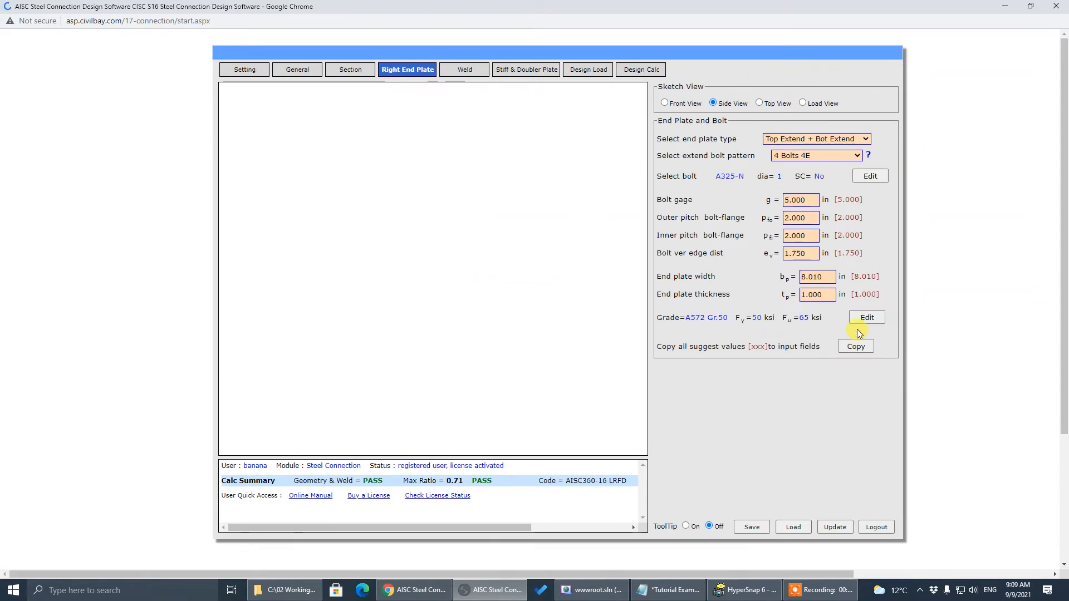
Confirm the end plate width now reads 8.010 in and thickness 1.000 in
left_click(828, 276)
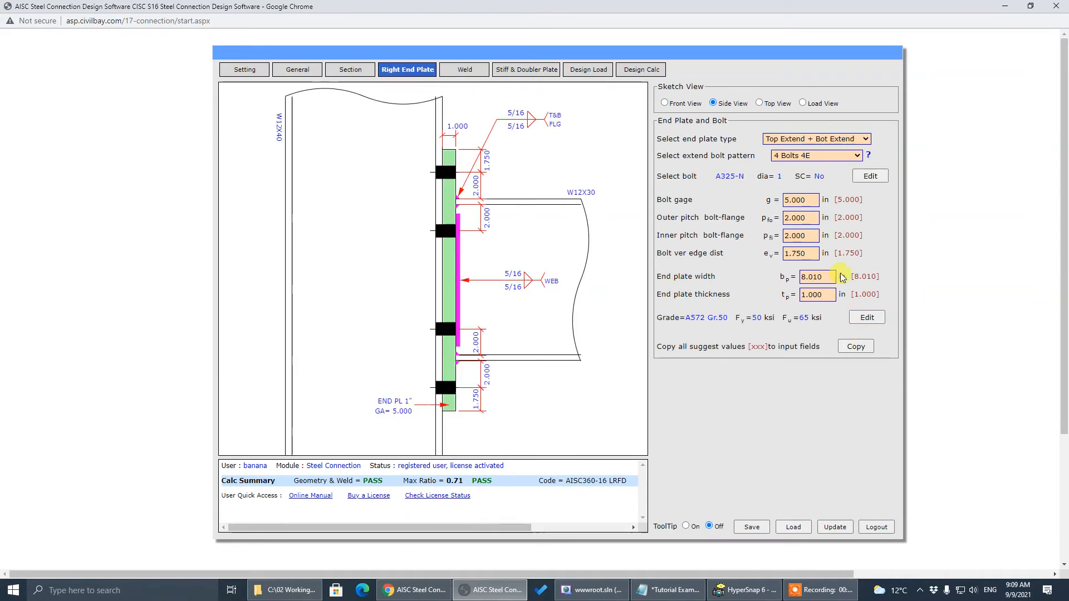
left_click(818, 295)
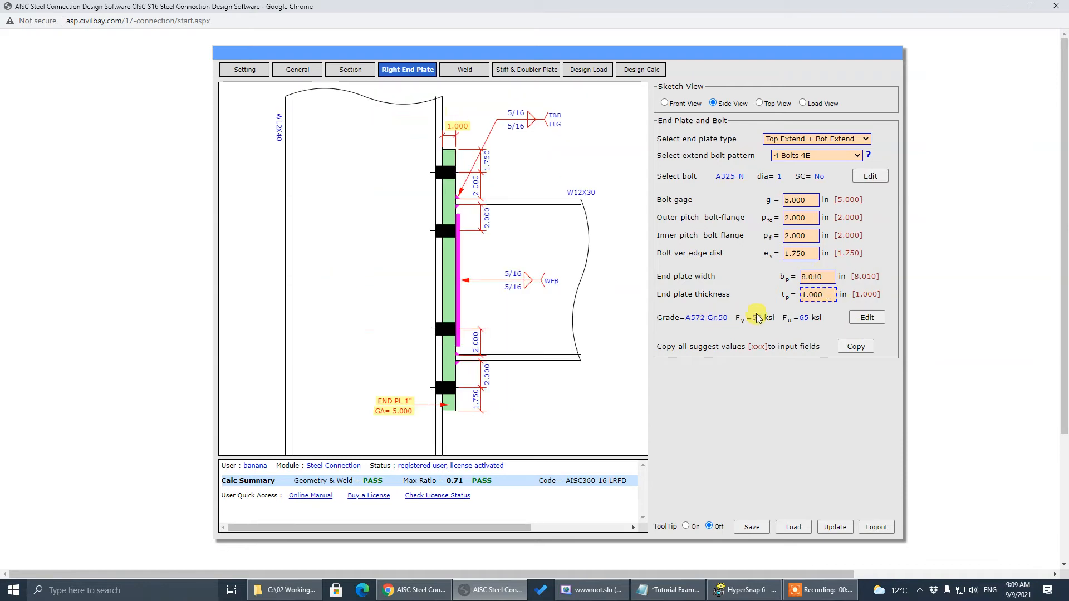
left_click(695, 303)
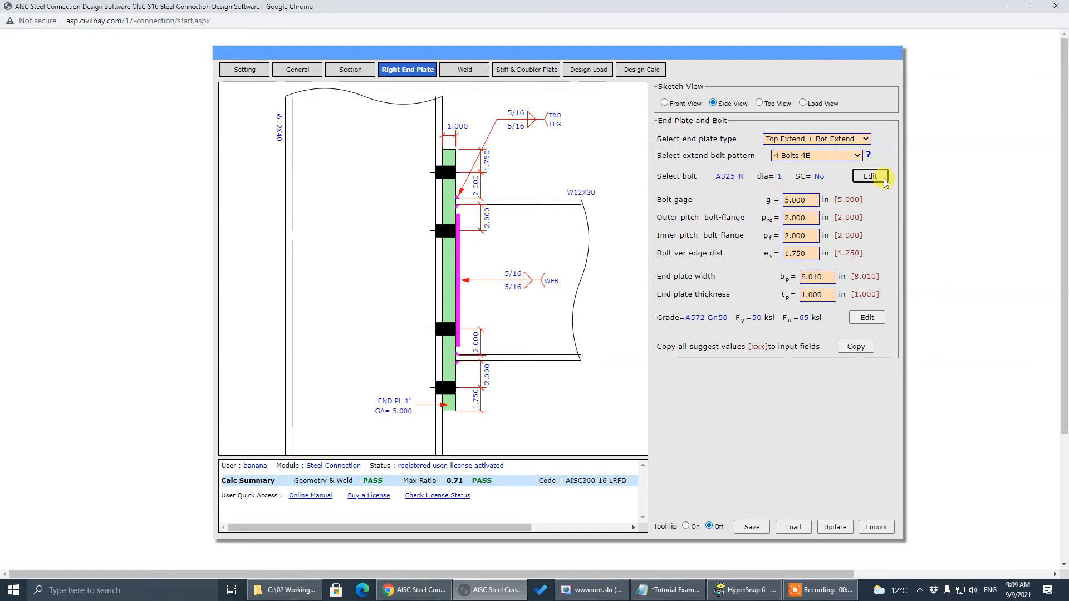
Switch the bolt diameter to 3/4 in within the bolt settings and recalculate
left_click(874, 176)
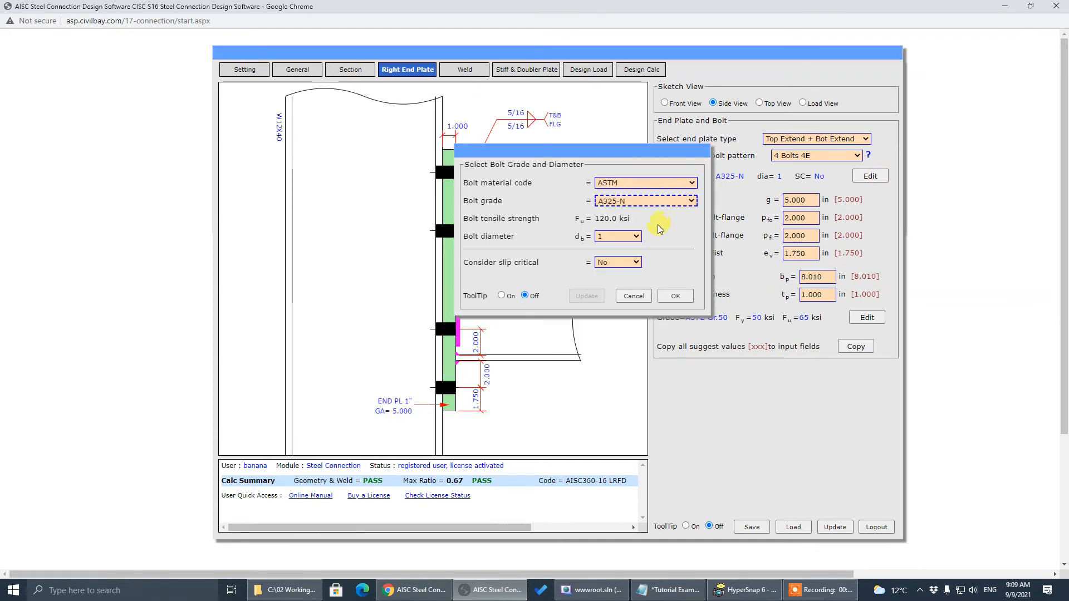
left_click(637, 237)
left_click(620, 266)
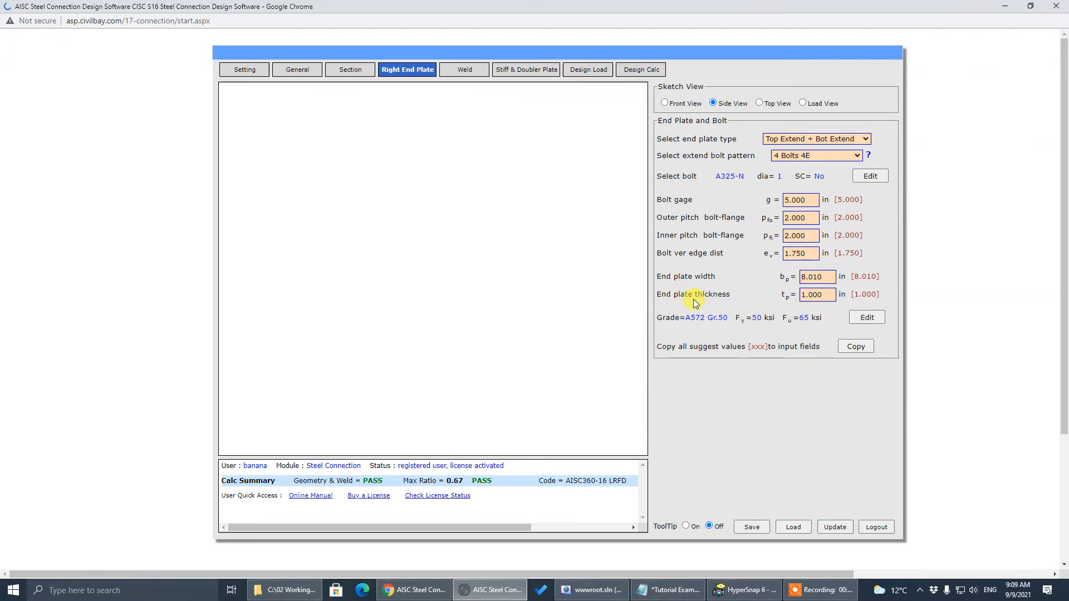
left_click(675, 295)
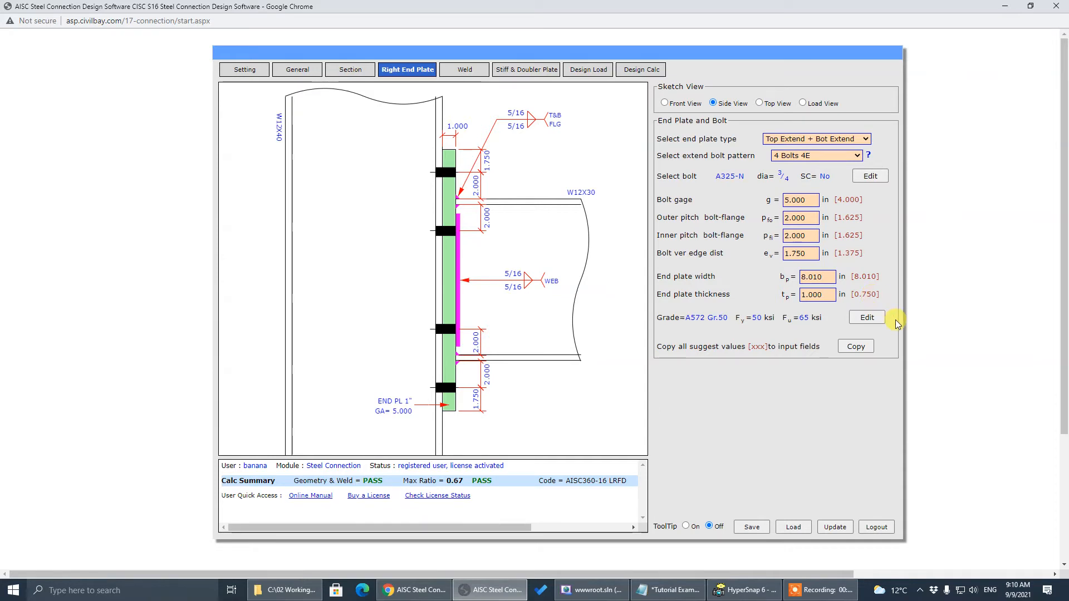
Set bolt gage 4.000 and outer pitch 1.625, update, then copy suggested 1.375 edge and 0.750 plate
left_click(807, 200)
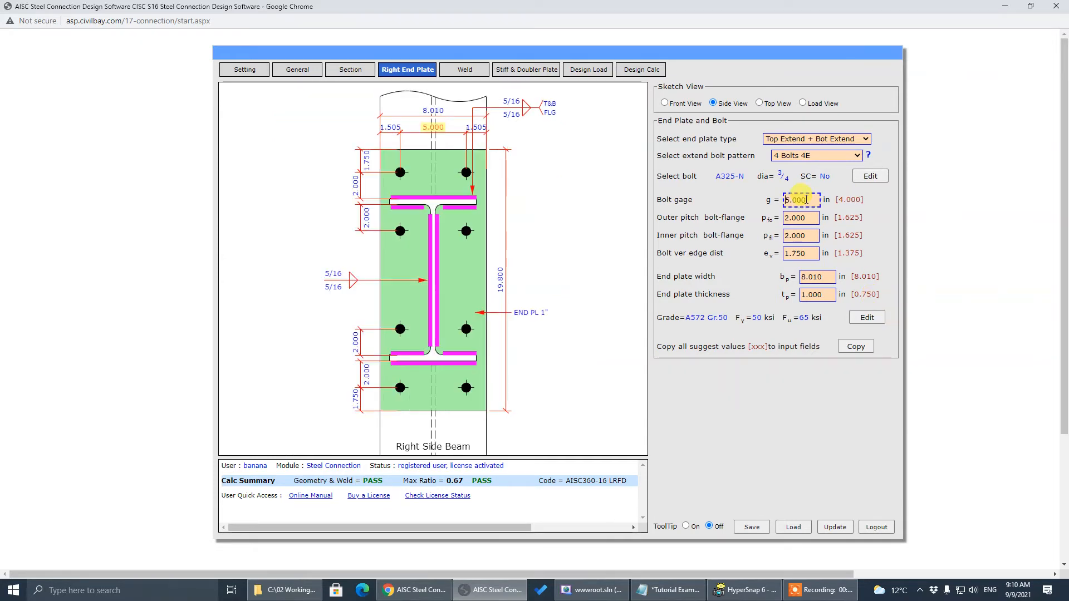
type("4")
left_click(698, 198)
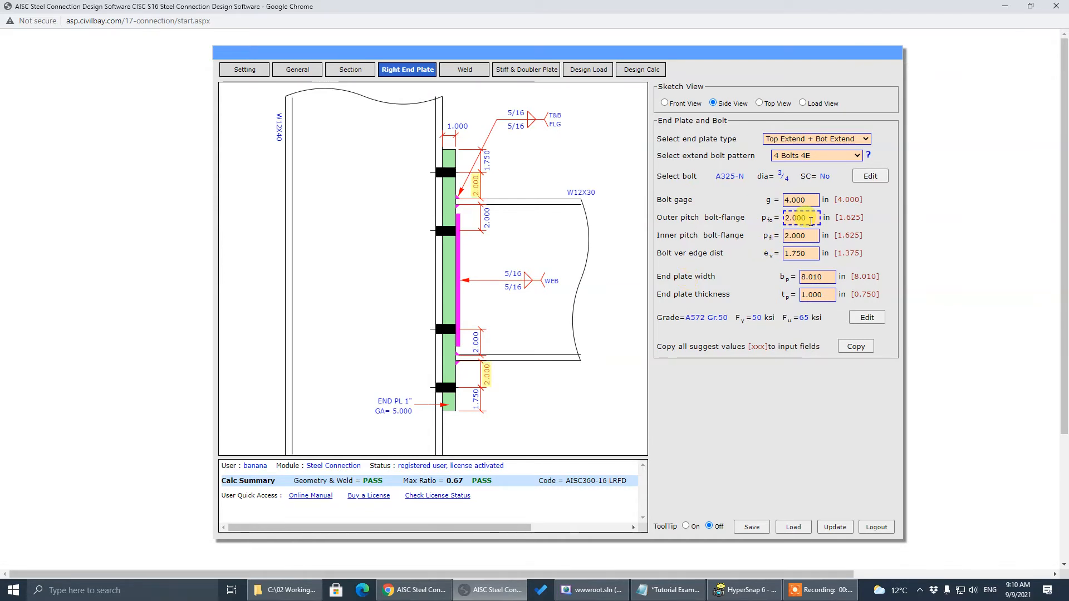
left_click_drag(811, 218, 714, 225)
type("1.")
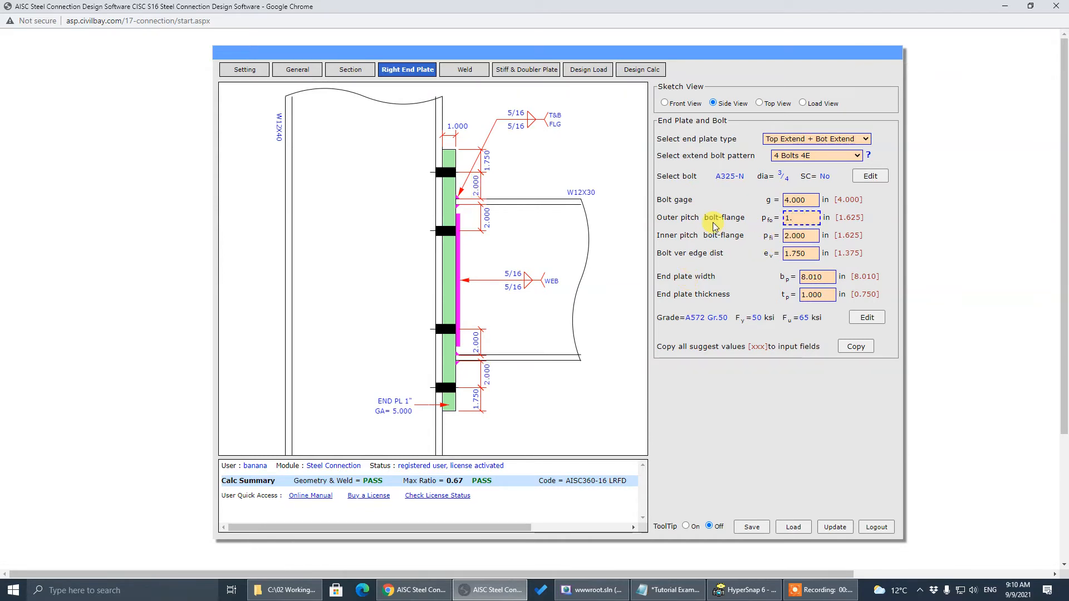
type("625")
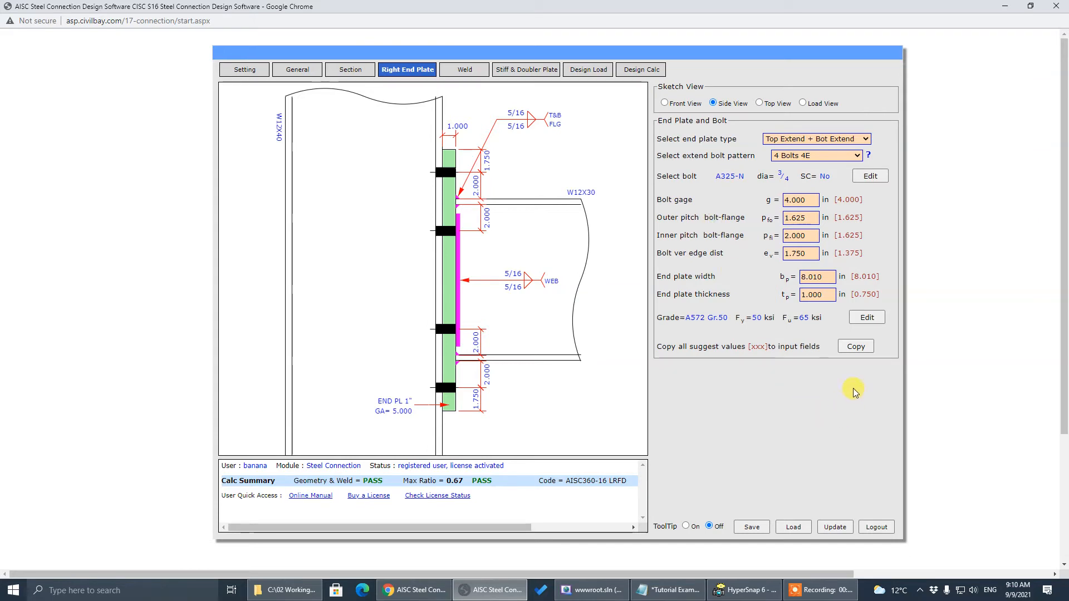
left_click(835, 526)
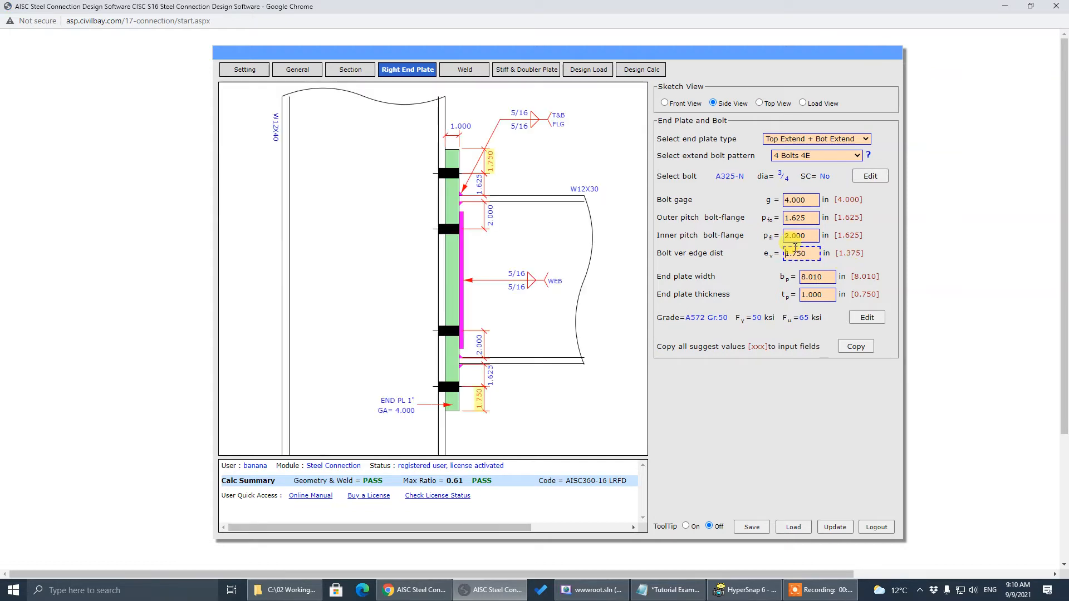
left_click(857, 348)
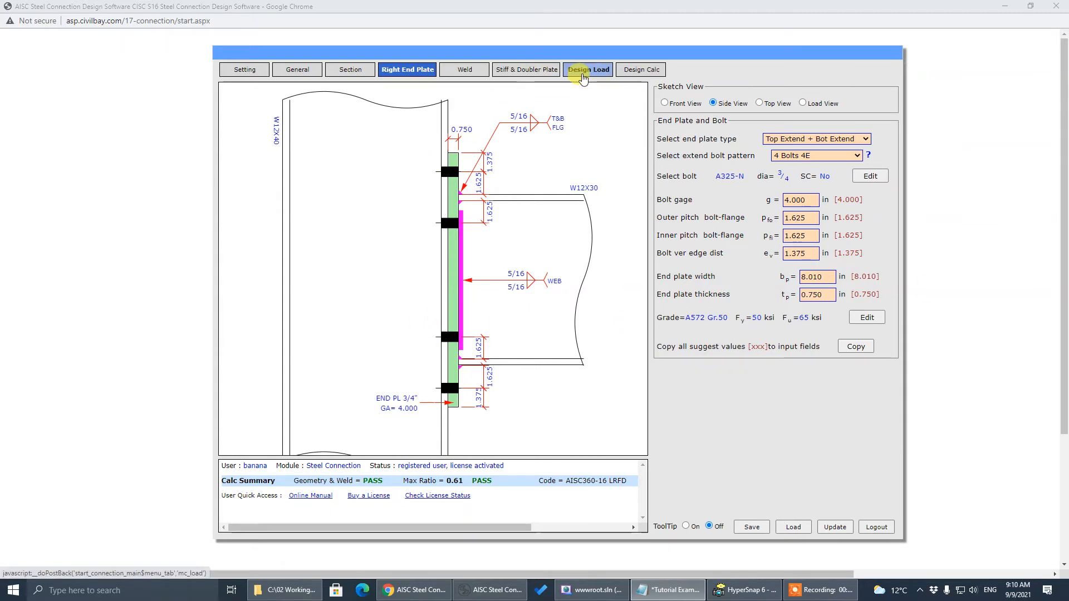
In Design Load, change the beam axial load from -25.0 to 25.0 kips and recalculate
left_click(587, 72)
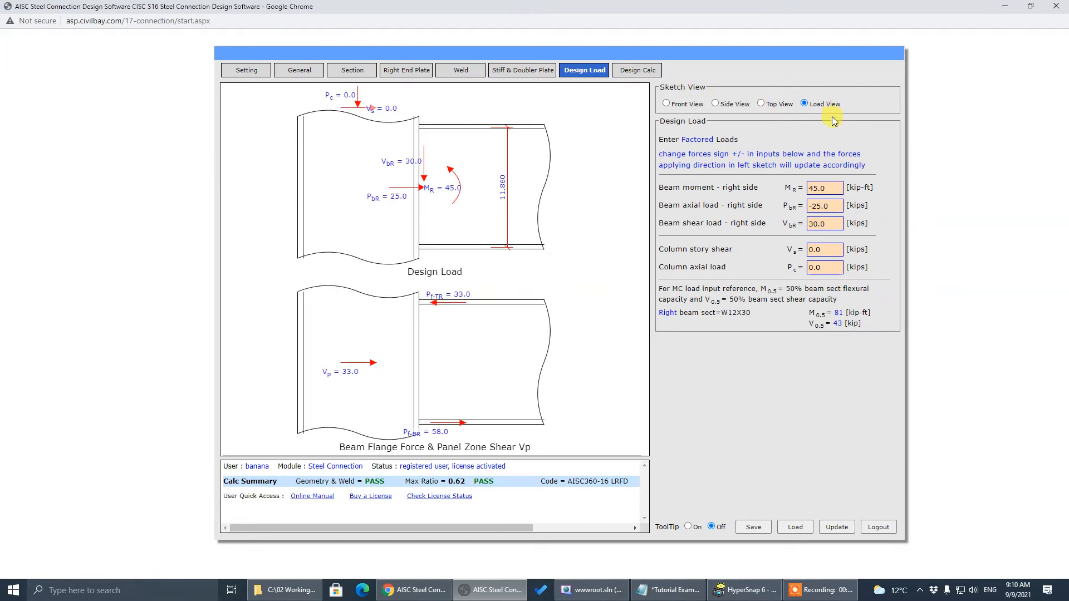
left_click(815, 188)
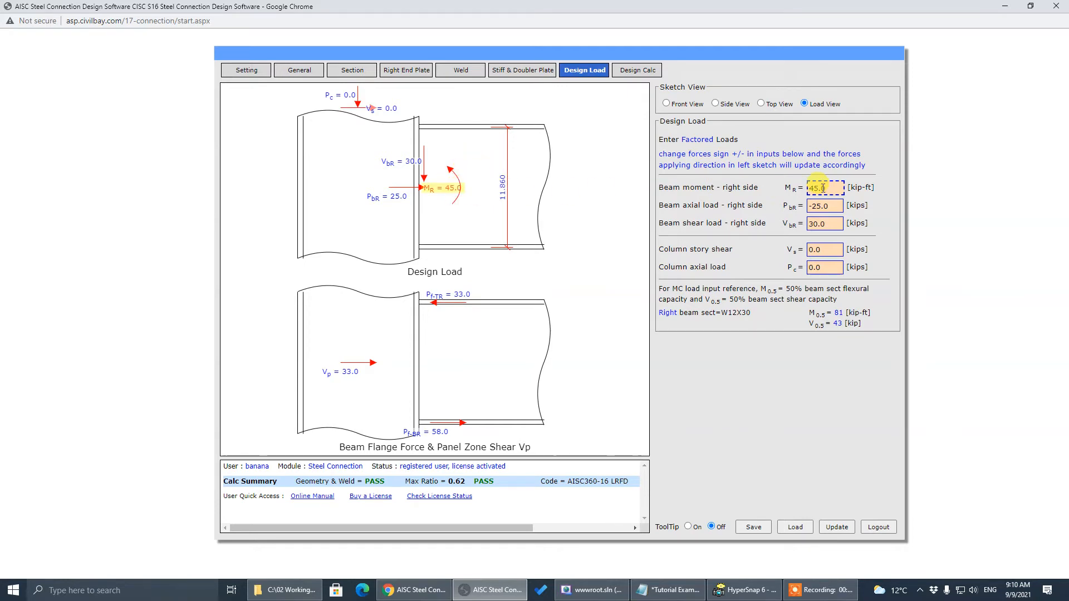
key("Tab")
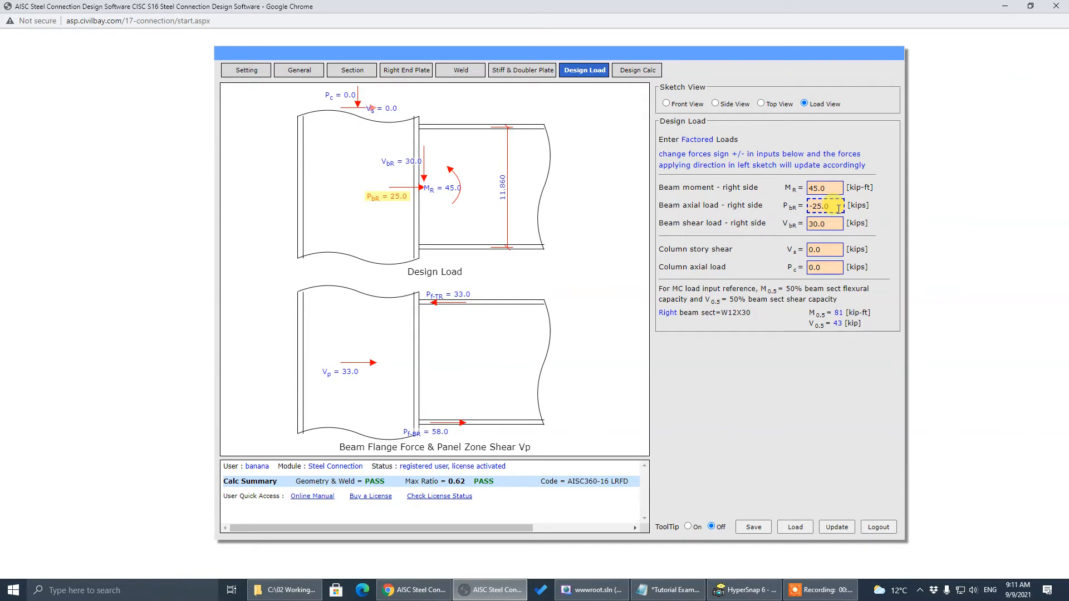
left_click_drag(839, 209, 744, 210)
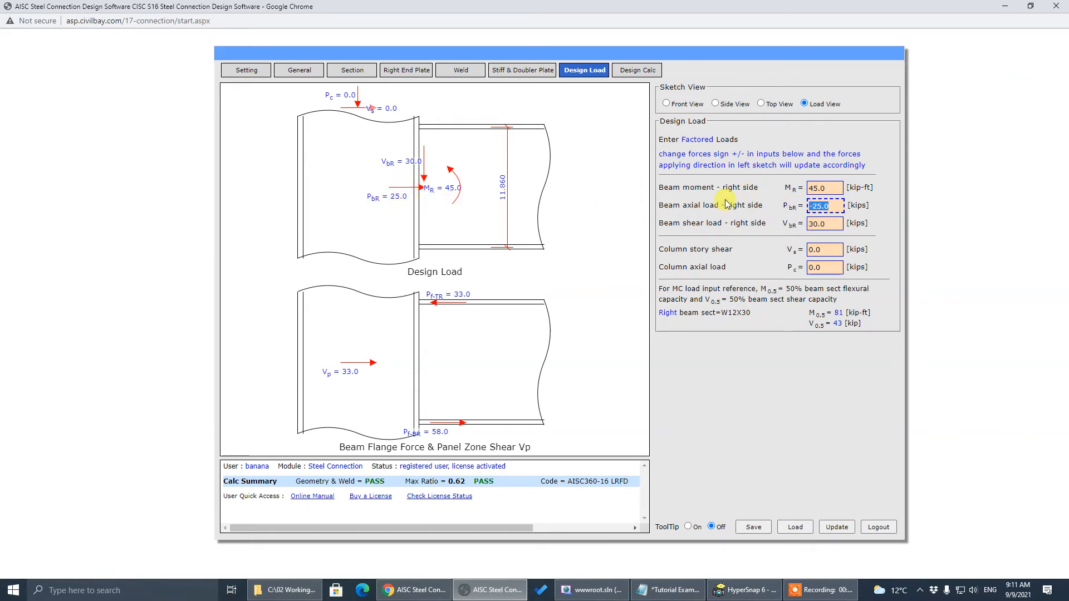
left_click_drag(835, 205, 717, 207)
left_click(713, 212)
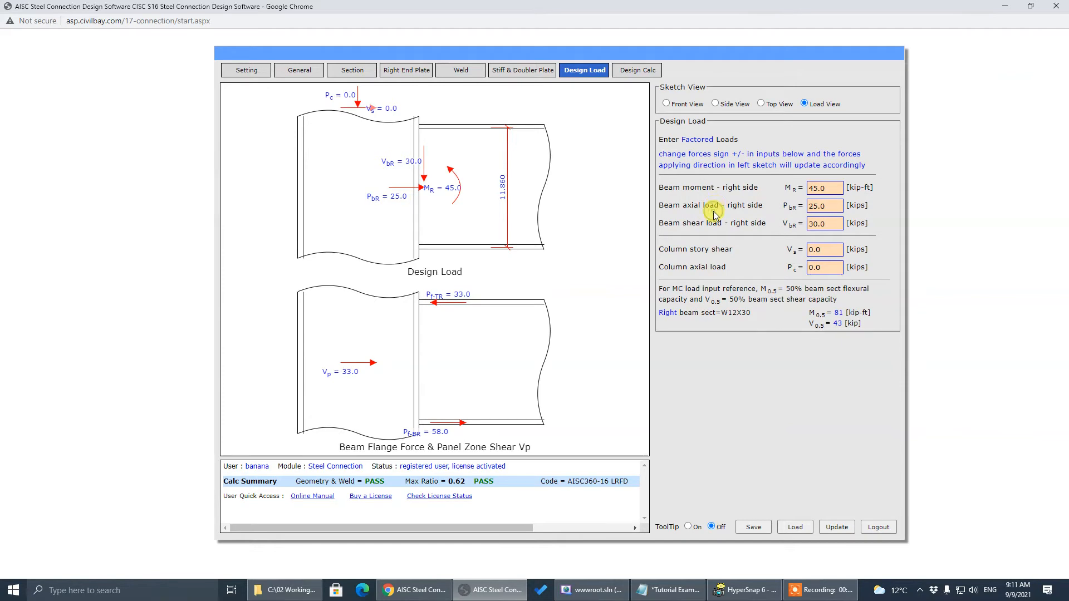
left_click(837, 528)
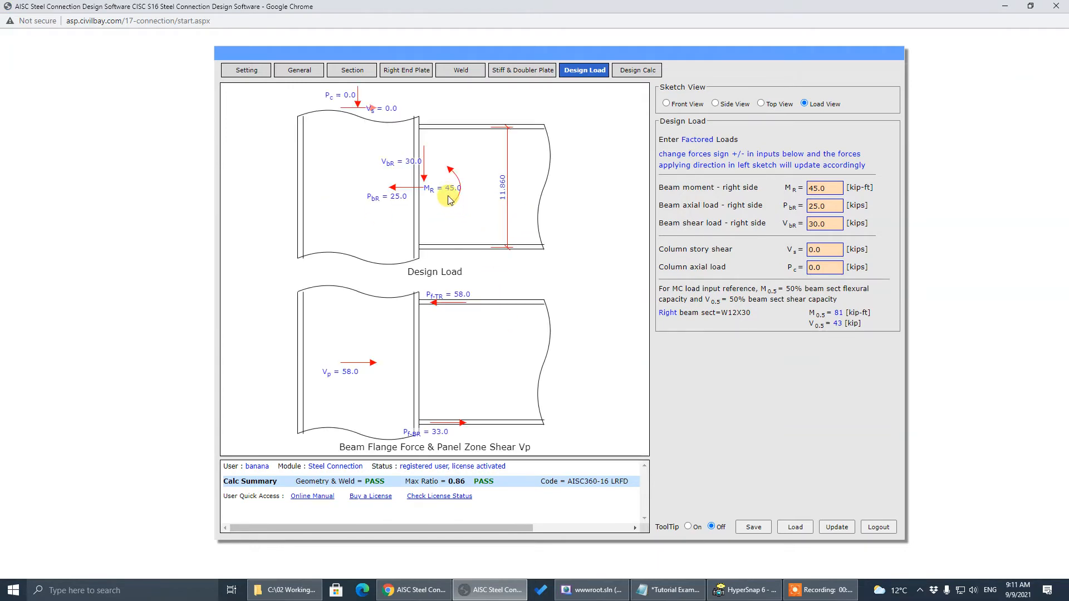
Recheck the beam axial and shear load values against the tutorial notes
left_click(824, 212)
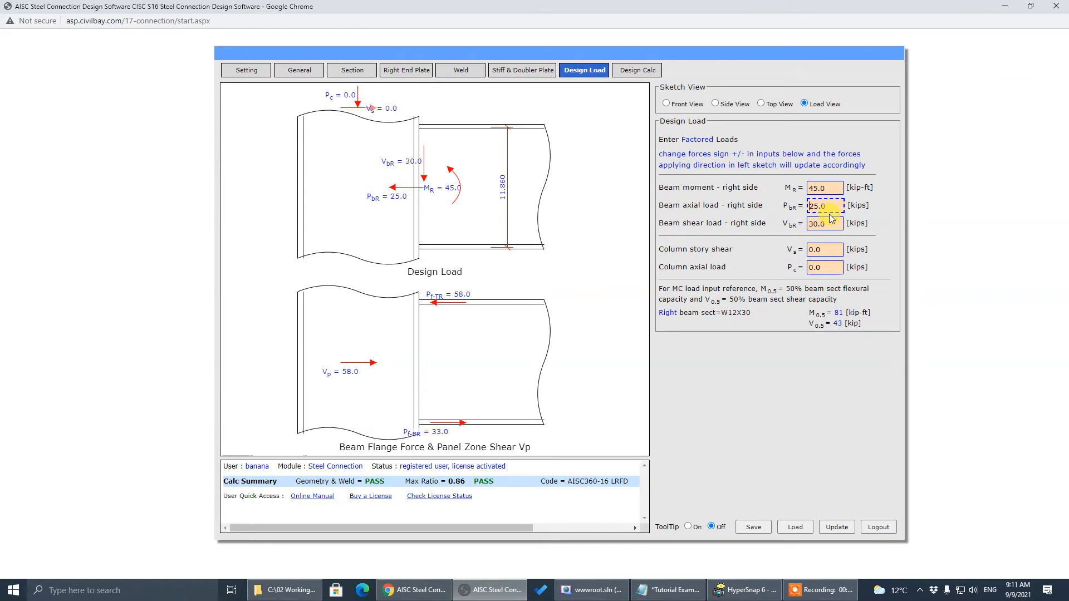
key("Tab")
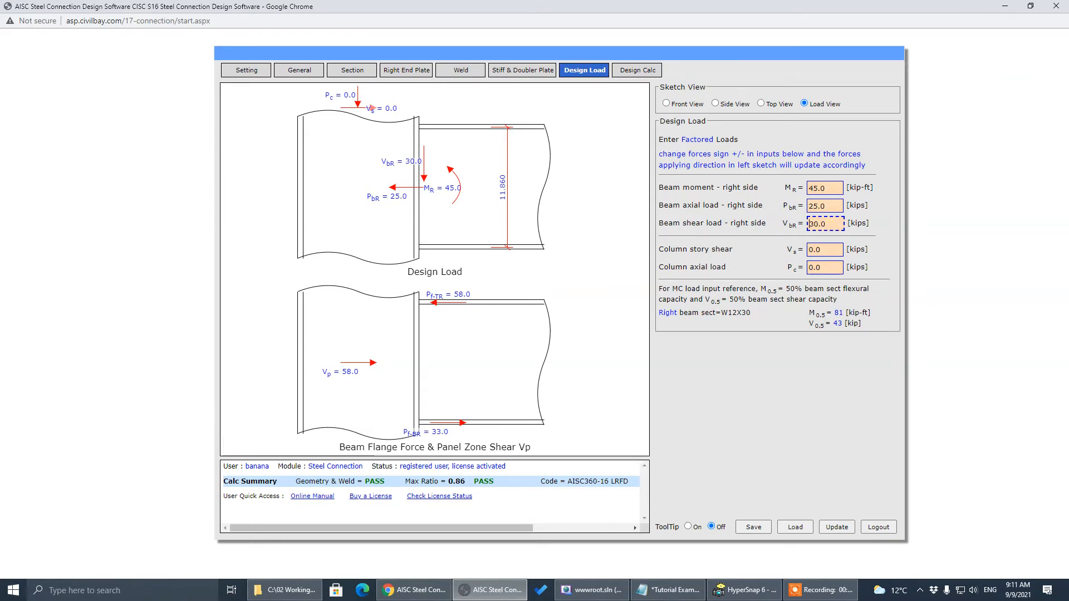
key("alt+Tab")
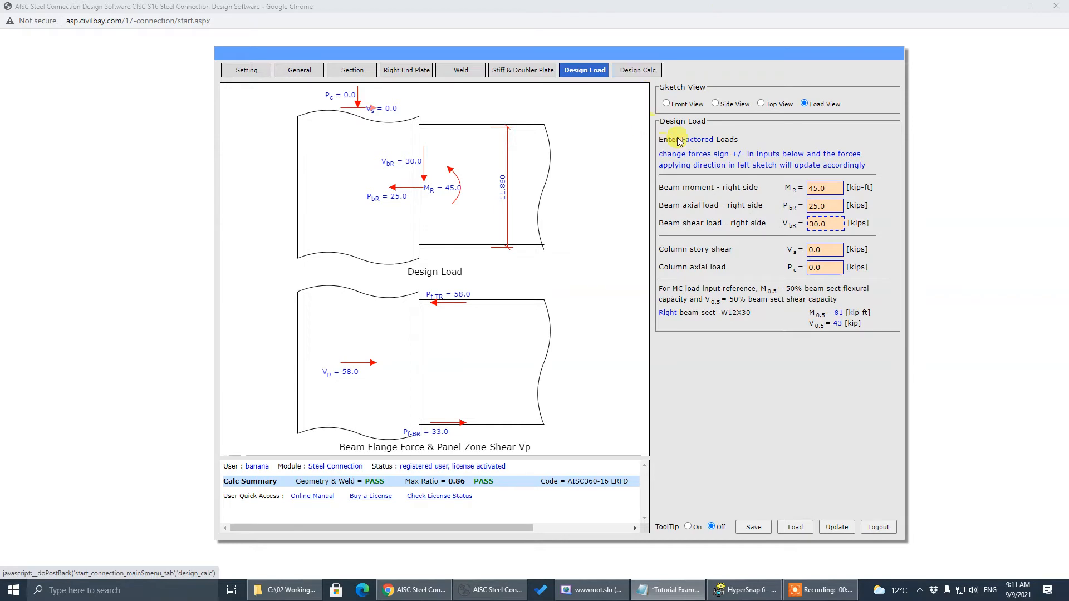
left_click(798, 132)
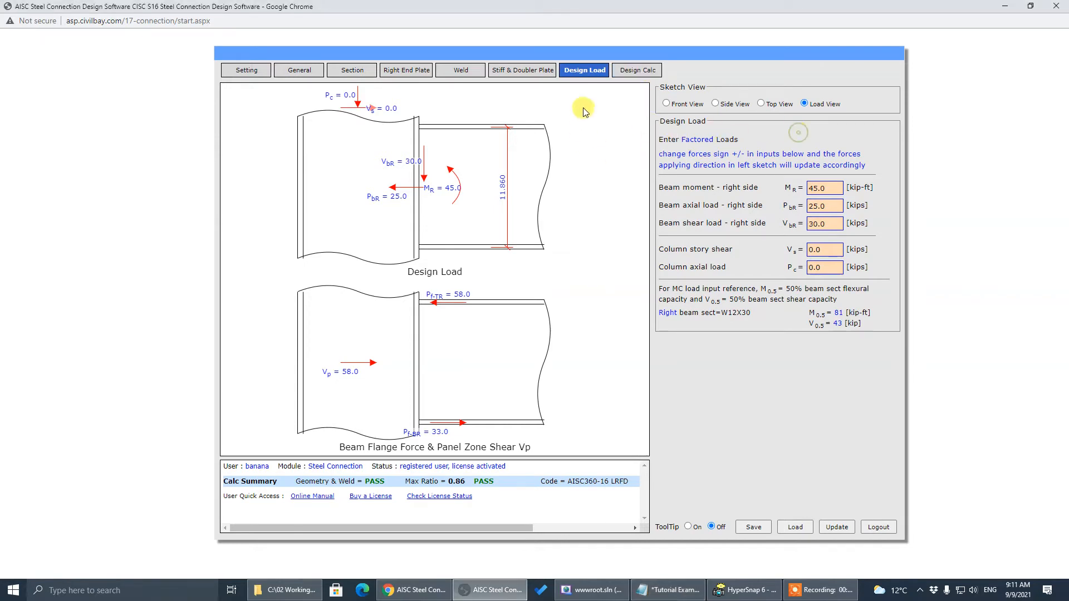
Review the Right Beam-Column check results passing at 0.86, then select the General Connection ID field
left_click(629, 73)
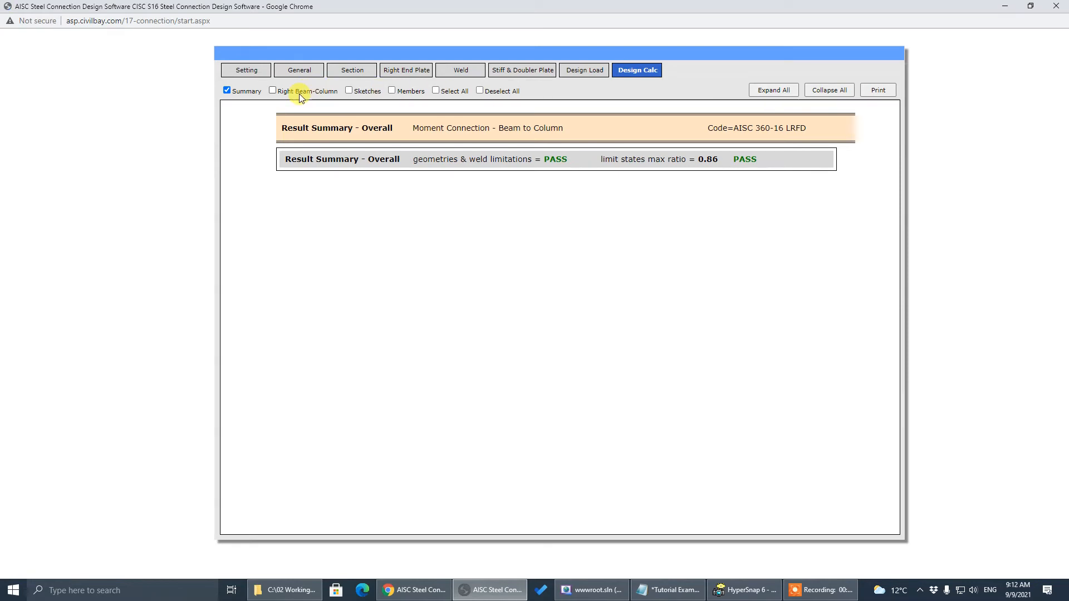
left_click(349, 91)
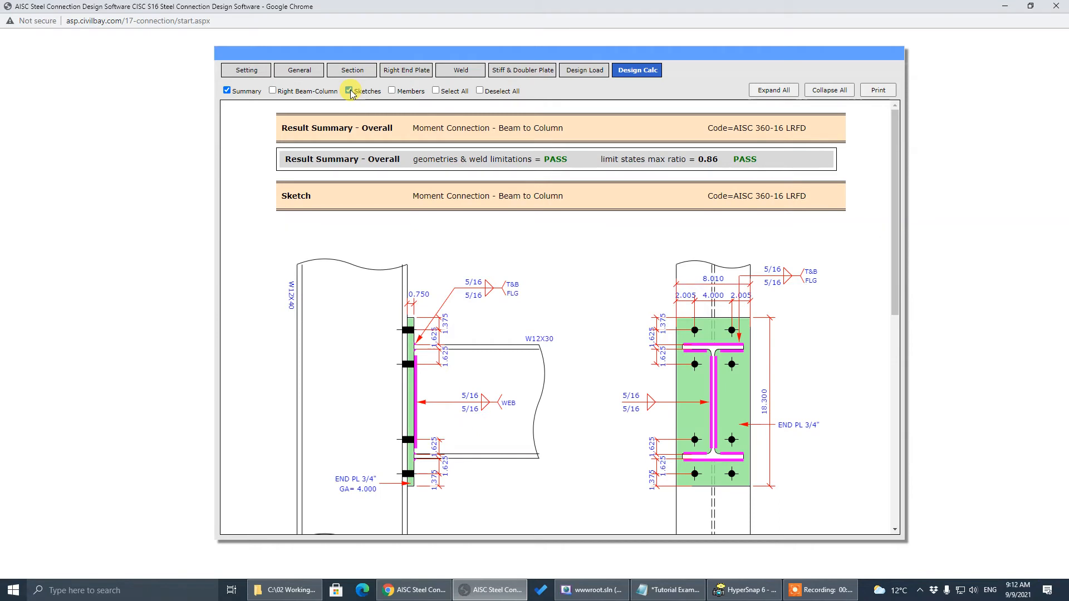
left_click(350, 91)
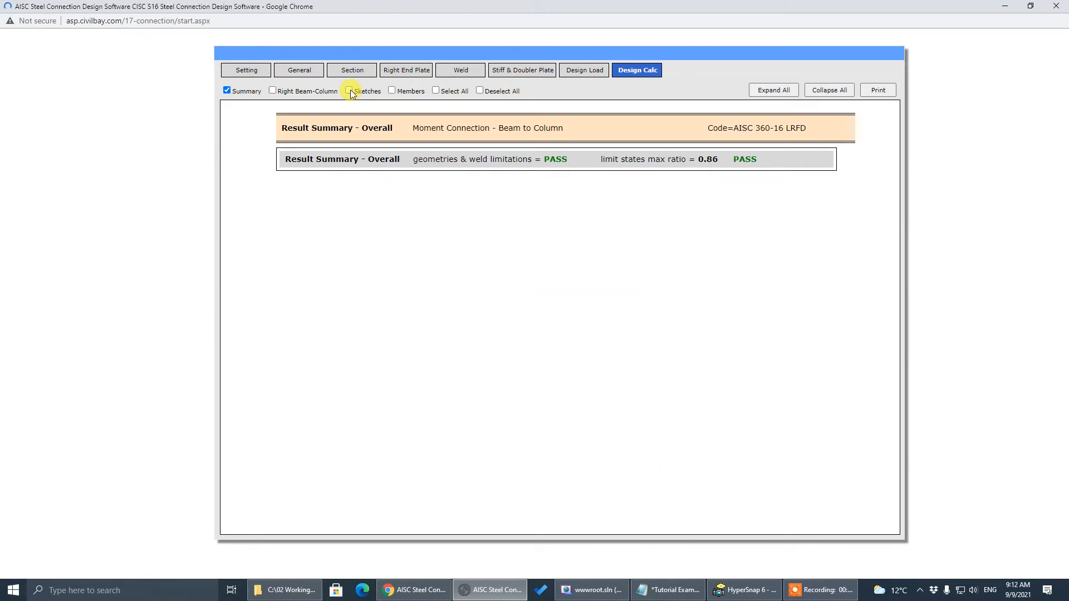
left_click(278, 93)
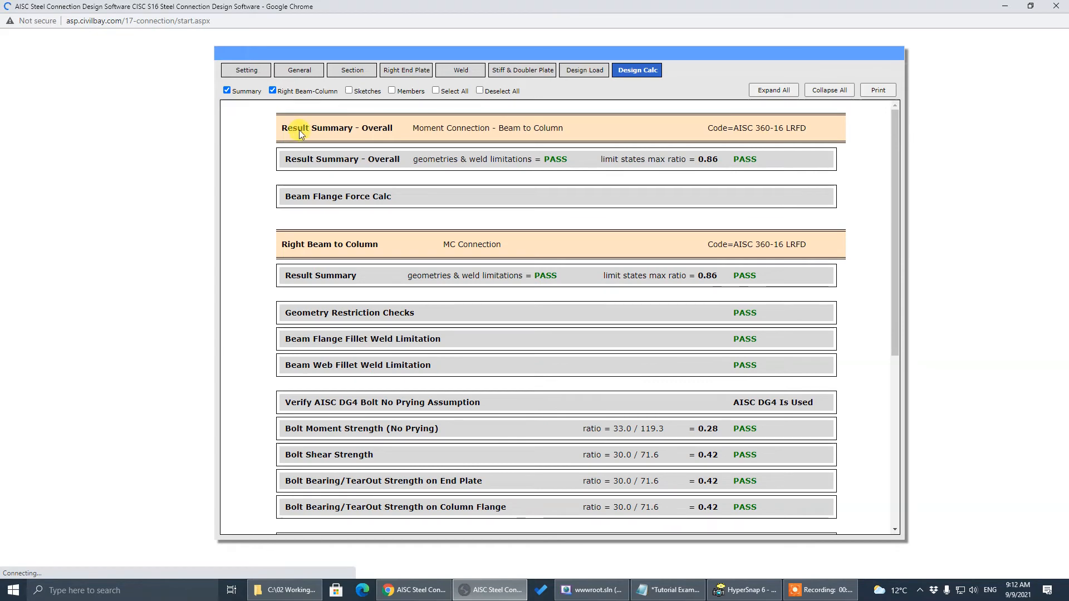
scroll(521, 310, "down", 4)
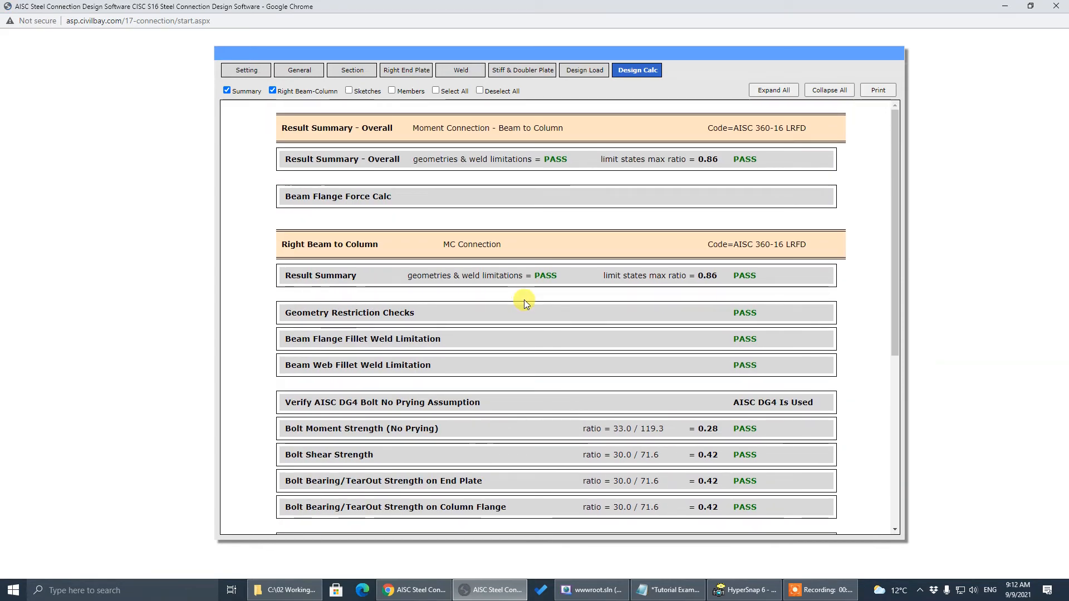
scroll(523, 300, "down", 3)
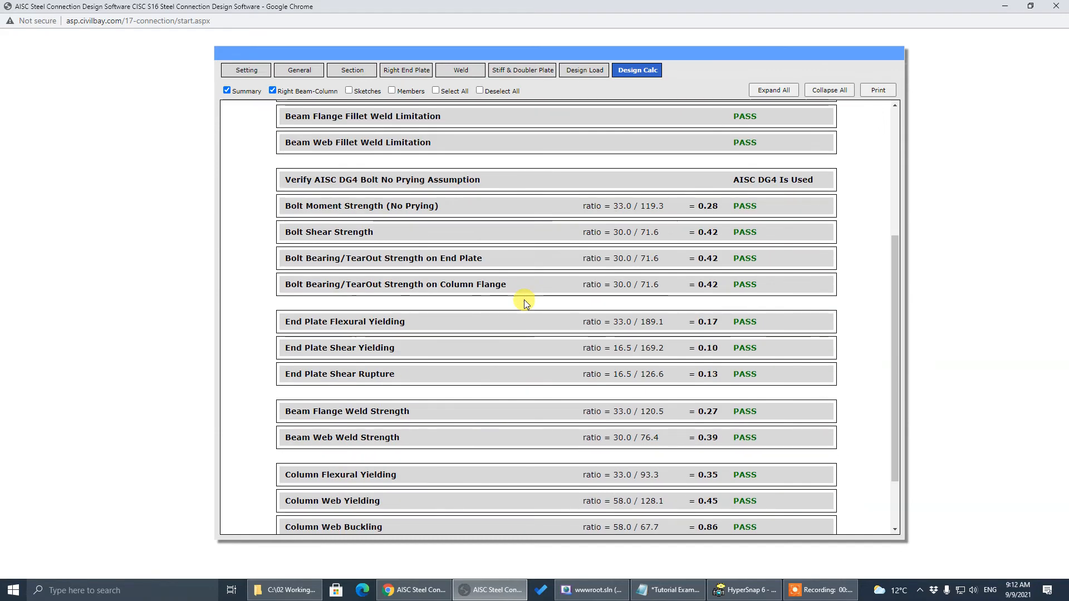
scroll(521, 298, "up", 3)
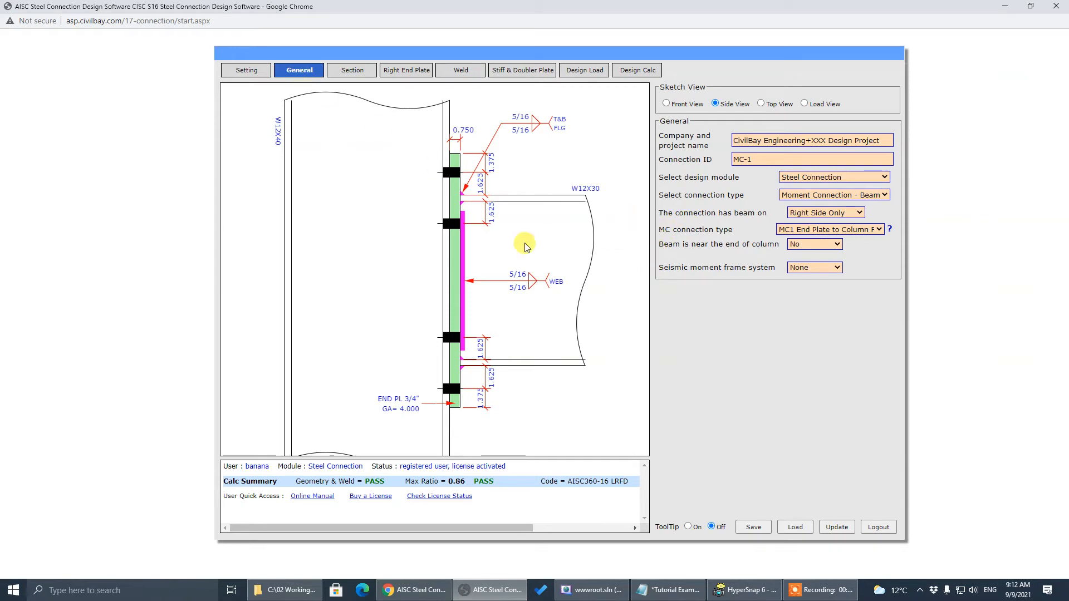
left_click(818, 162)
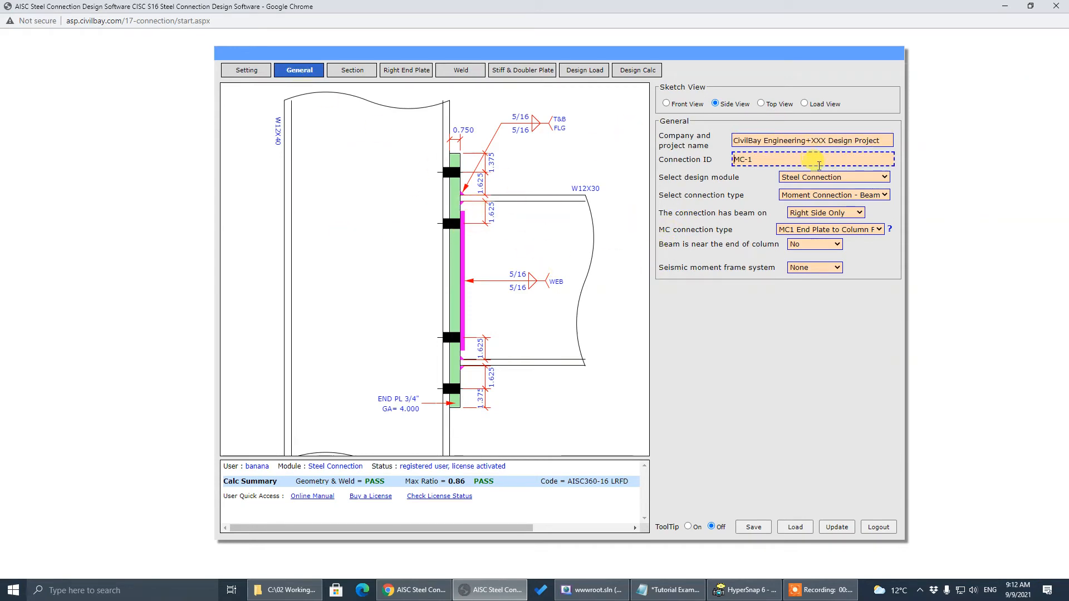
Set the connection type to Brace Connection, loading the Brace-1 WT brace gusset connection
left_click(834, 195)
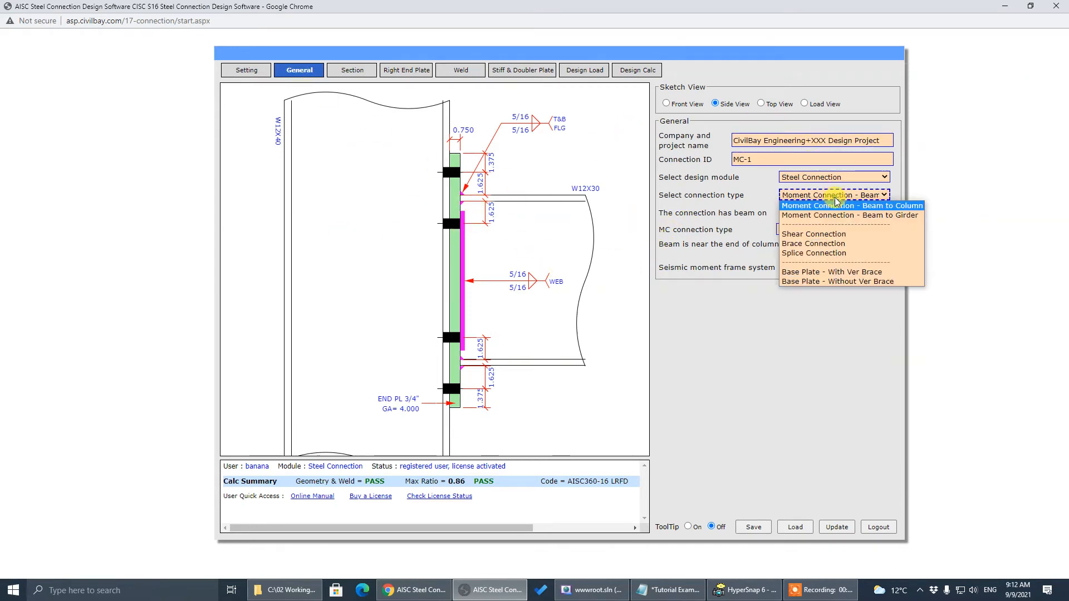
left_click(842, 245)
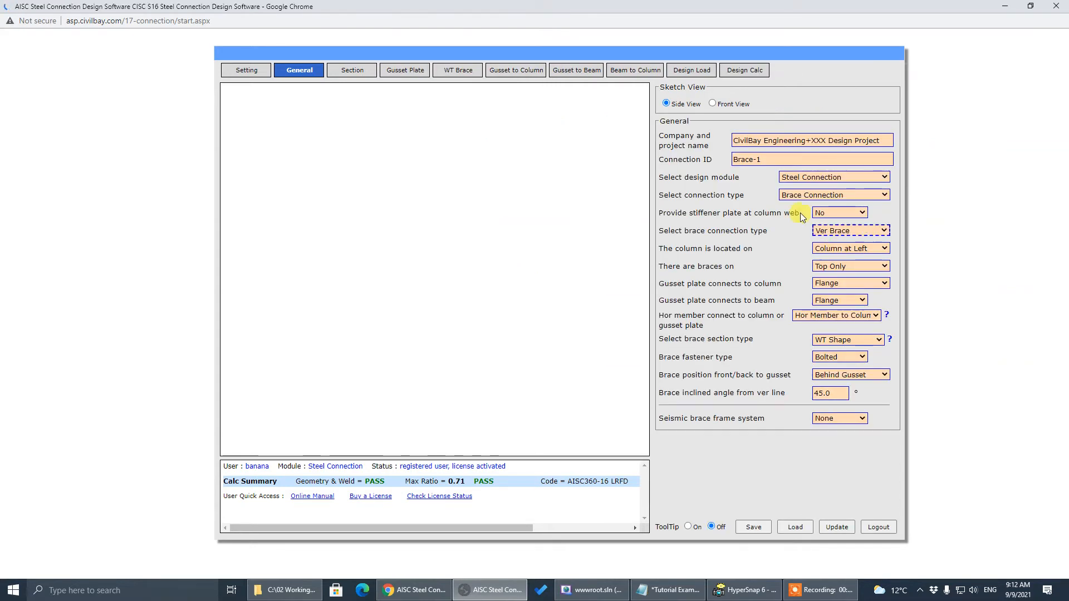
Add the dimensioned brace-to-gusset sketch to the Design Calc results and open the printable report
left_click(755, 71)
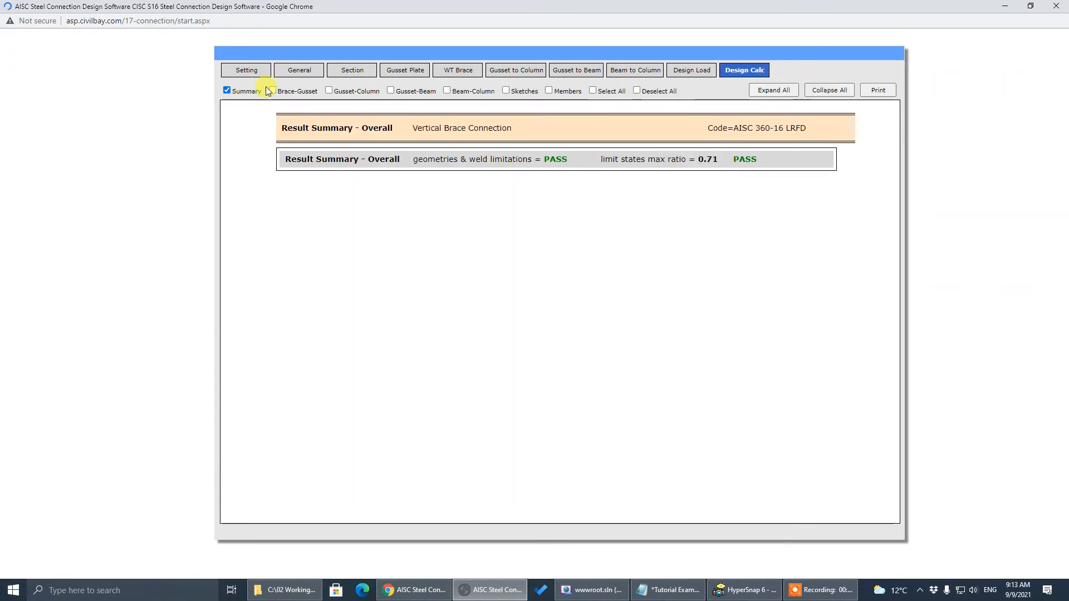
left_click(516, 90)
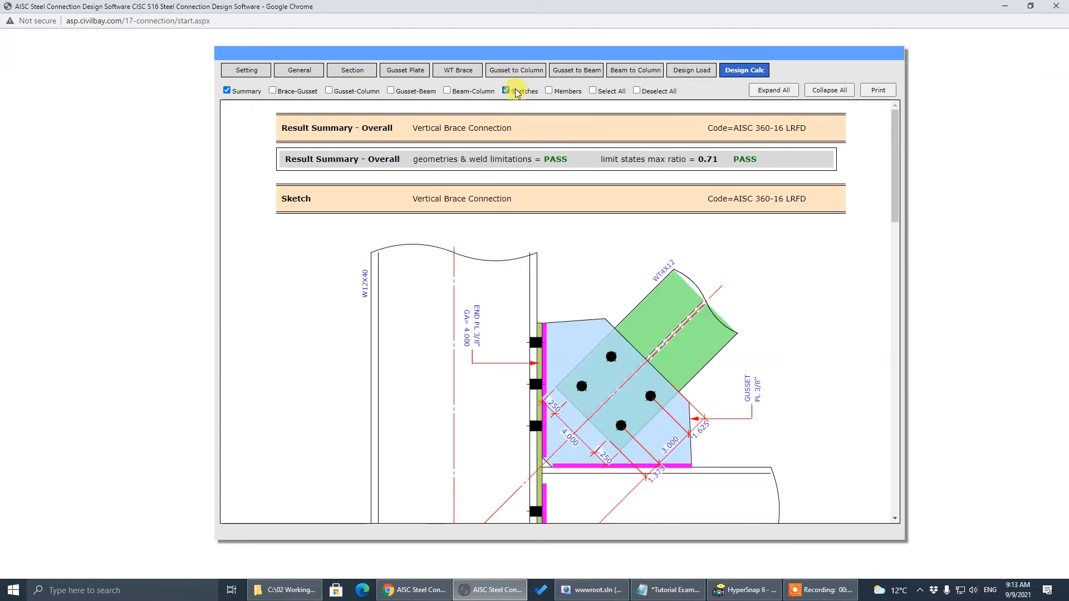
scroll(520, 341, "down", 3)
scroll(521, 338, "up", 2)
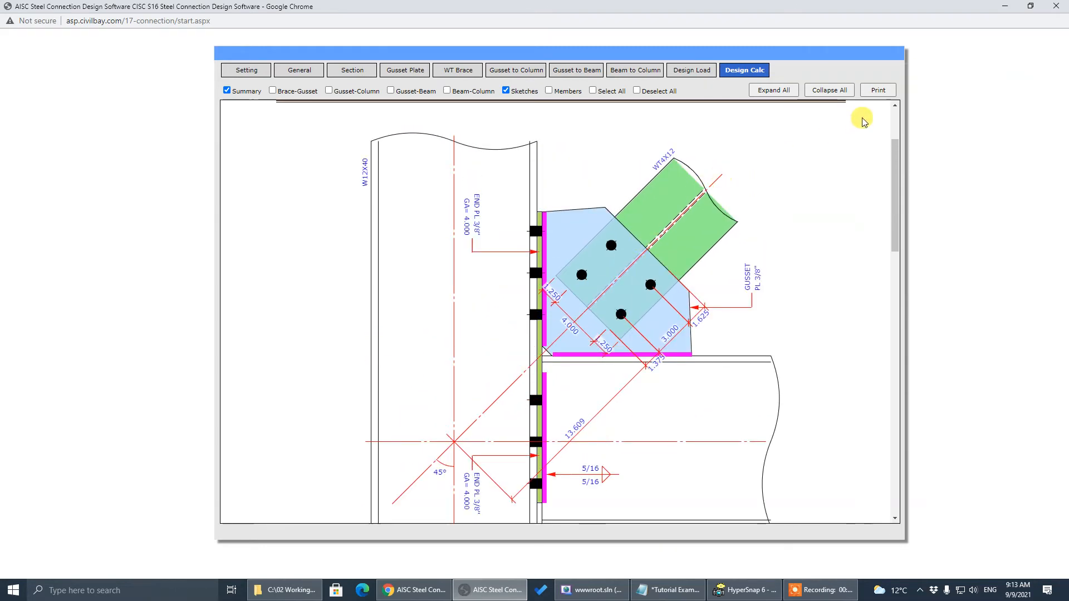
left_click(870, 91)
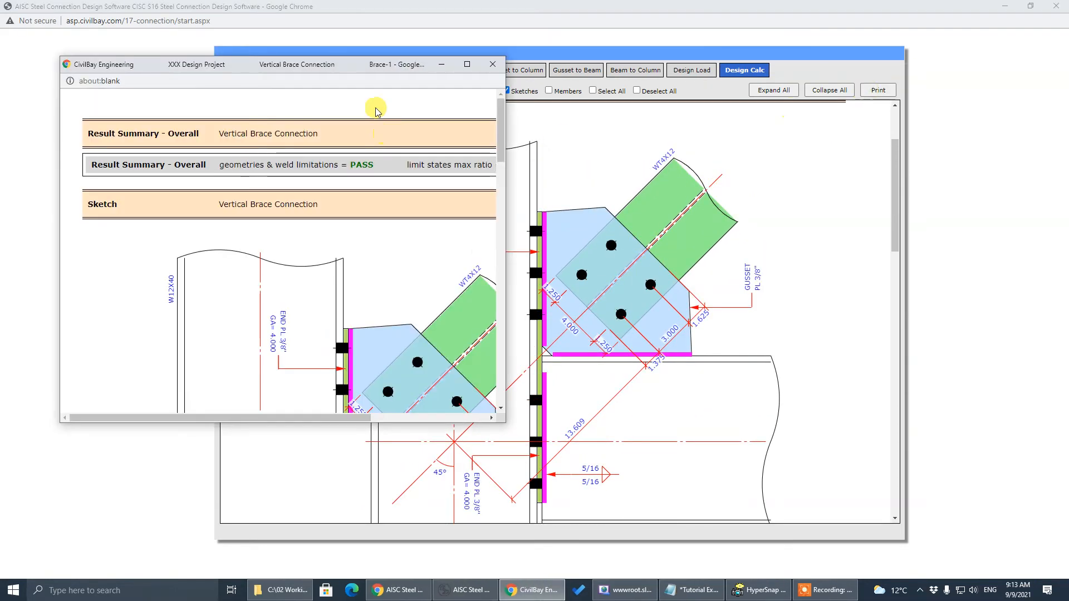
Reposition and widen the Brace-1 report window to inspect the gusset sketch, then close it
left_click_drag(384, 65, 650, 139)
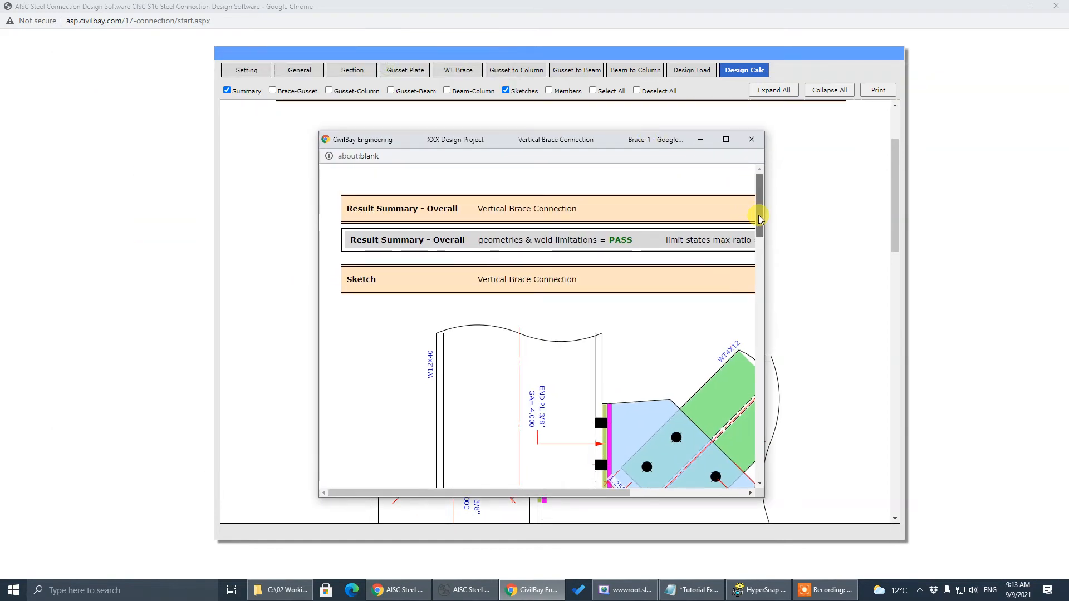
mouse_move(760, 193)
left_mouse_down()
mouse_move(761, 282)
mouse_move(762, 262)
left_mouse_up()
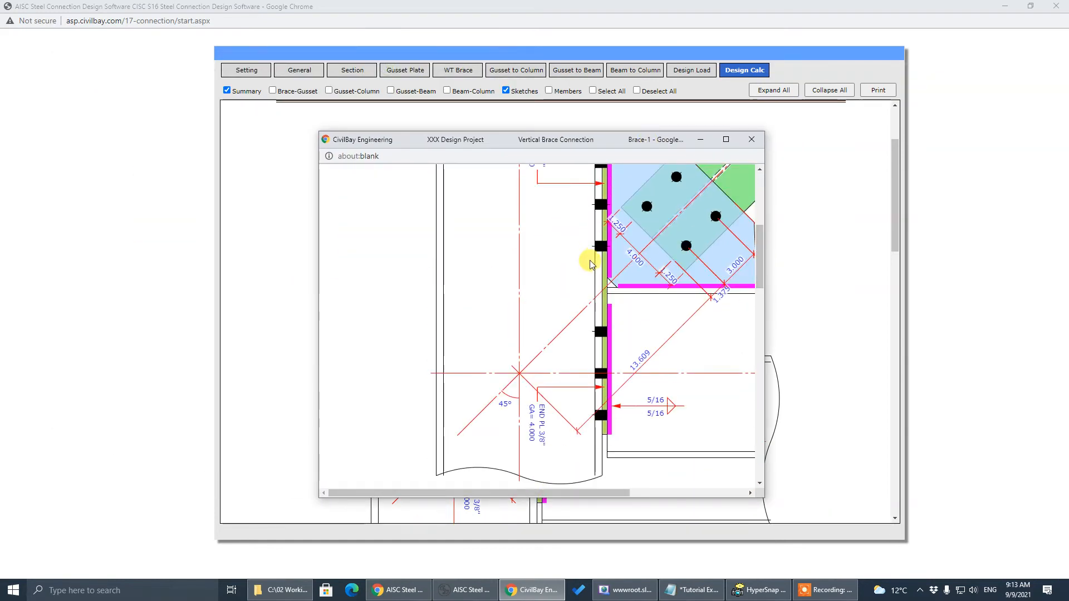
mouse_move(542, 493)
left_mouse_down()
mouse_move(653, 495)
mouse_move(627, 485)
left_mouse_up()
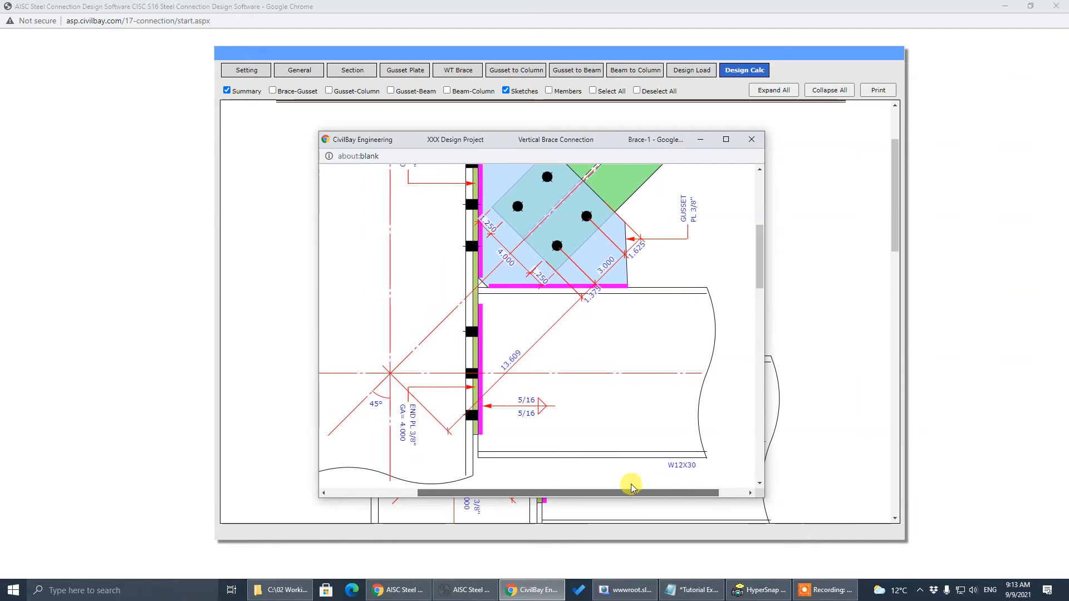
scroll(621, 436, "up", 1)
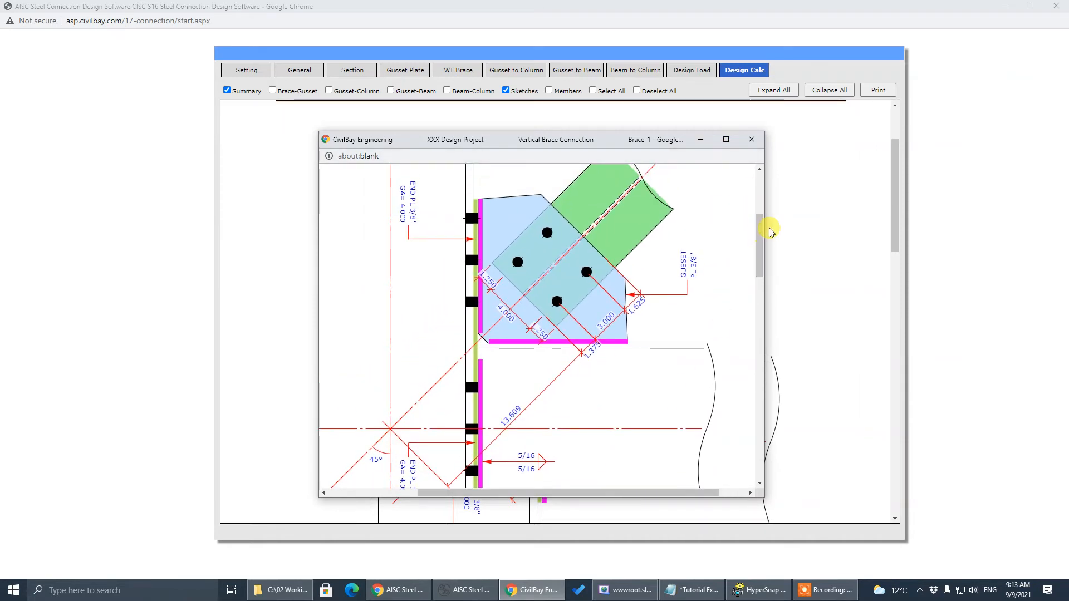
mouse_move(764, 226)
left_mouse_down()
mouse_move(961, 225)
mouse_move(950, 232)
mouse_move(954, 254)
left_mouse_up()
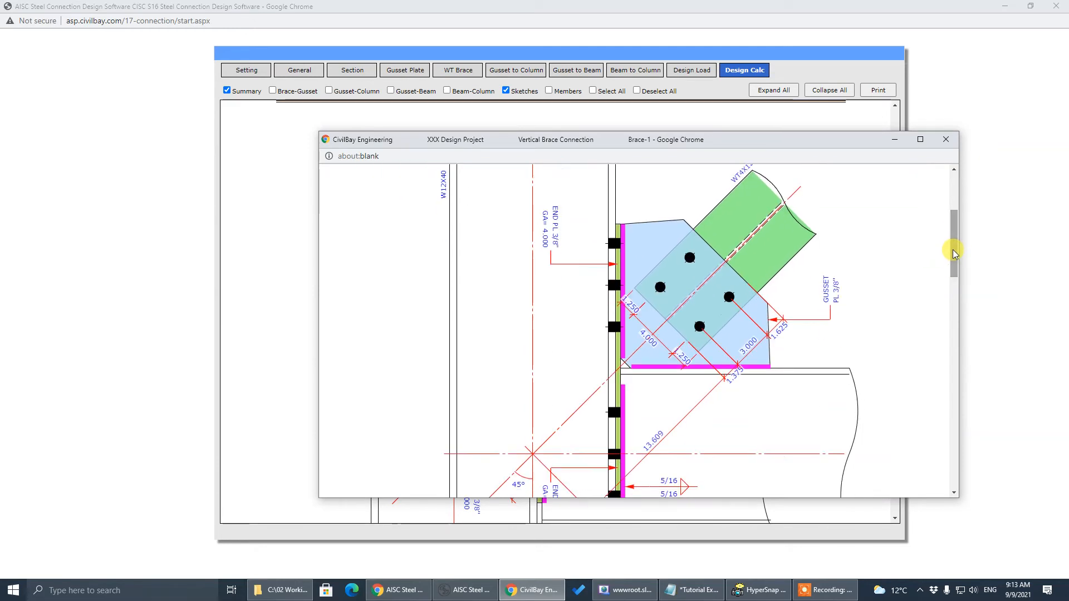
left_click(945, 139)
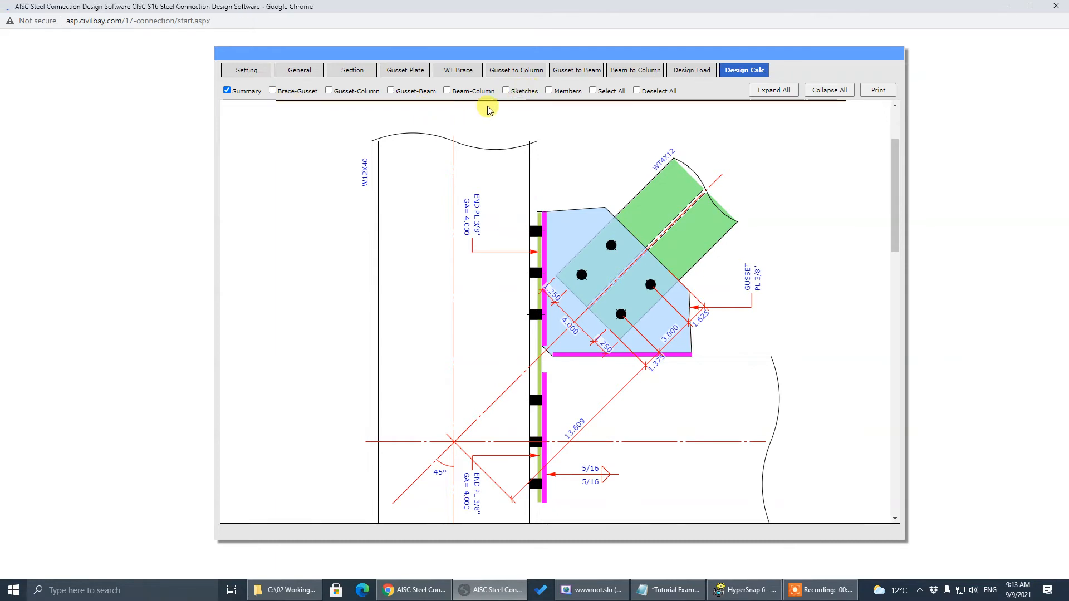
Show the Brace-Gusset and Gusset-Column check results in Design Calc
left_click(283, 92)
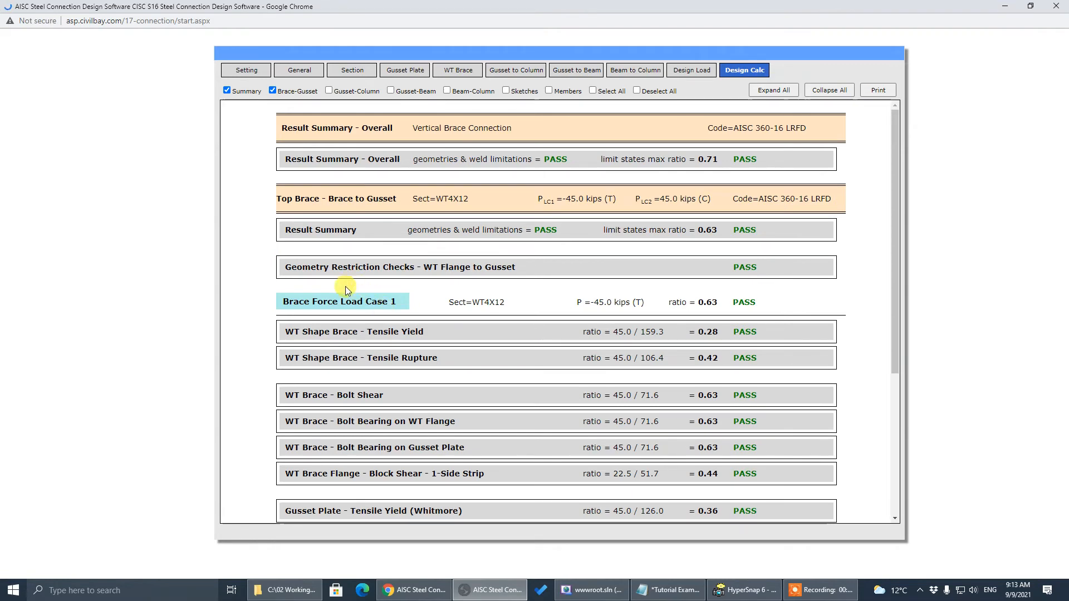
scroll(304, 306, "down", 2)
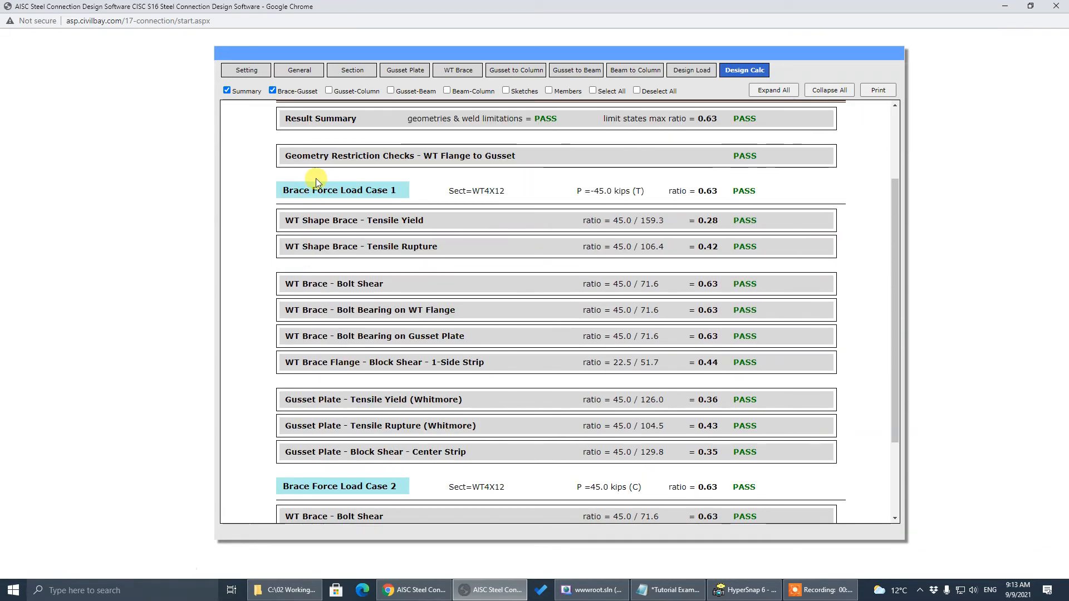
scroll(317, 179, "up", 2)
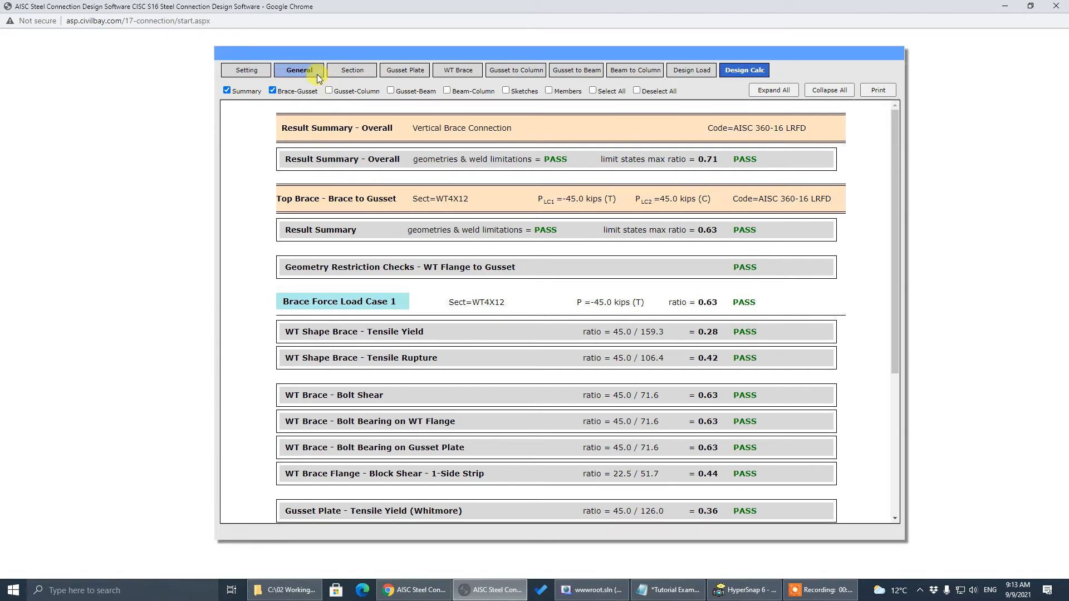
left_click(338, 93)
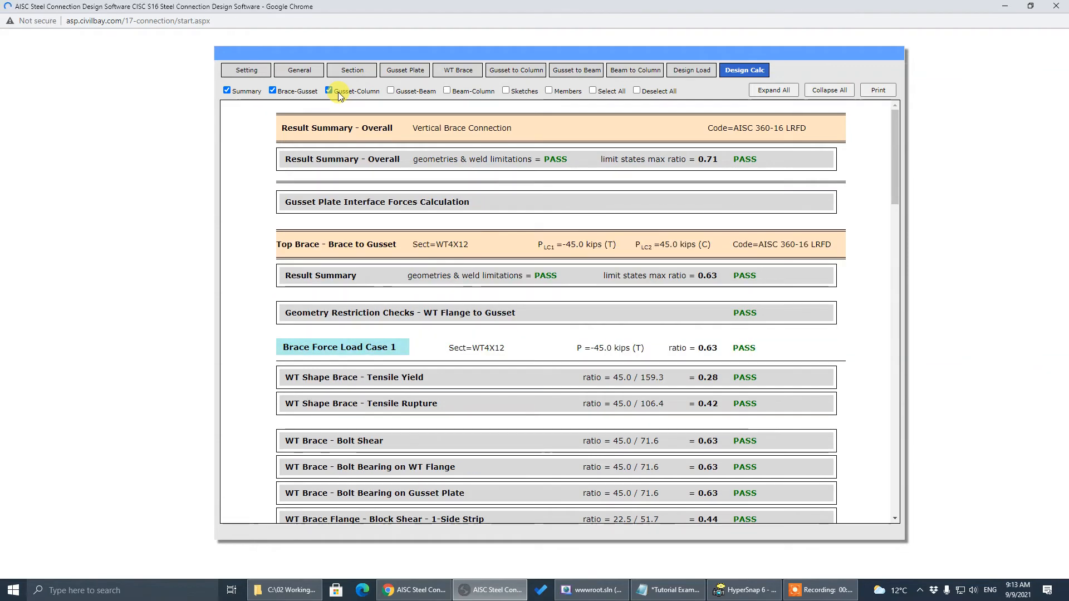
Add the Gusset-Beam, Beam-Column and sketch sections to the Design Calc results
left_click(306, 77)
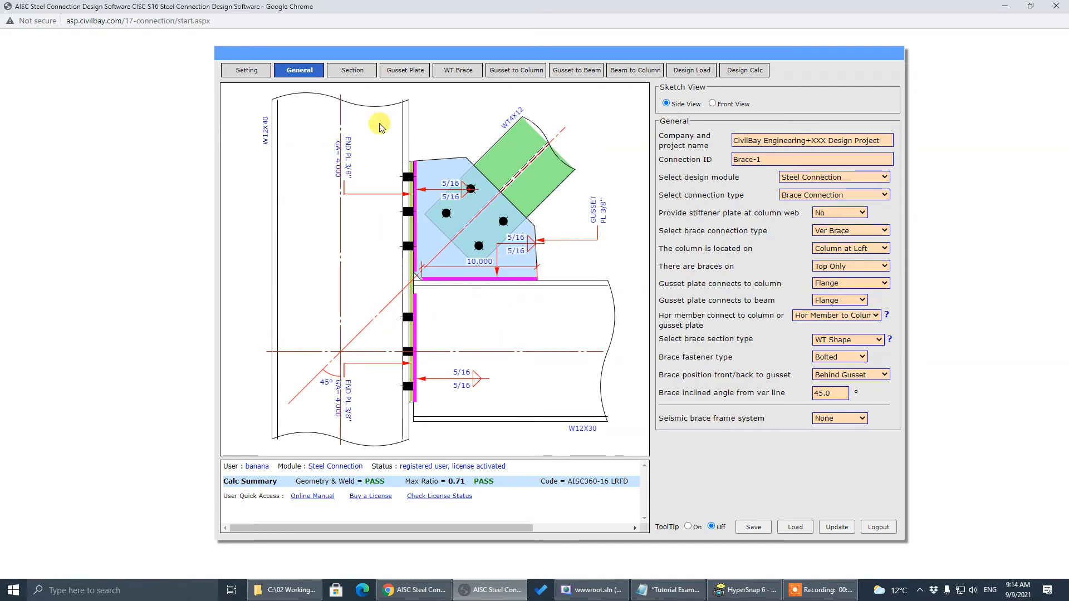
left_click(745, 71)
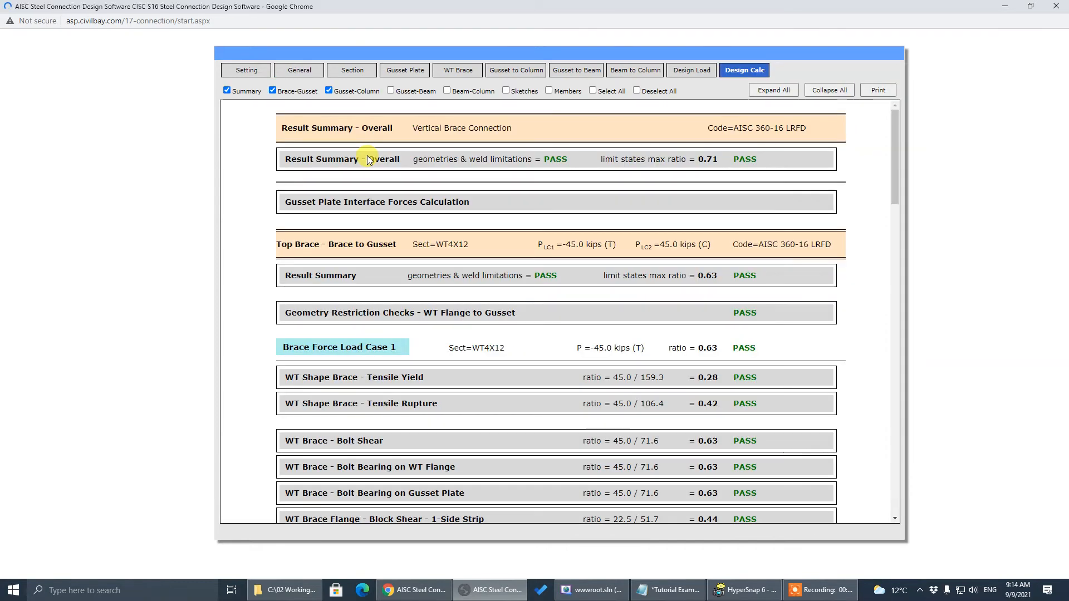
left_click(404, 94)
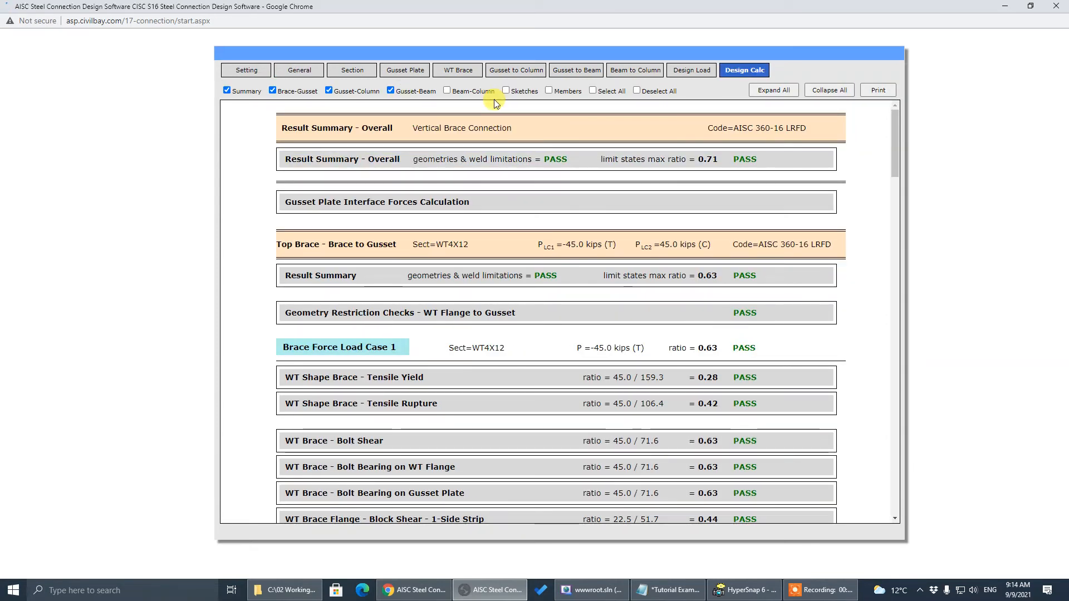
left_click(468, 94)
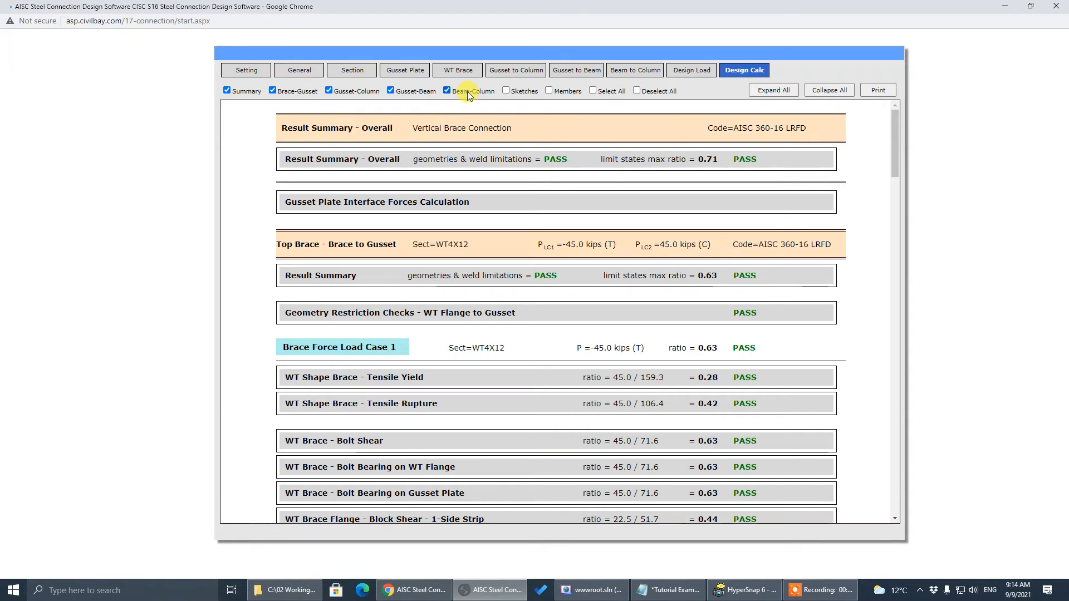
left_click(506, 91)
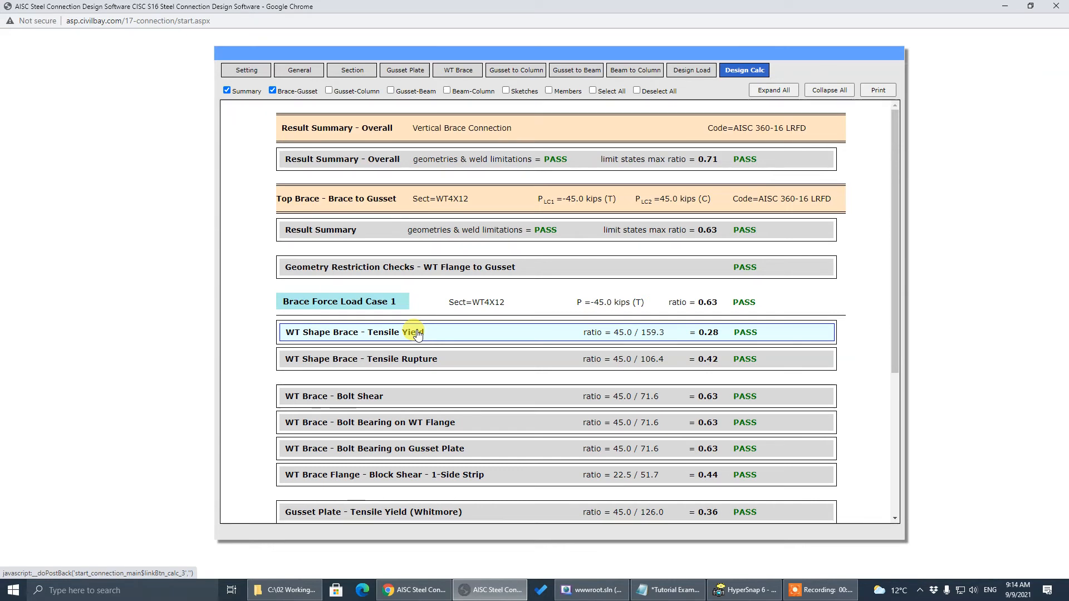
Toggle the Tensile Yield and geometry restriction details, and show per-connection ratios in the overall summary
left_click(418, 333)
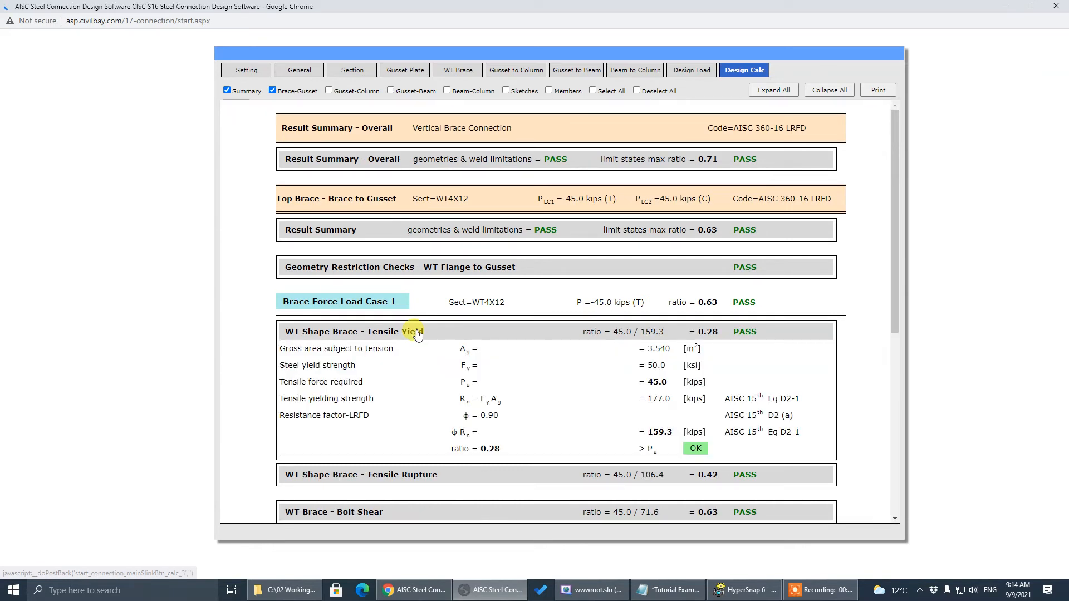
left_click(417, 333)
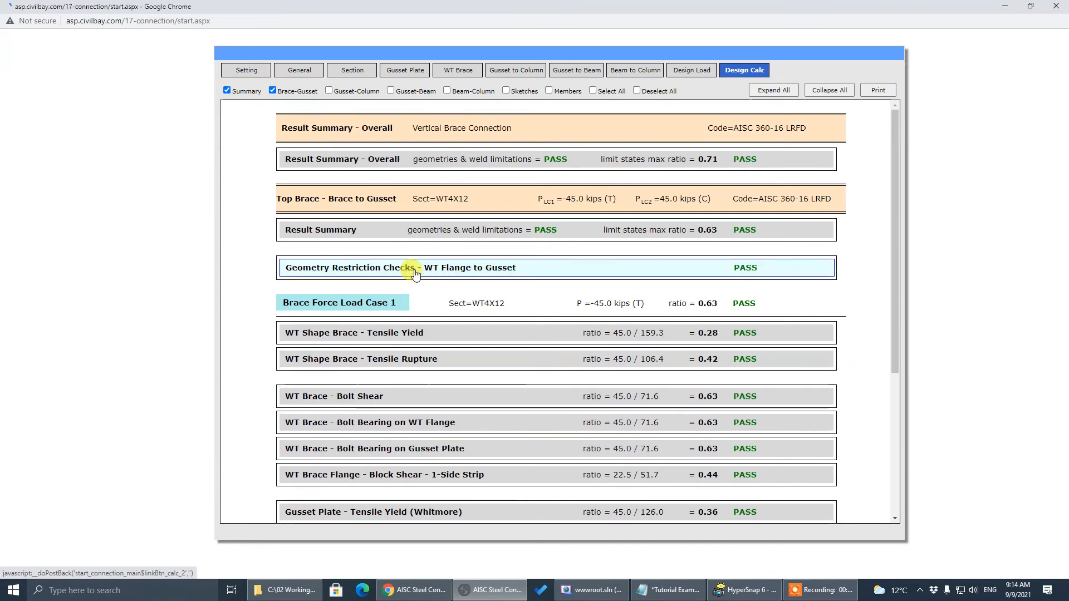
left_click(415, 272)
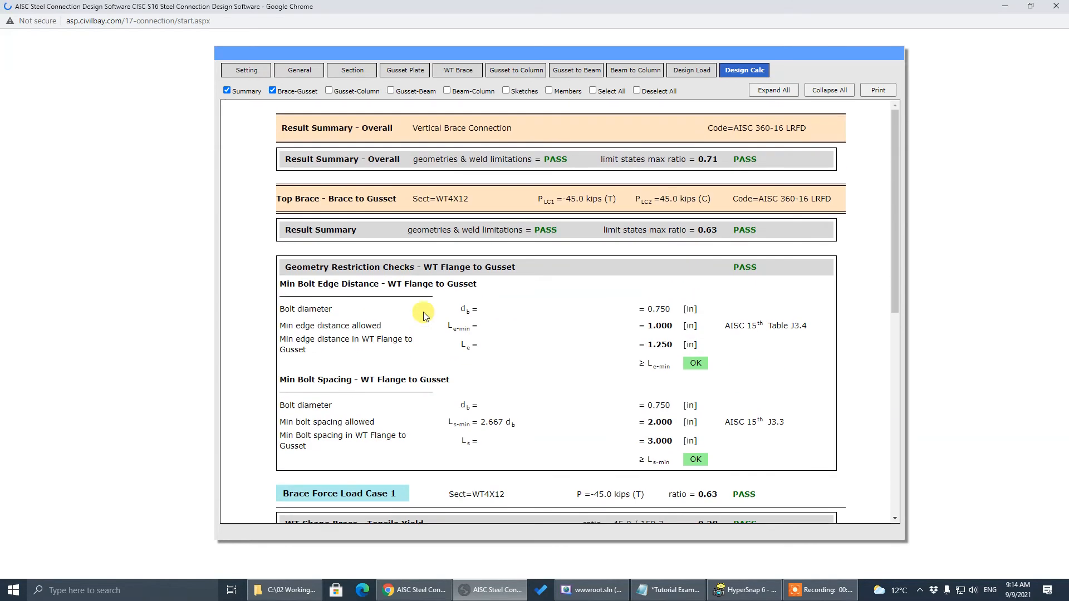
left_click(426, 270)
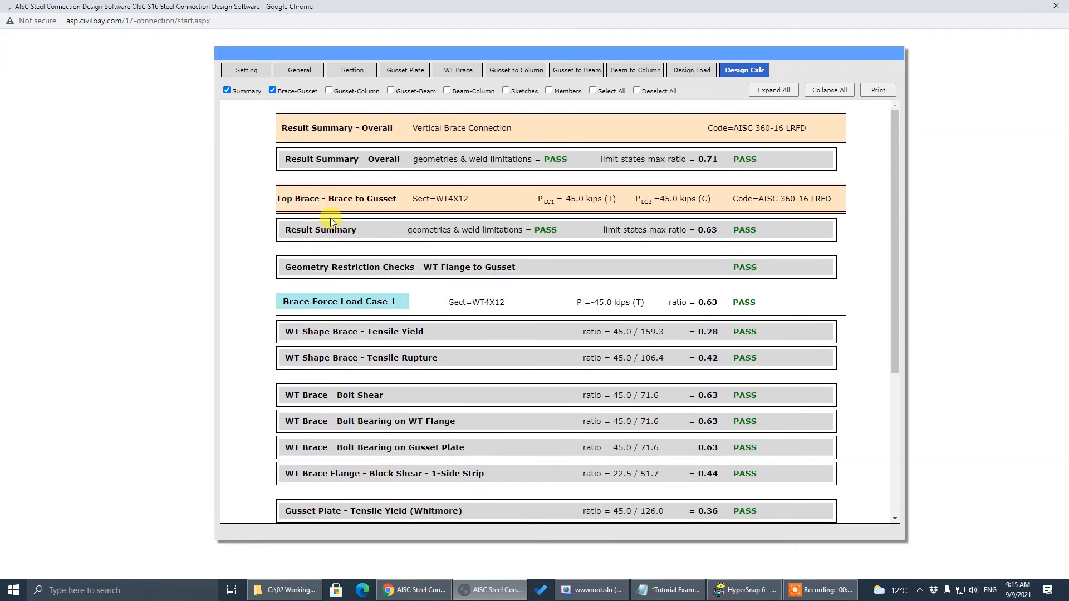
left_click(370, 162)
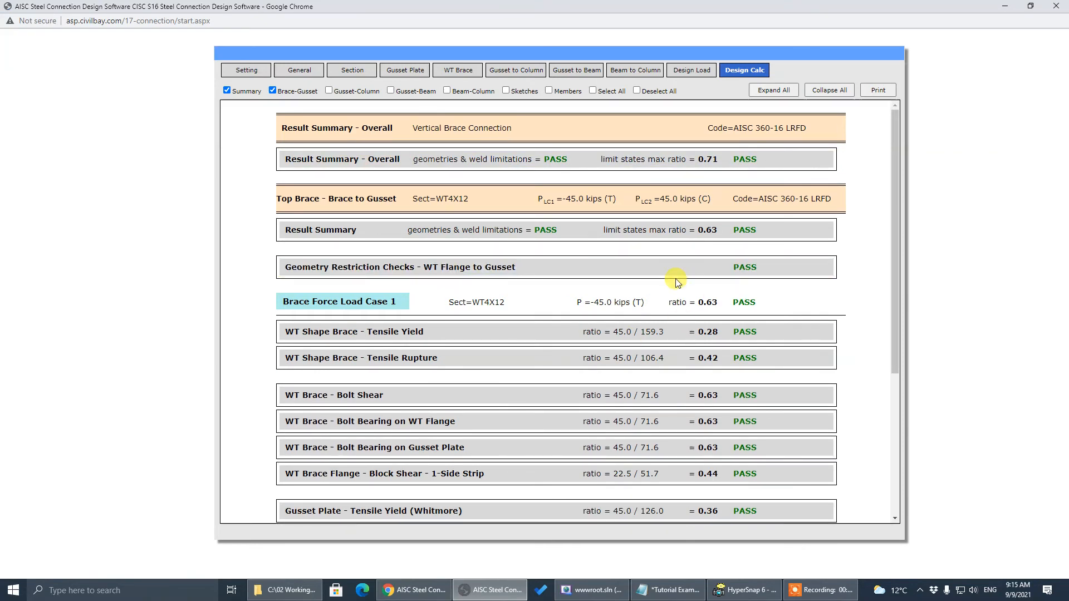
Expand all calculation sections and scroll through the checks, e.g. WT tensile yield ratio 0.28 OK
left_click(761, 92)
scroll(897, 178, "down", 4)
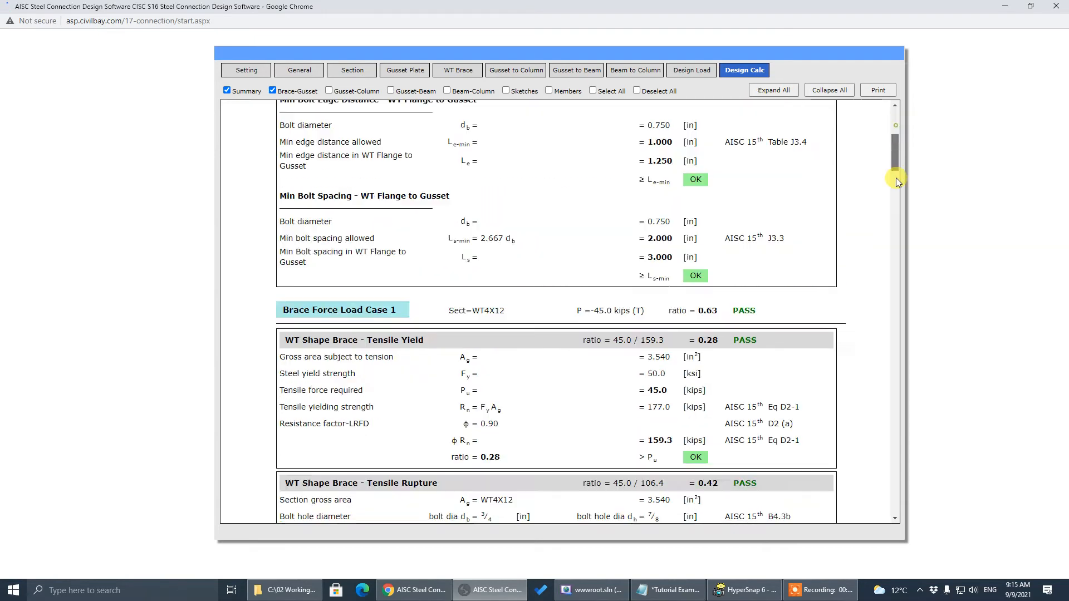
left_click_drag(897, 178, 898, 108)
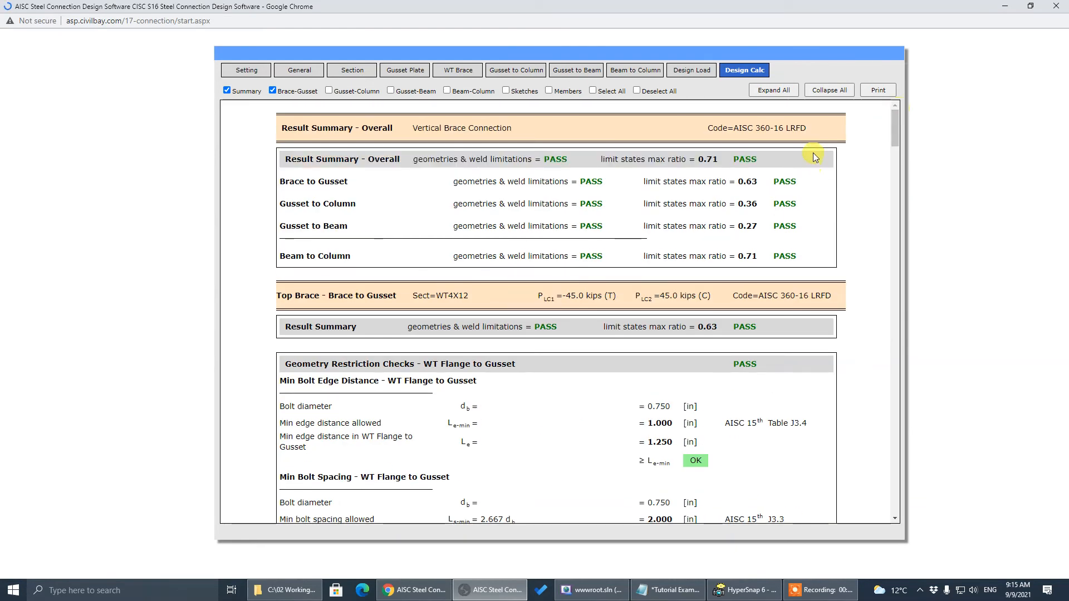
Collapse all sections, include connection sketches, and expand Overall summary and Gusset Plate Tensile Yield details
left_click(828, 92)
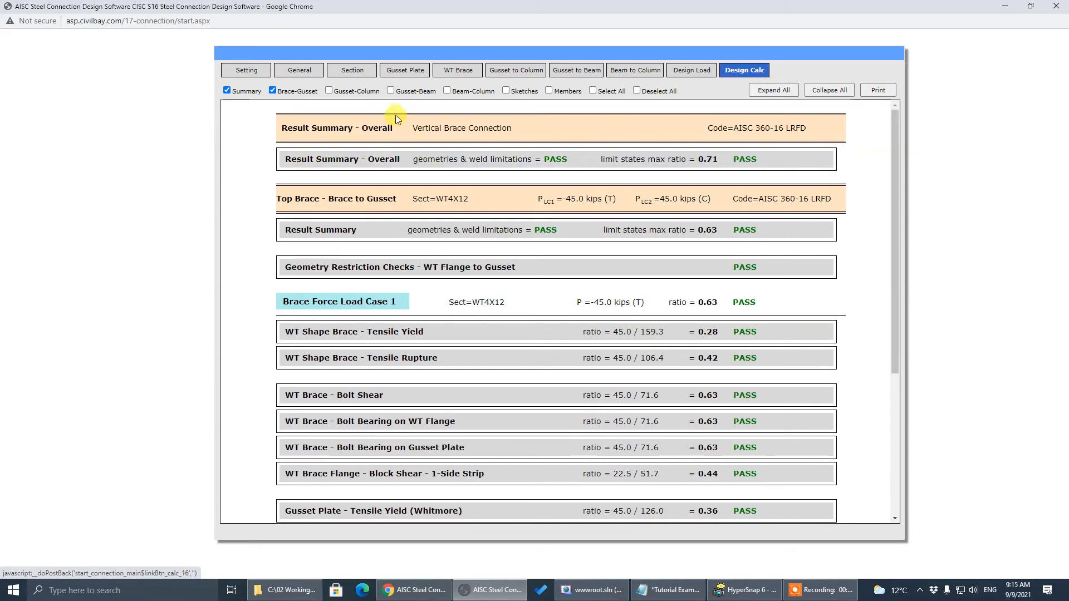
left_click(519, 95)
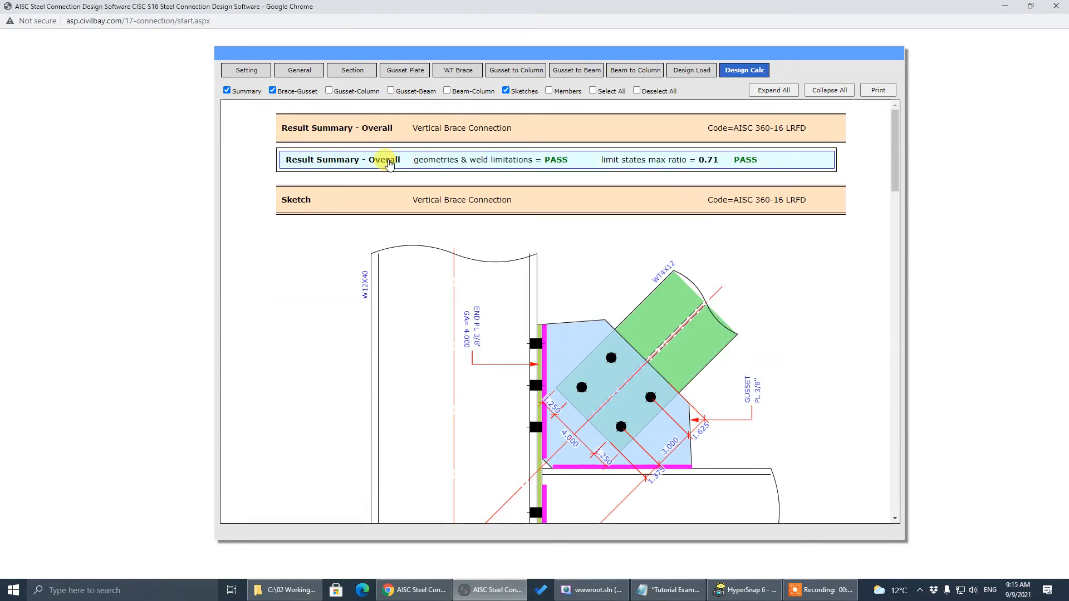
left_click(388, 162)
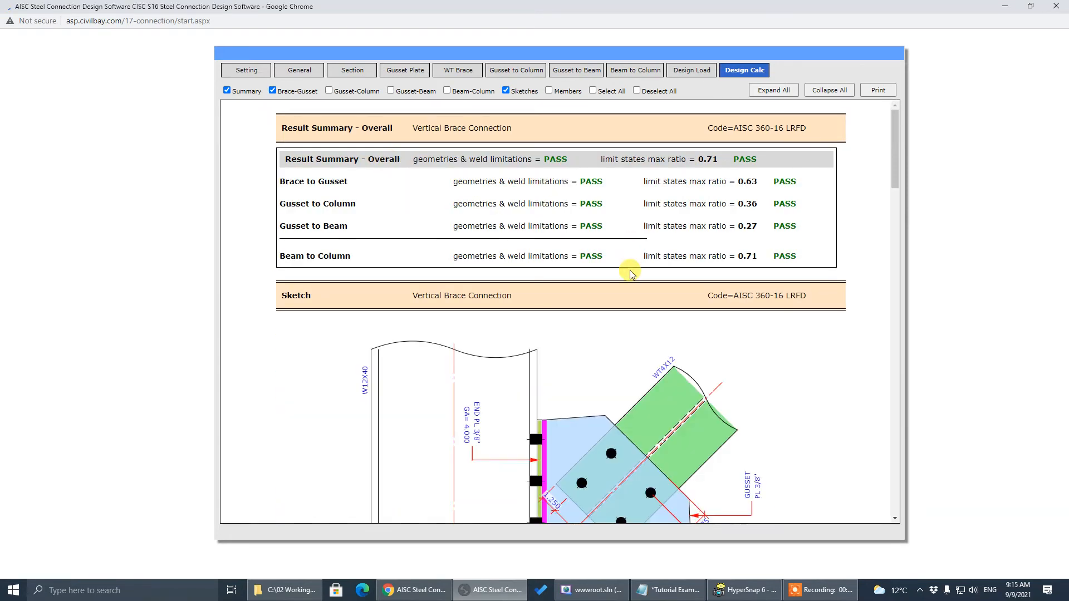
scroll(632, 273, "down", 20)
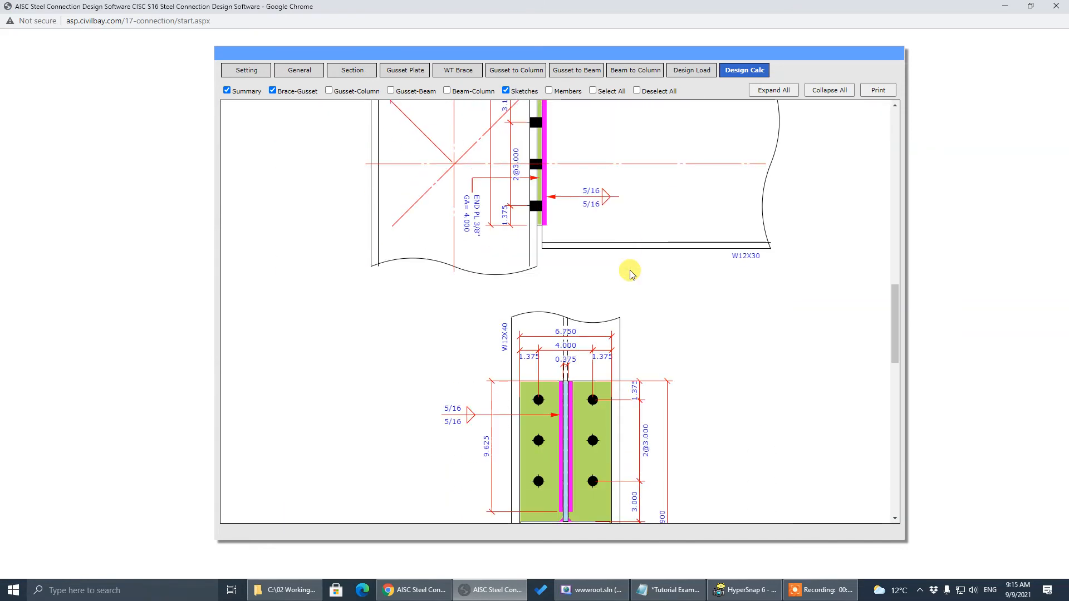
scroll(632, 273, "down", 4)
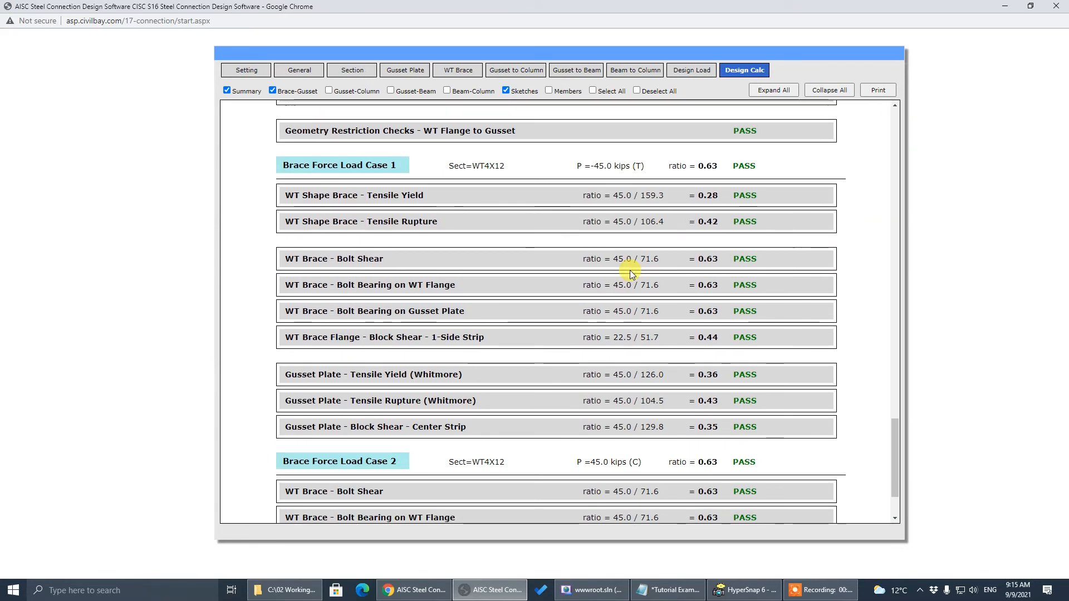
left_click(449, 378)
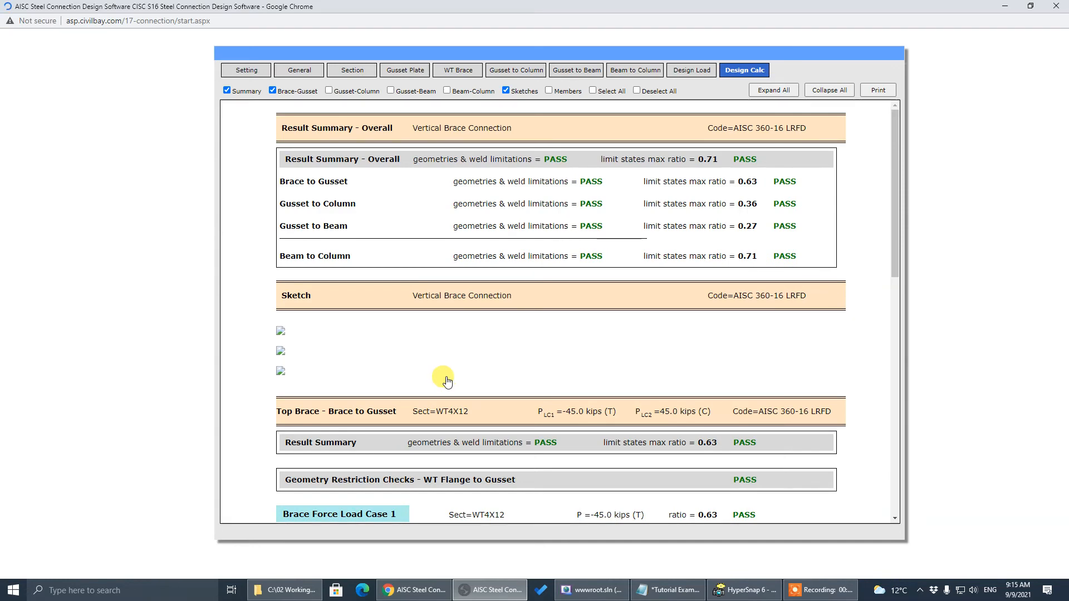
Review the brace-gusset sketch and 0.71 overall ratio, then open the calc report in a printable window
scroll(450, 374, "down", 5)
scroll(448, 374, "down", 5)
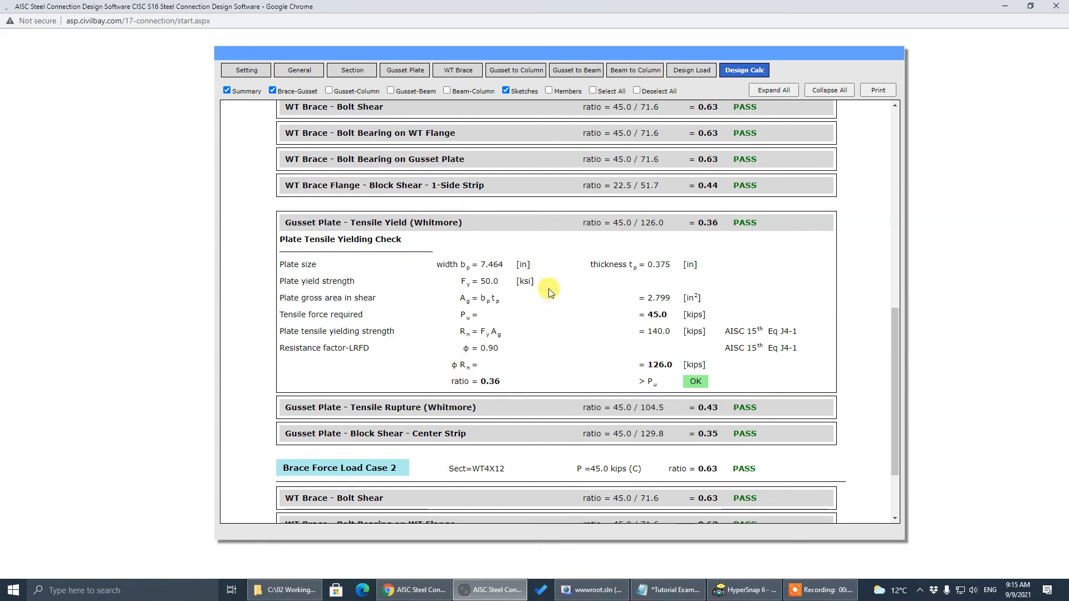
scroll(550, 292, "up", 4)
scroll(550, 292, "down", 3)
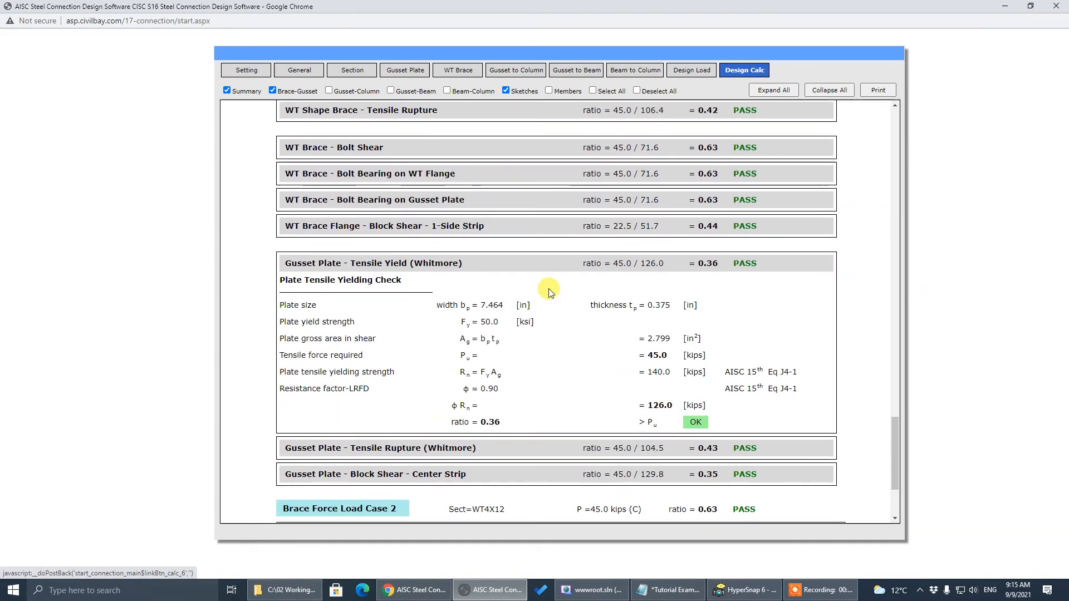
scroll(550, 292, "down", 2)
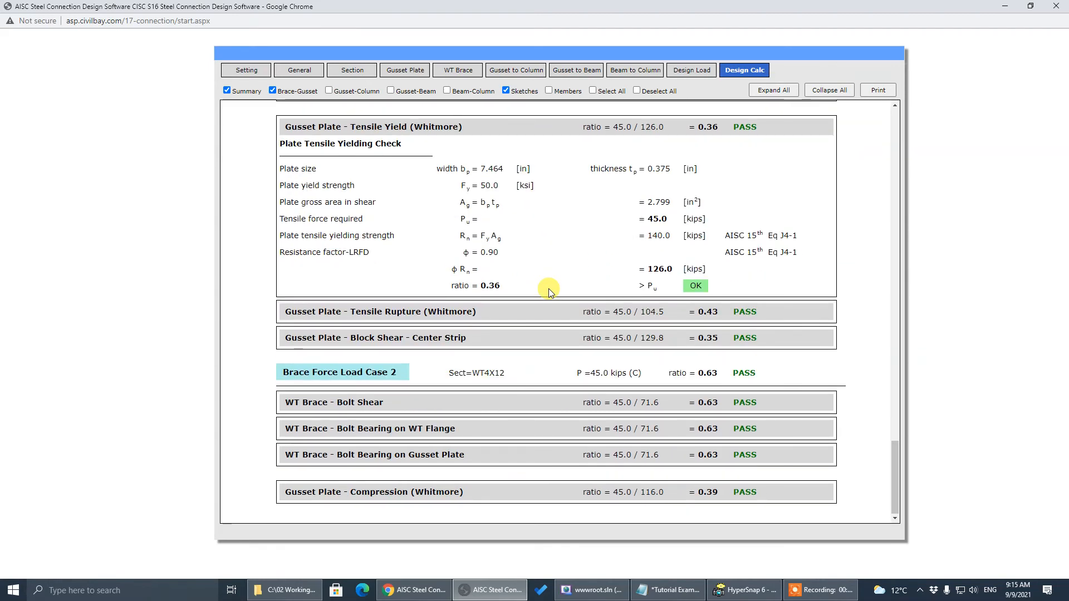
scroll(550, 288, "up", 20)
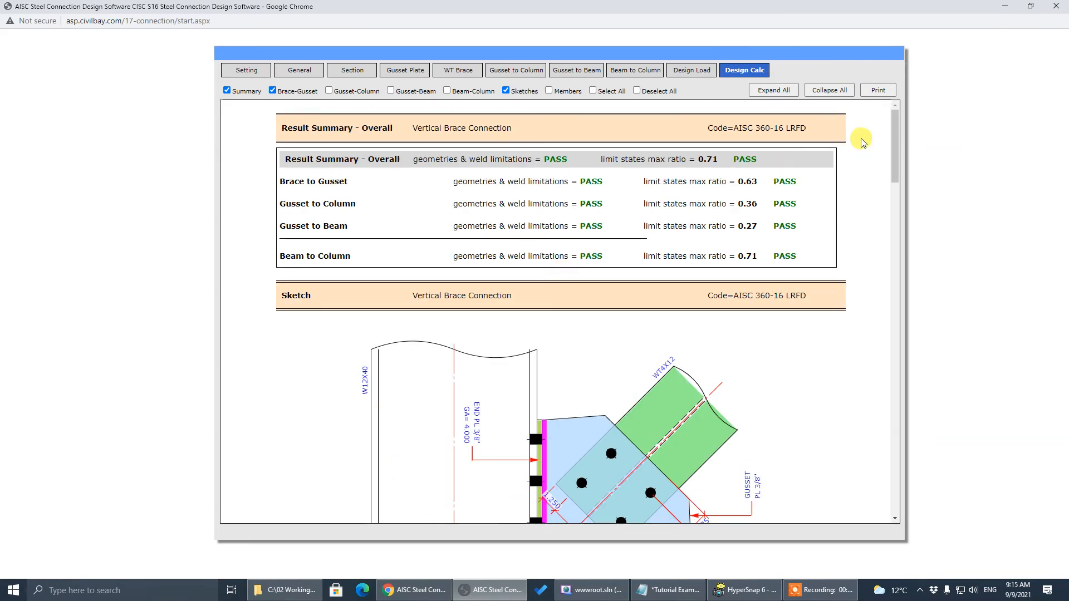
left_click(886, 92)
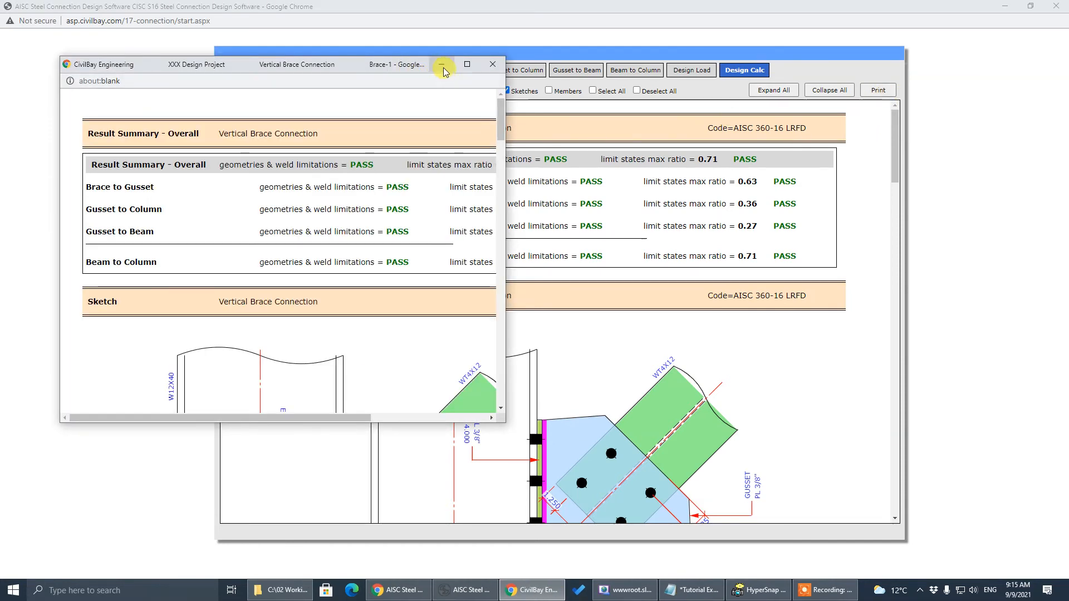
Maximize the calc report window and choose Print... from the page's right-click menu
left_click(578, 66)
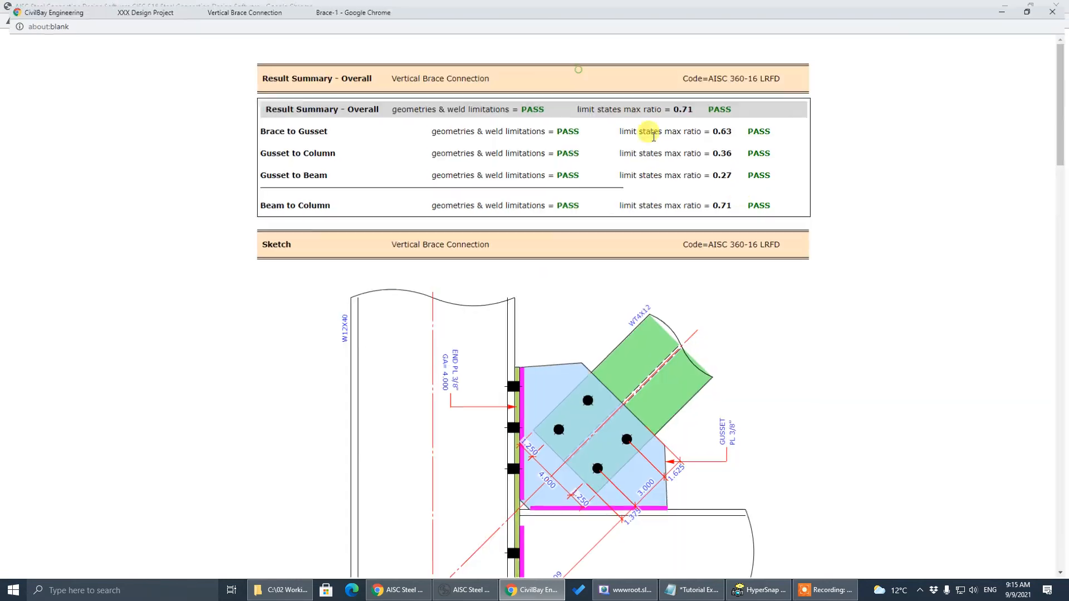
right_click(889, 171)
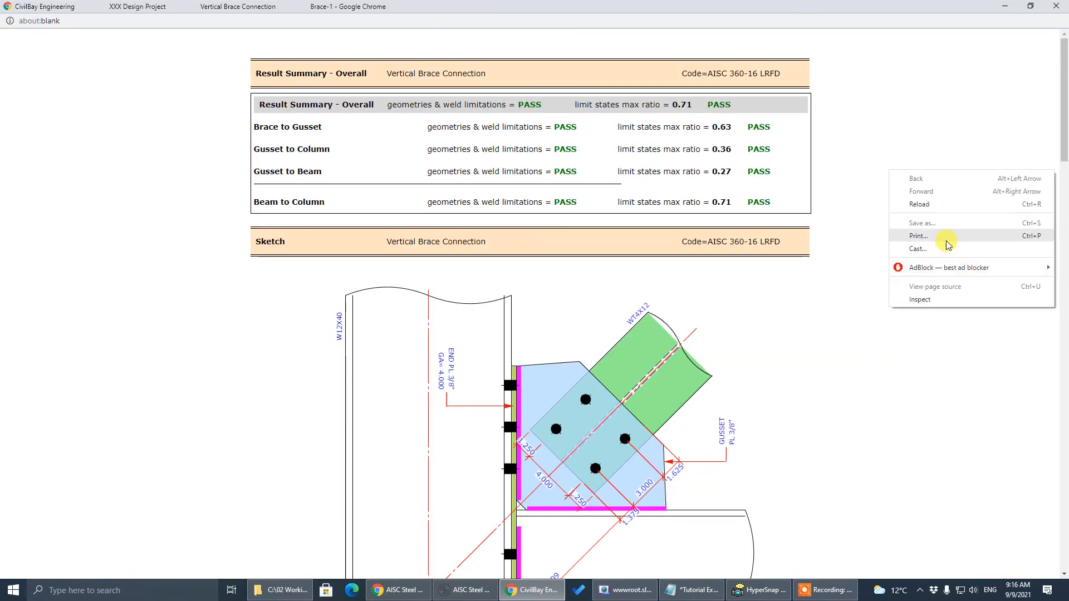
right_click(839, 123)
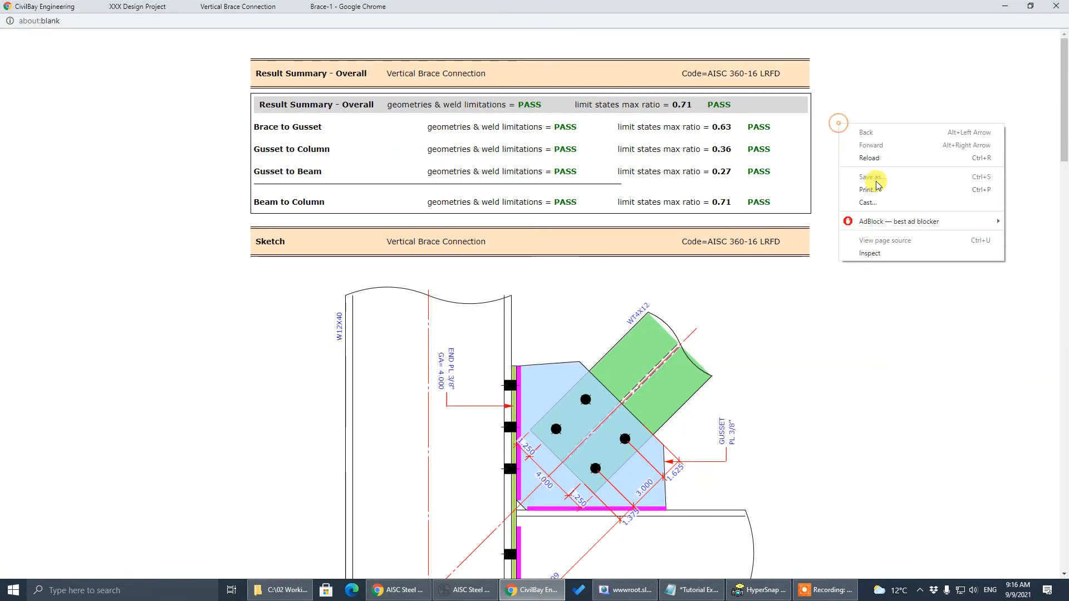
left_click(875, 190)
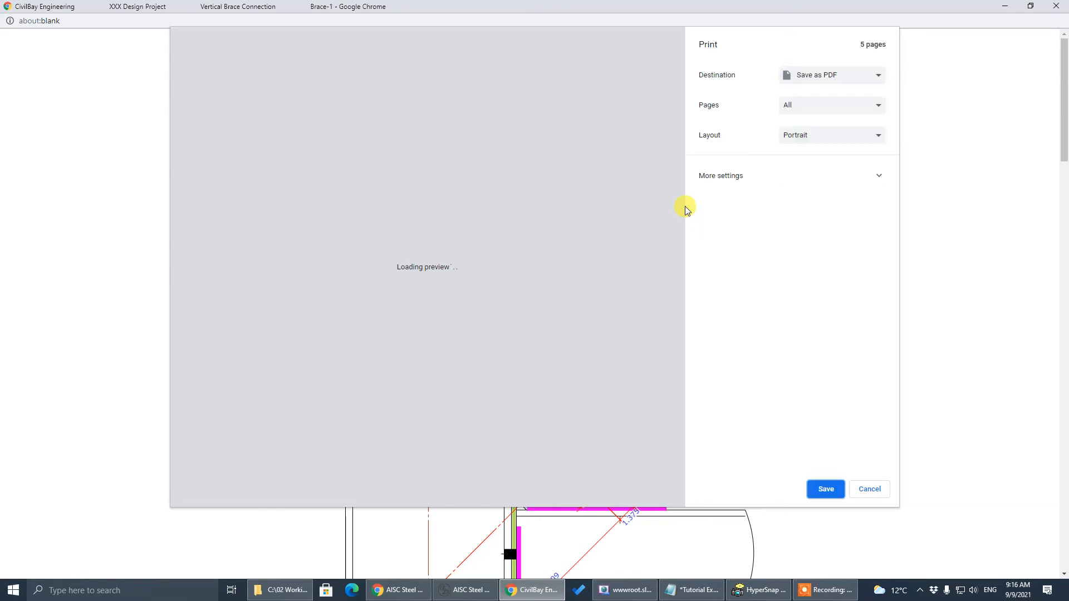
Enable Background graphics under More settings in the print dialog
left_click(729, 176)
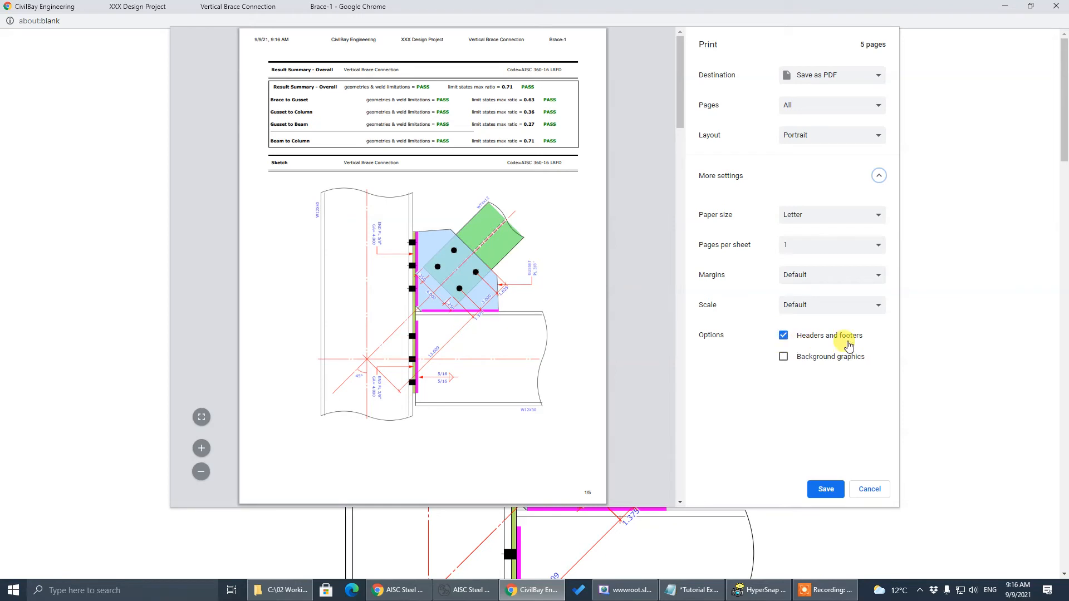
left_click(783, 357)
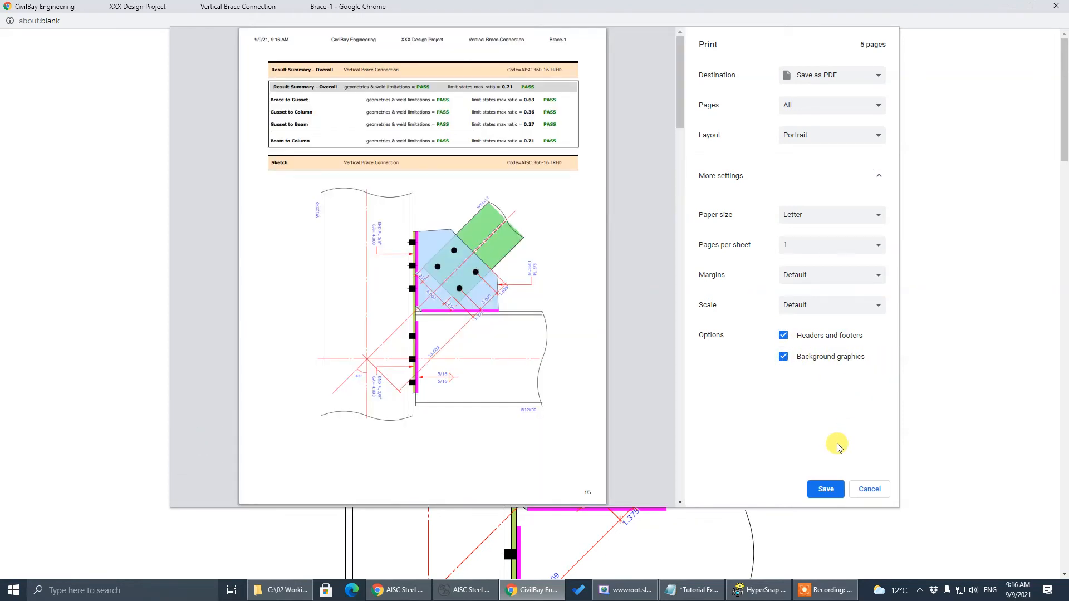
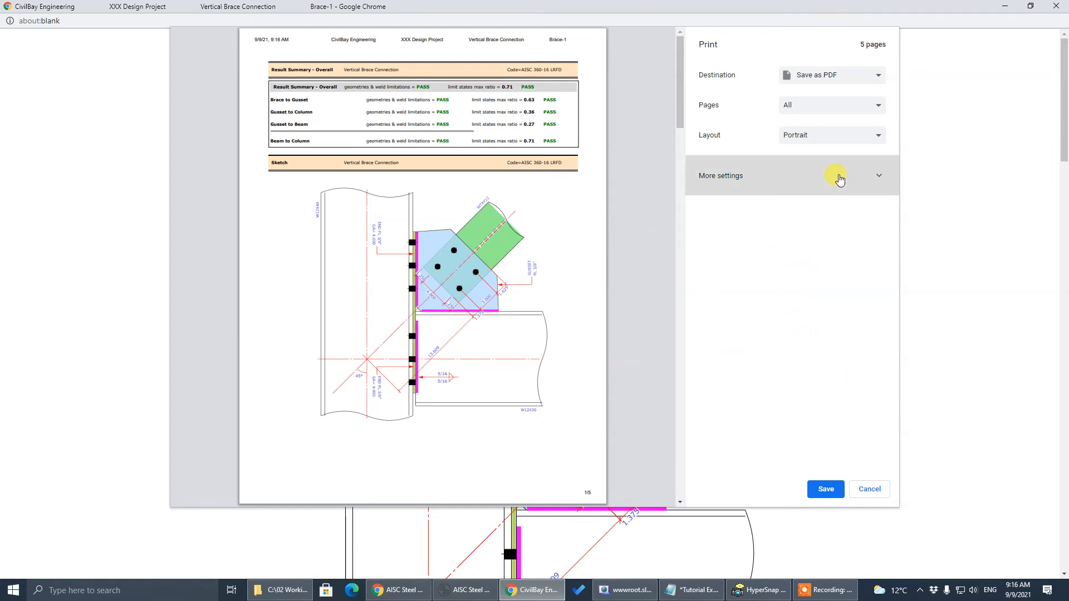
Keep Save as PDF as the destination, abandon the Save As dialog, then close the print preview and the report popup
left_click(822, 78)
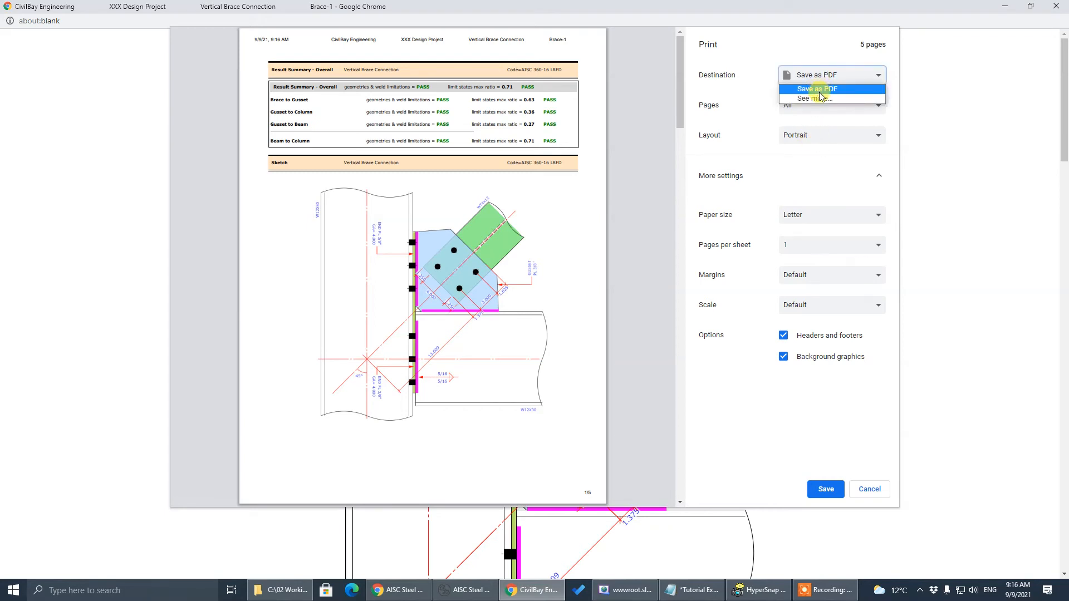
left_click(818, 89)
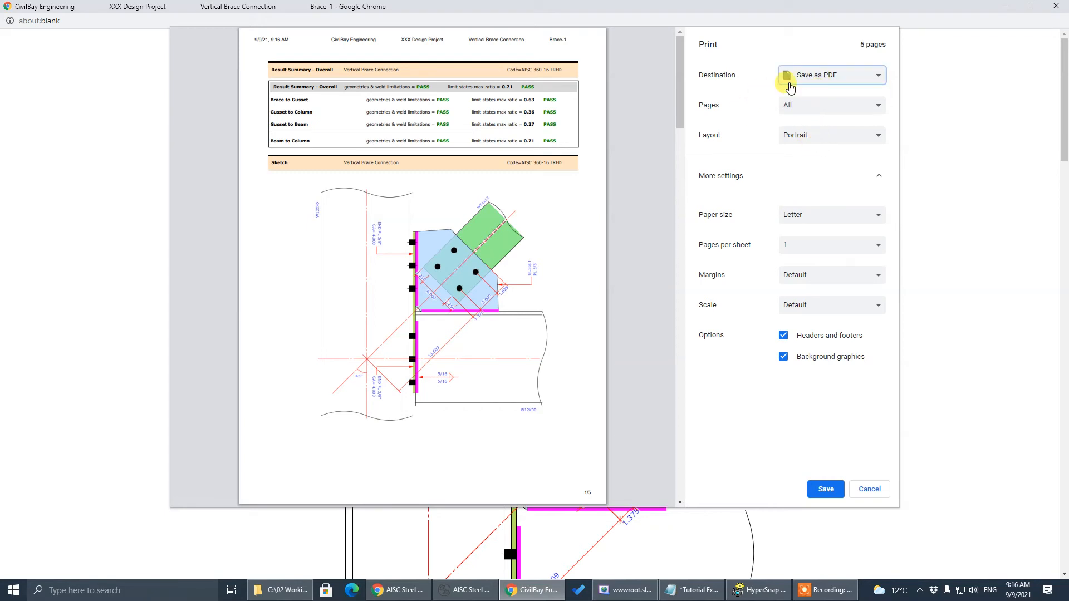
left_click(827, 490)
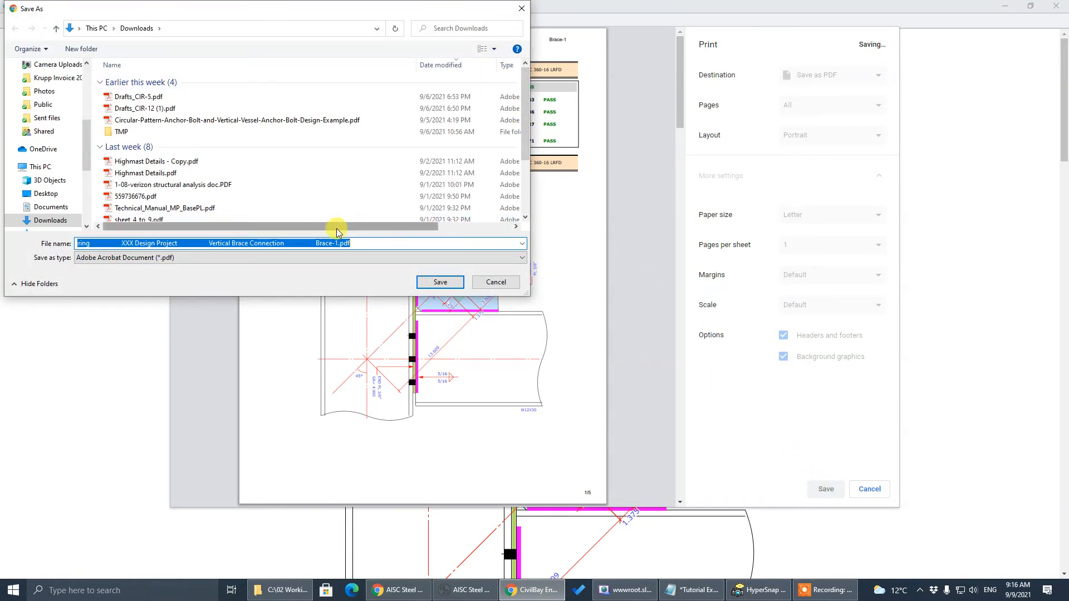
left_click(522, 8)
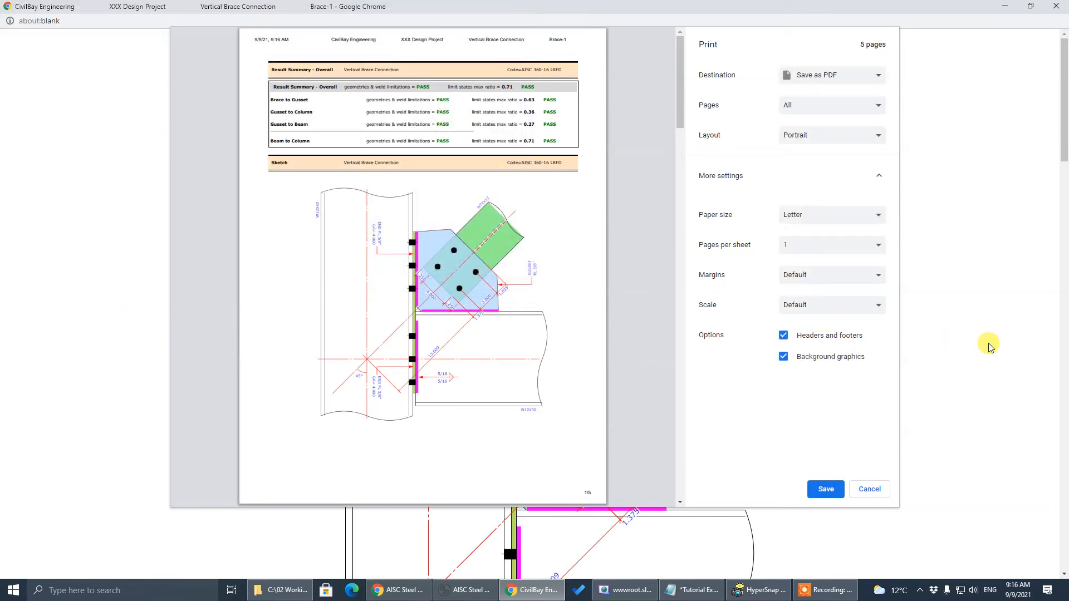
left_click(866, 489)
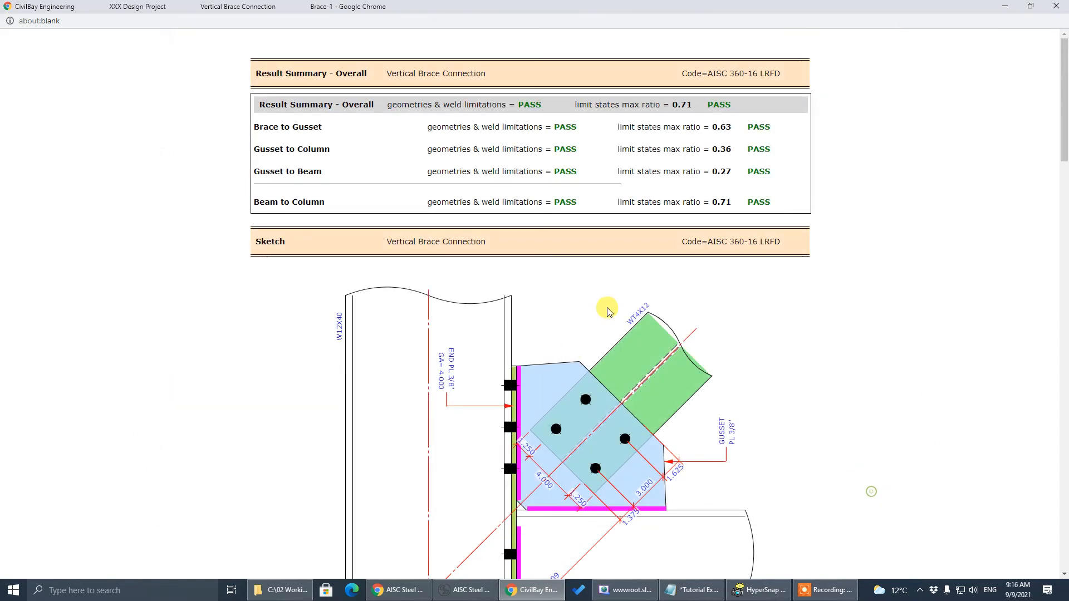
left_click(1056, 6)
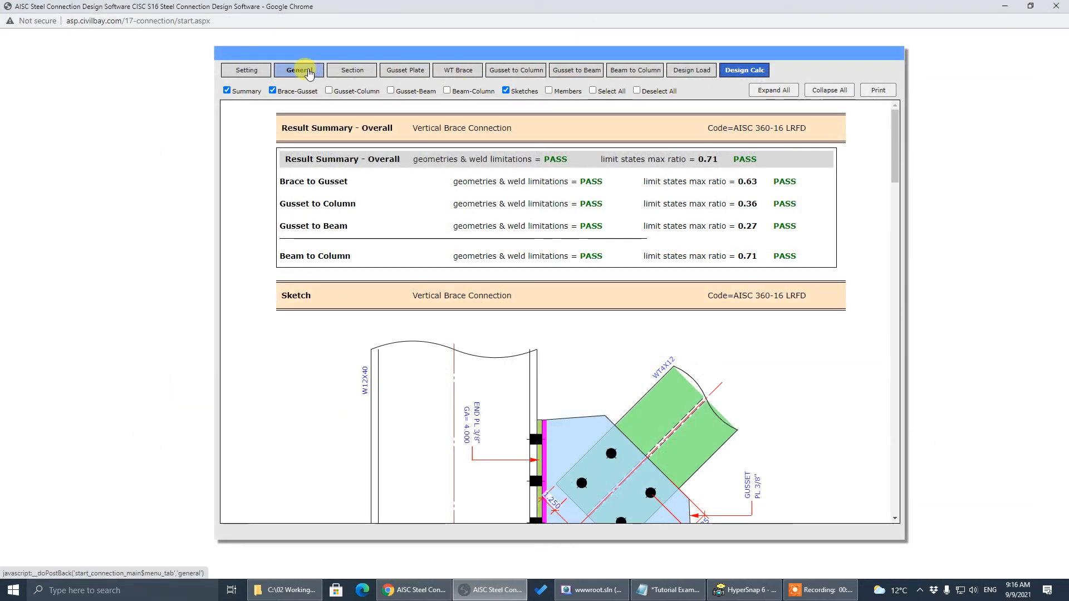
Go back to the General tab and launch the Online Manual from User Quick Access
left_click(309, 71)
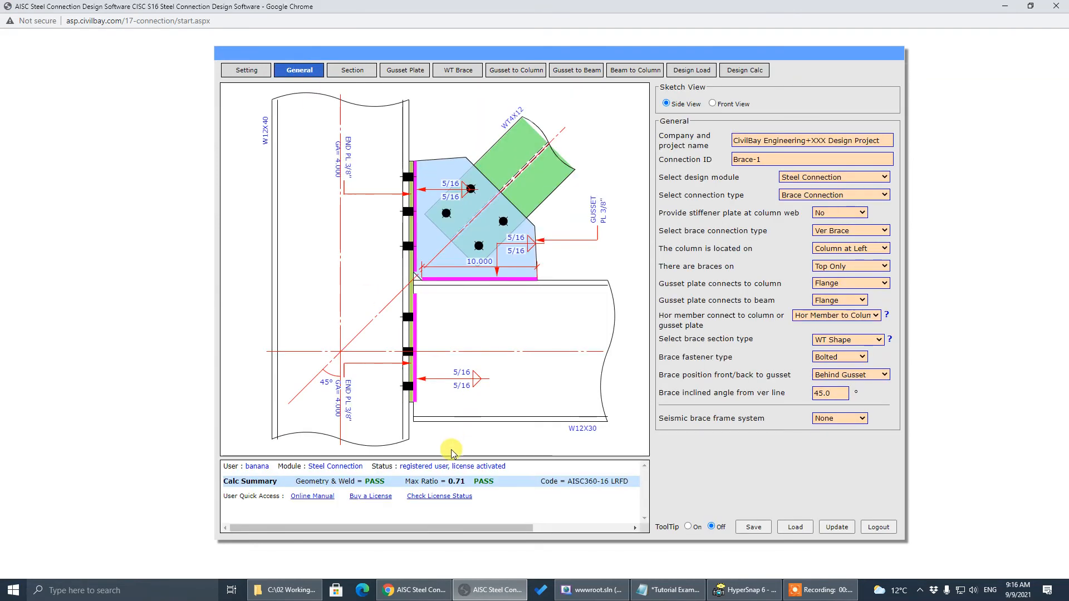
left_click(323, 497)
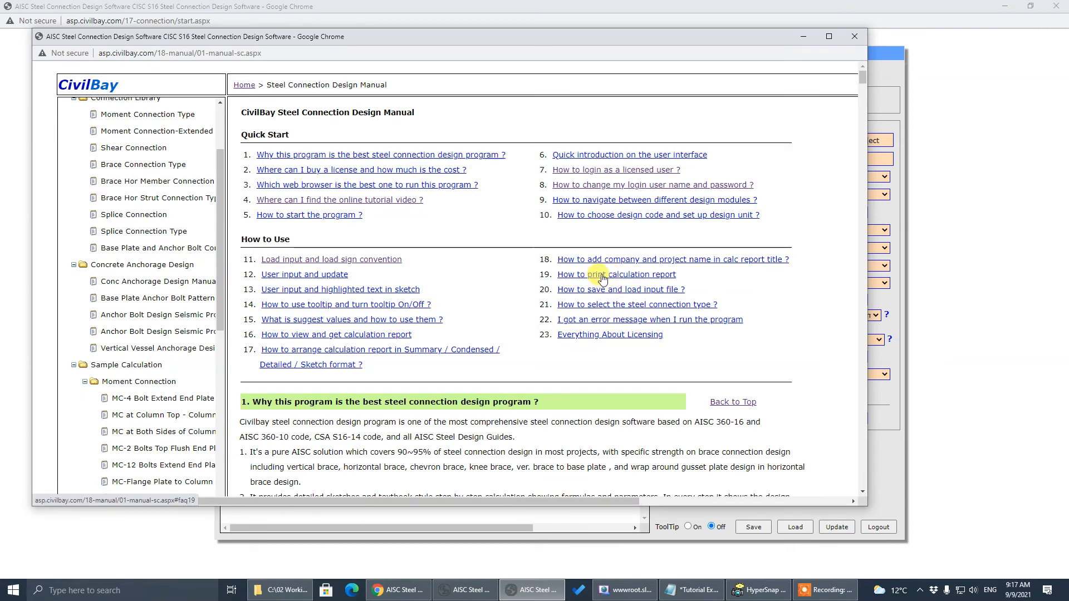
Read manual FAQs 19, 17 and 16 on printing, arranging and viewing the calc report
left_click(602, 279)
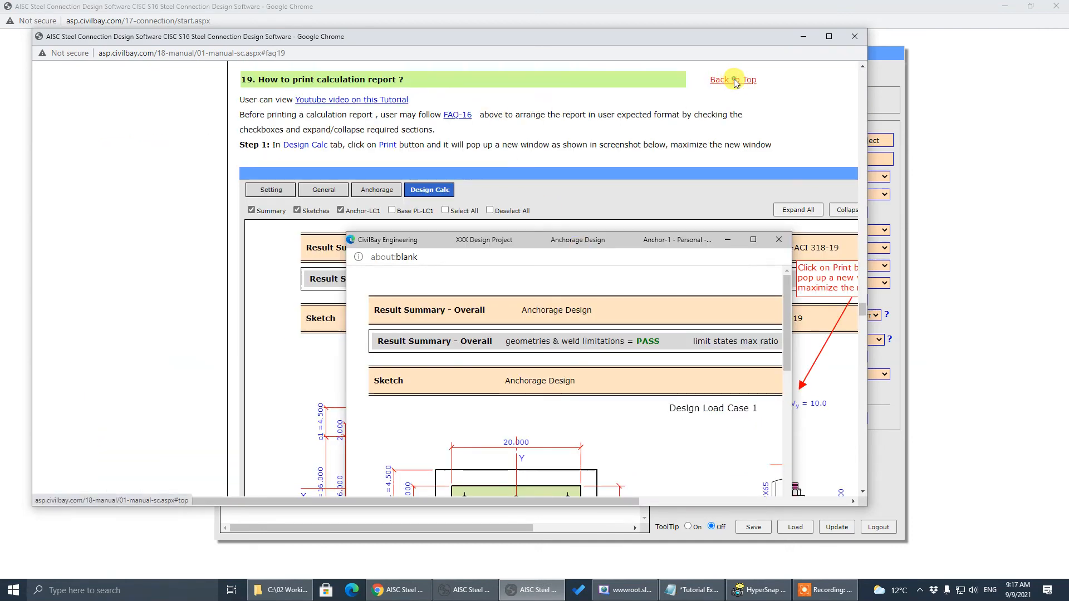
left_click(735, 81)
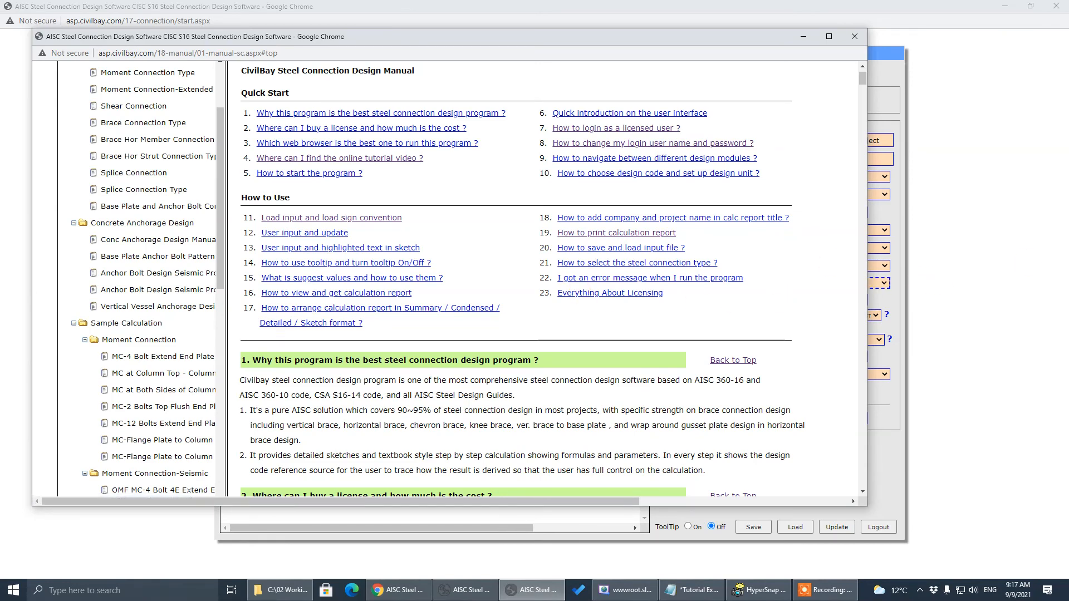
left_click(384, 315)
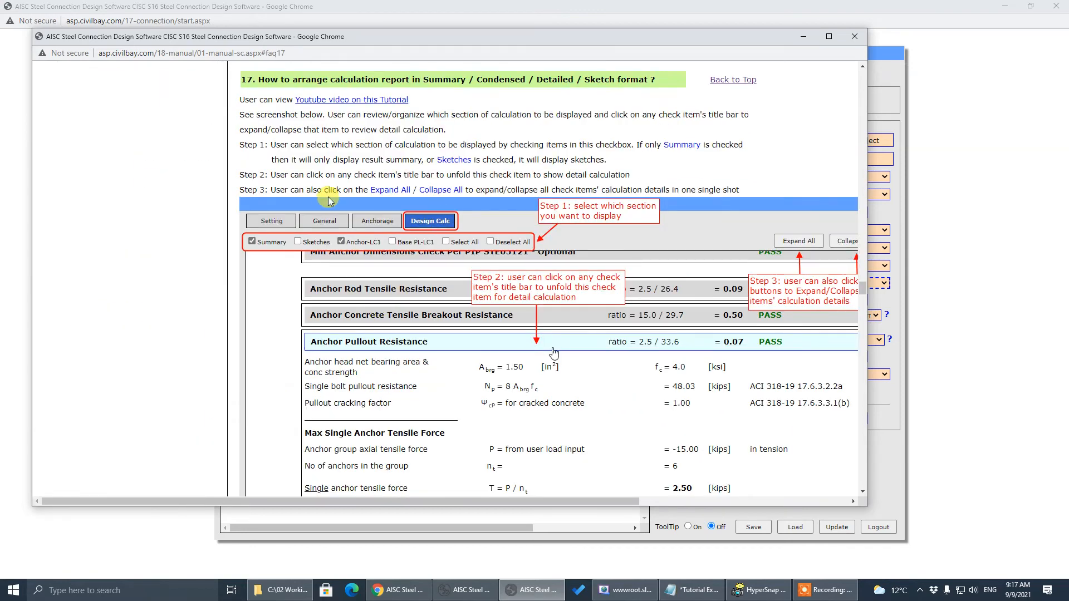
left_click(739, 82)
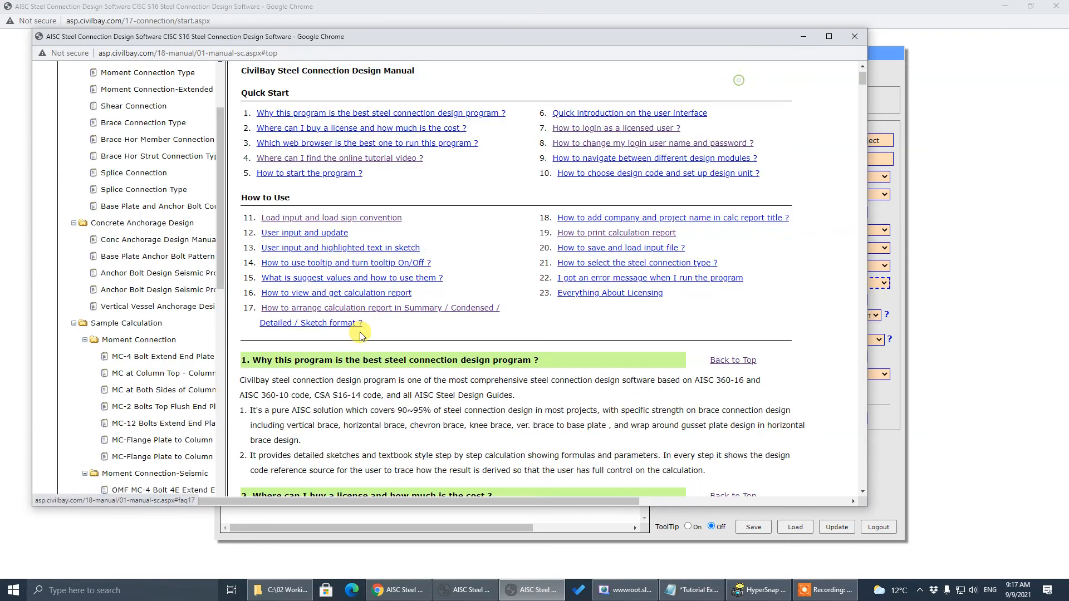
left_click(323, 294)
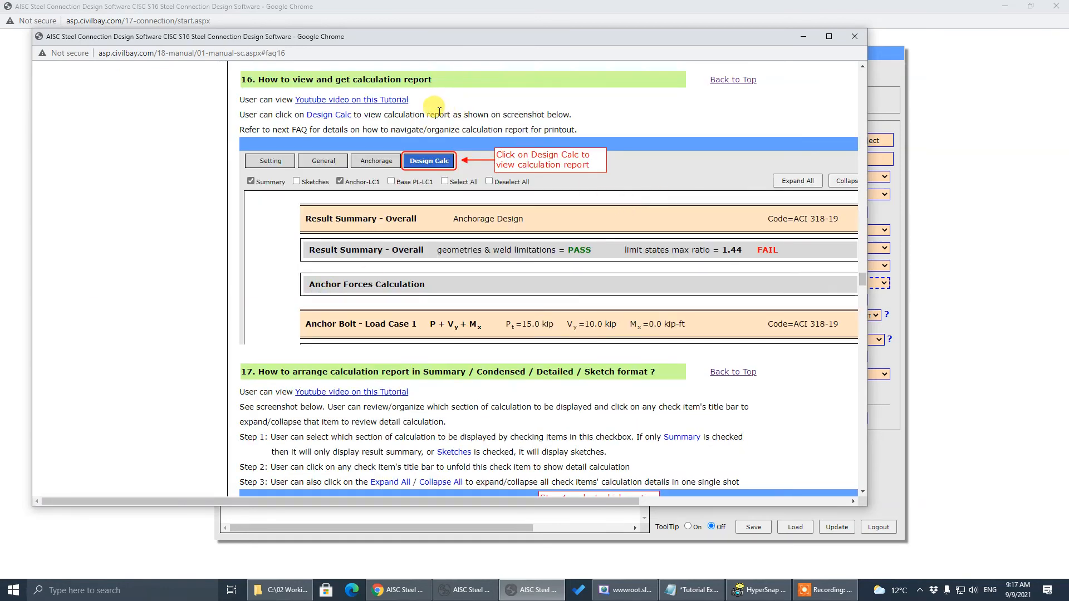
left_click(735, 80)
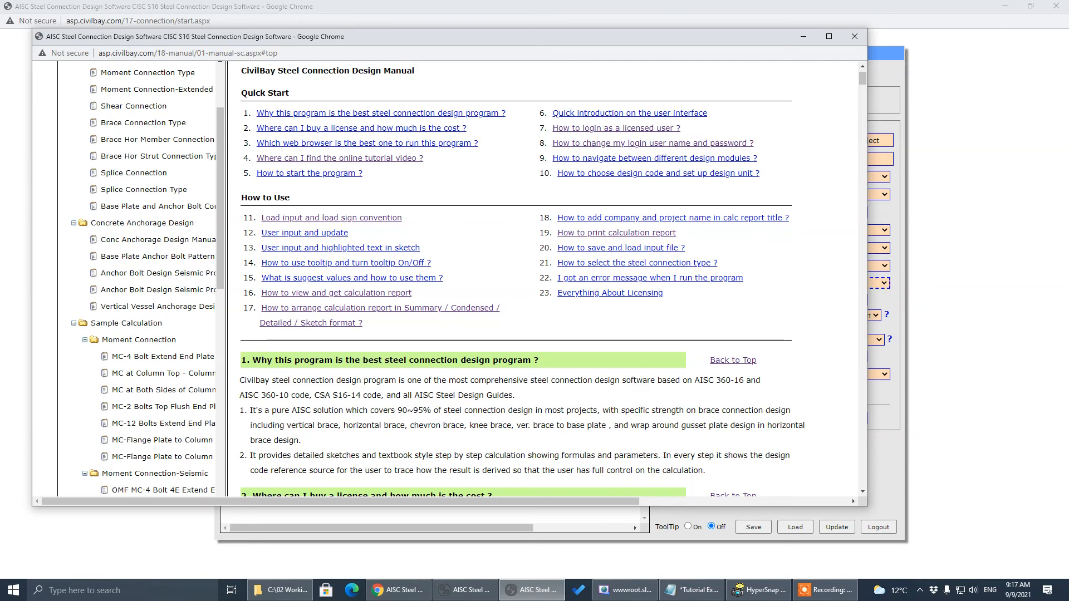
Revisit FAQ 17, read FAQ 18 on adding company and project names, then minimize the manual
key("alt+Tab")
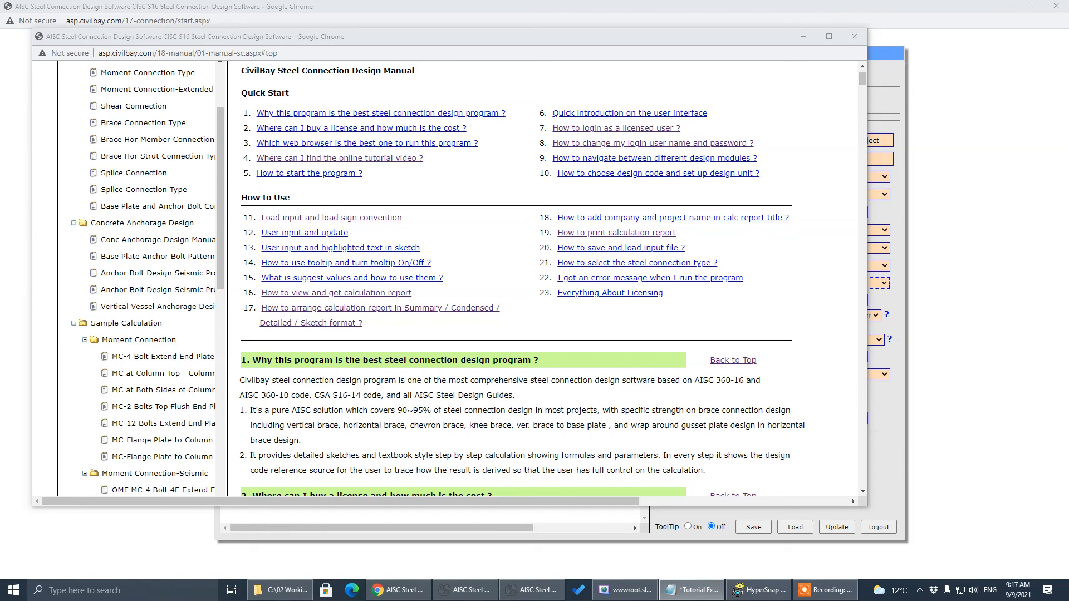
left_click(499, 309)
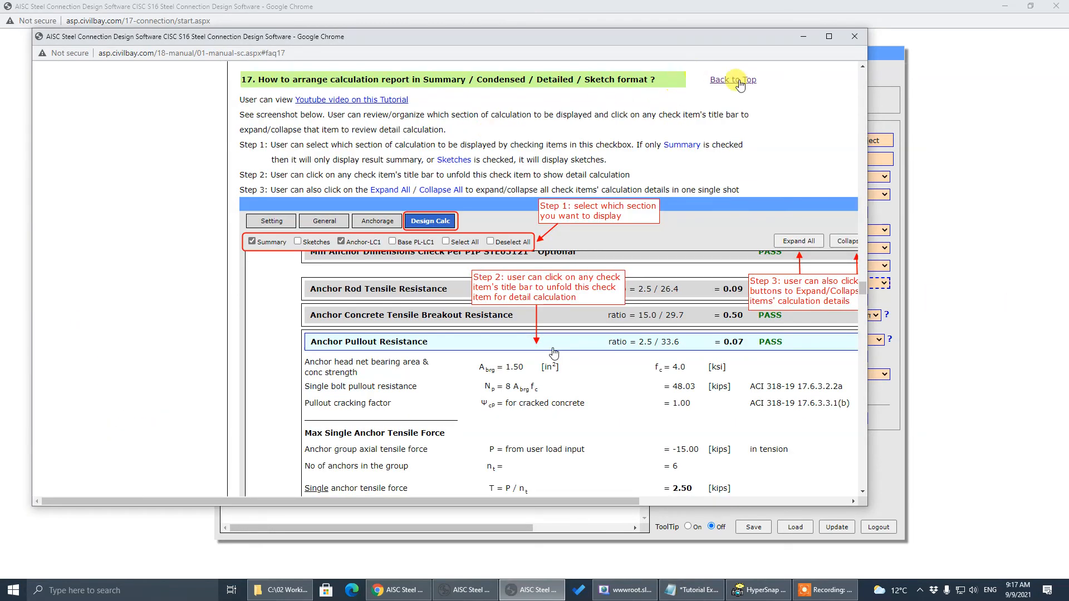
left_click(740, 82)
key("alt+Tab")
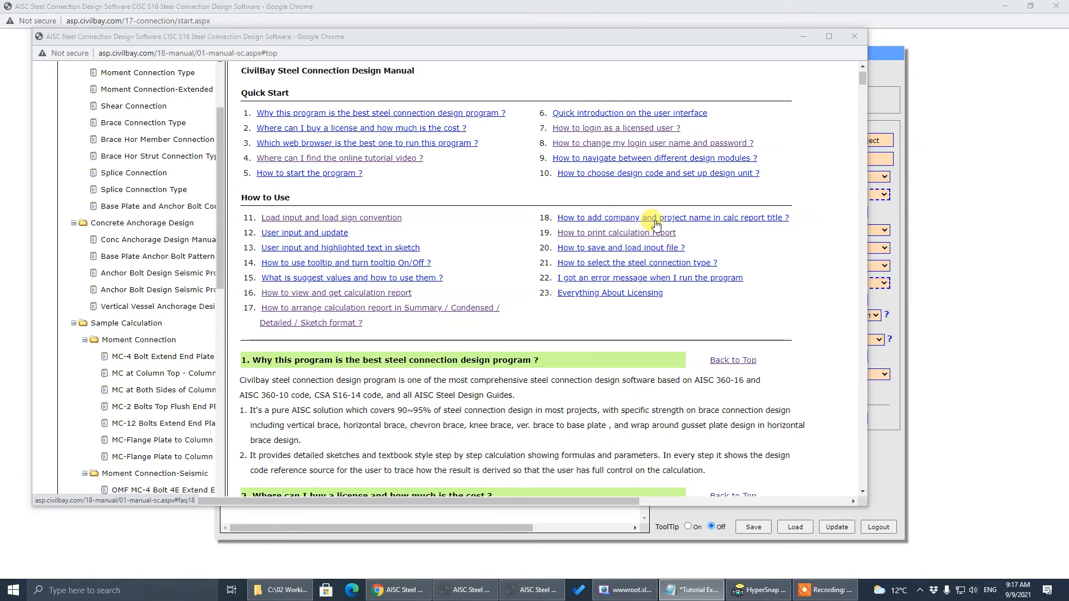
left_click(657, 220)
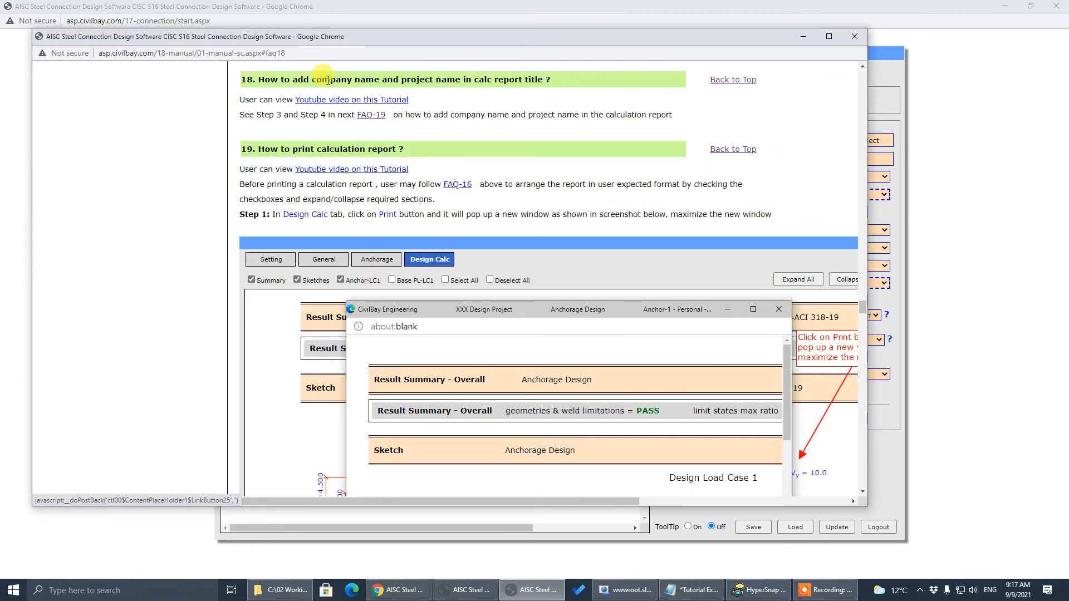
left_click_drag(270, 80, 553, 86)
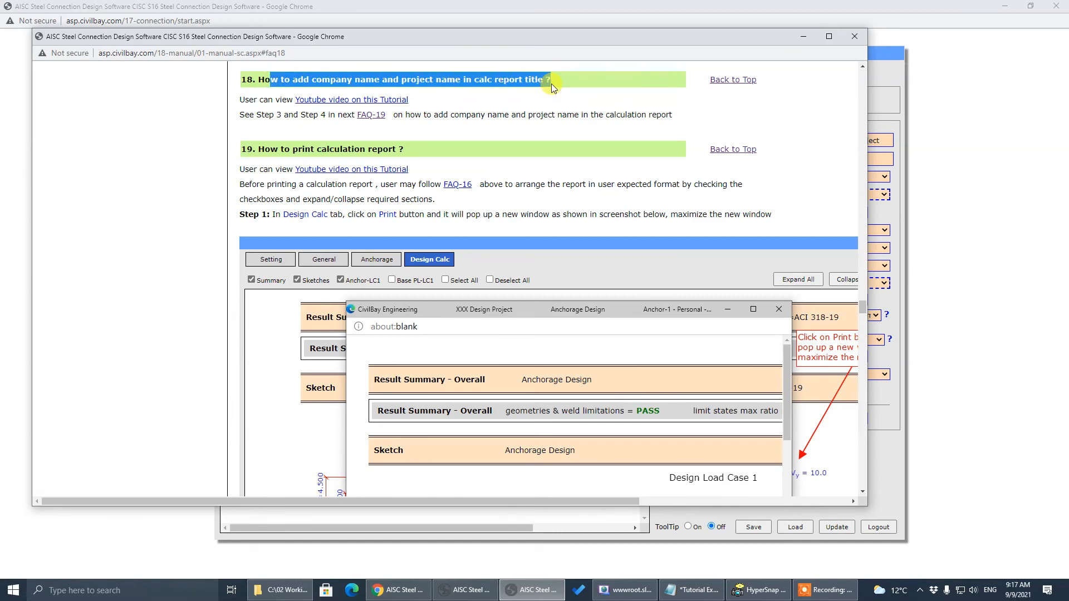
left_click(744, 80)
left_click(802, 37)
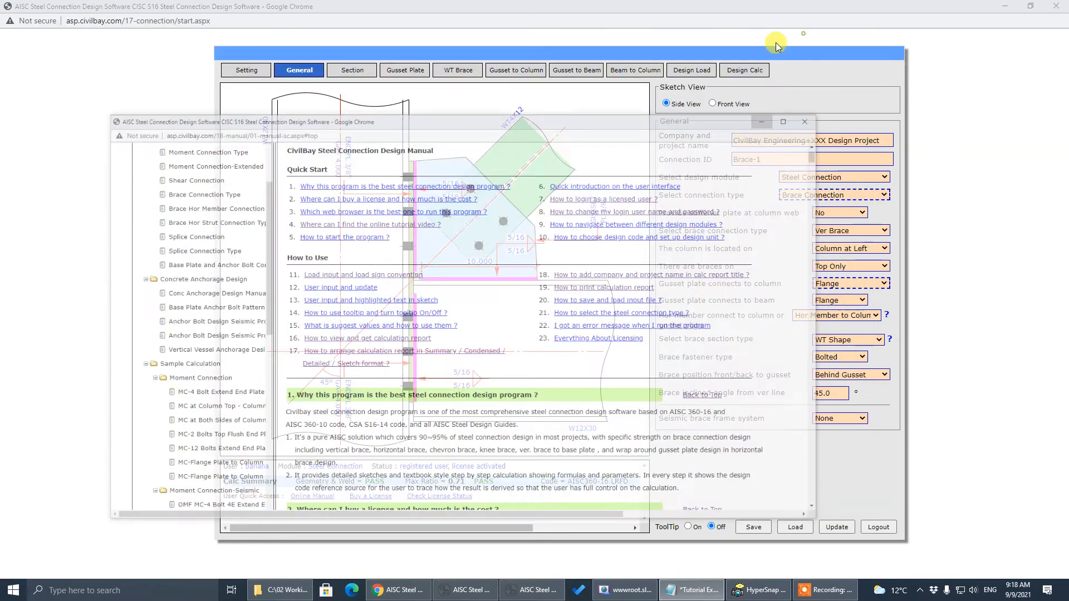
On the General tab, edit the company and project name to 'CivilBay Engineering+XXX Design Project'
left_click(301, 71)
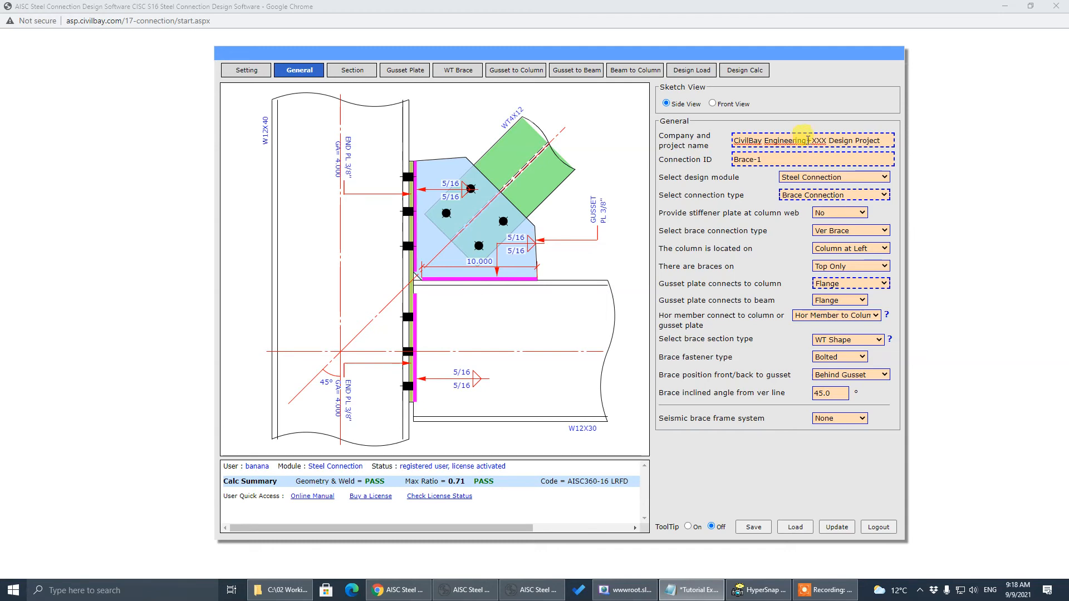
left_click_drag(809, 141, 681, 145)
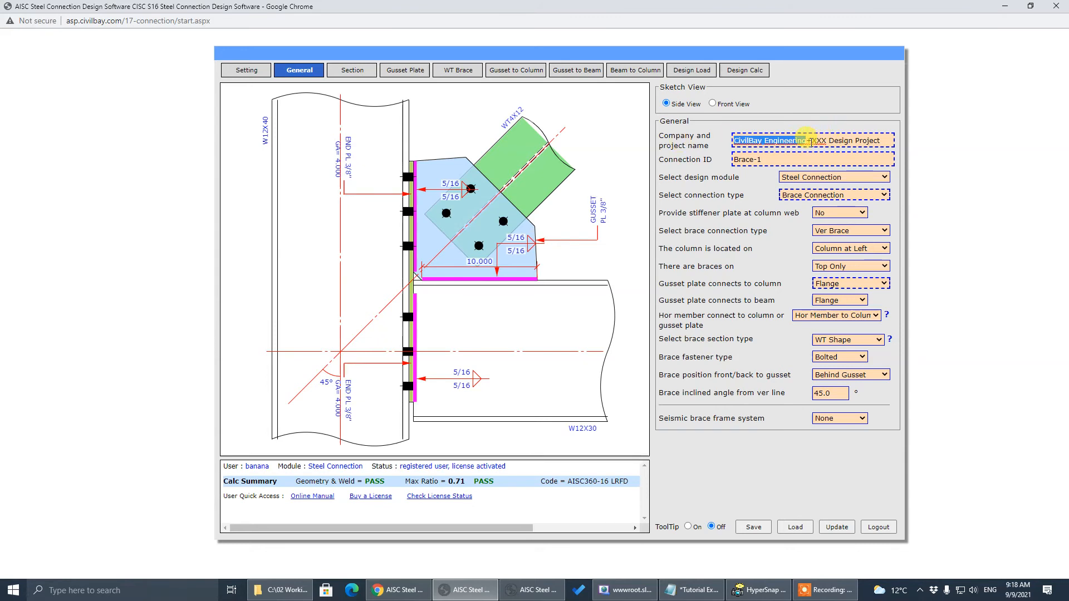
left_click_drag(812, 140, 854, 140)
left_click(792, 158)
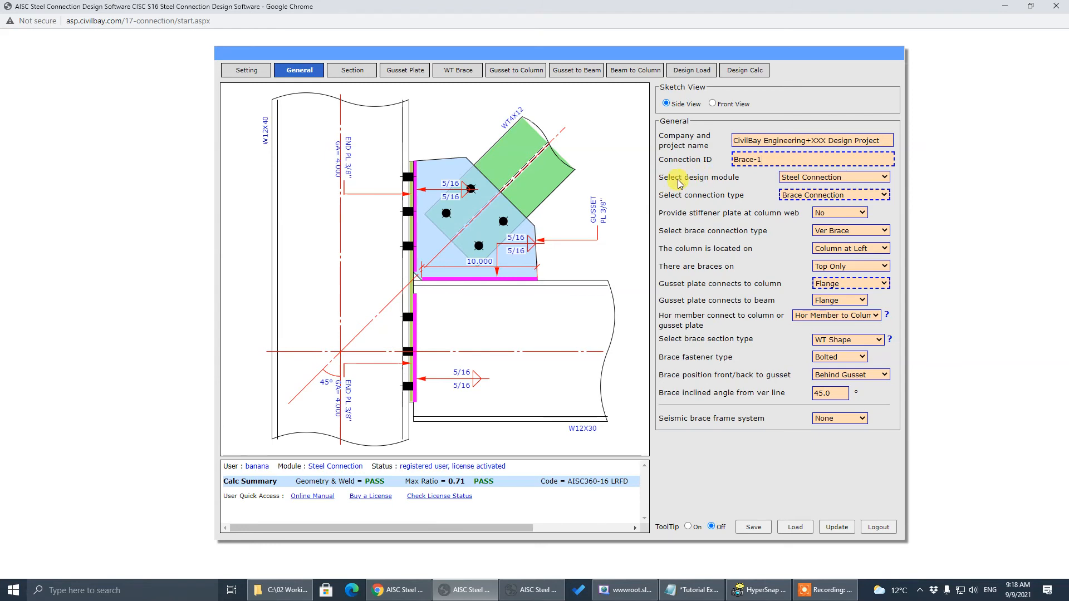
left_click(693, 146)
left_click(770, 141)
left_click(756, 159)
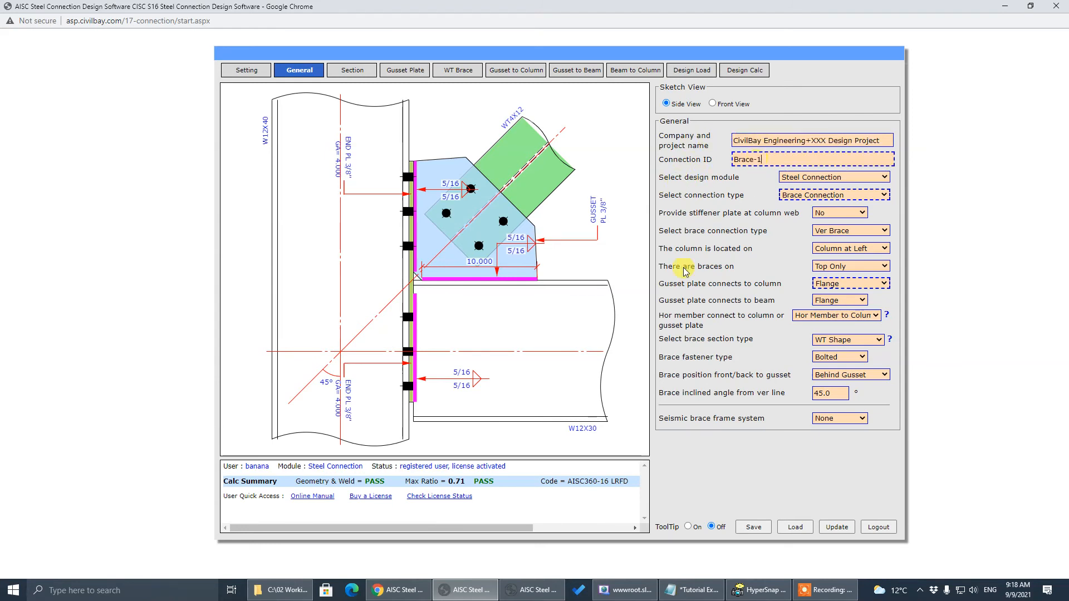
Set the connection ID to Brace-1 and update the design
left_click(836, 528)
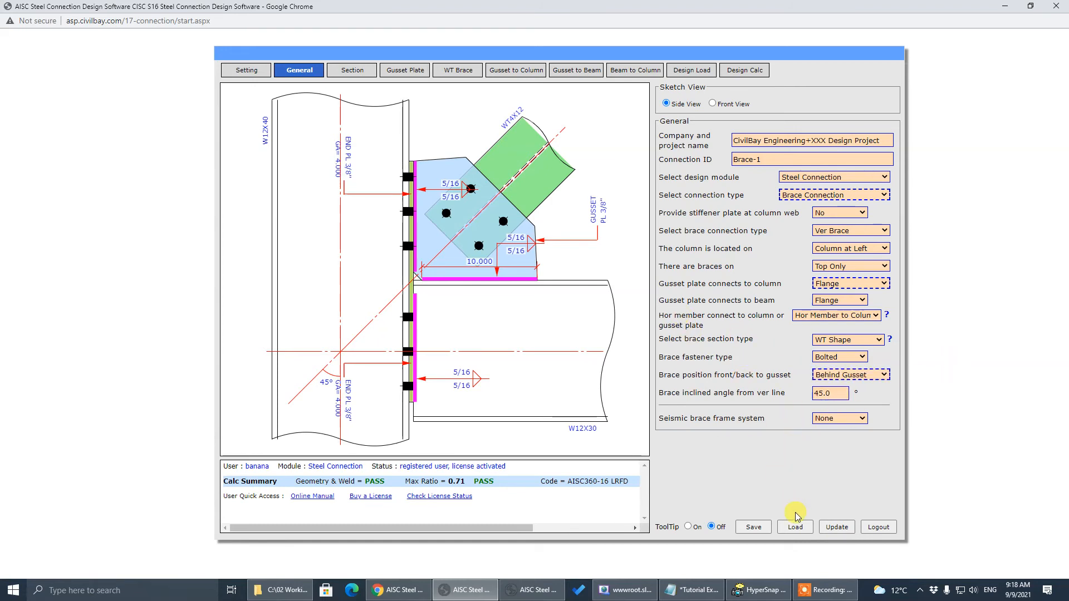
left_click(839, 531)
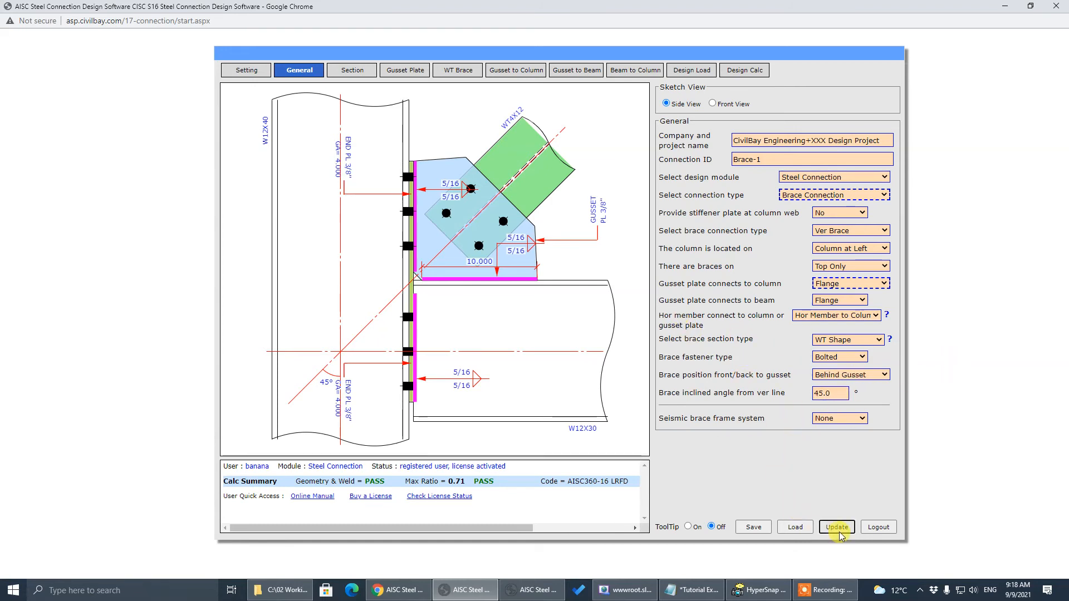
left_click(782, 160)
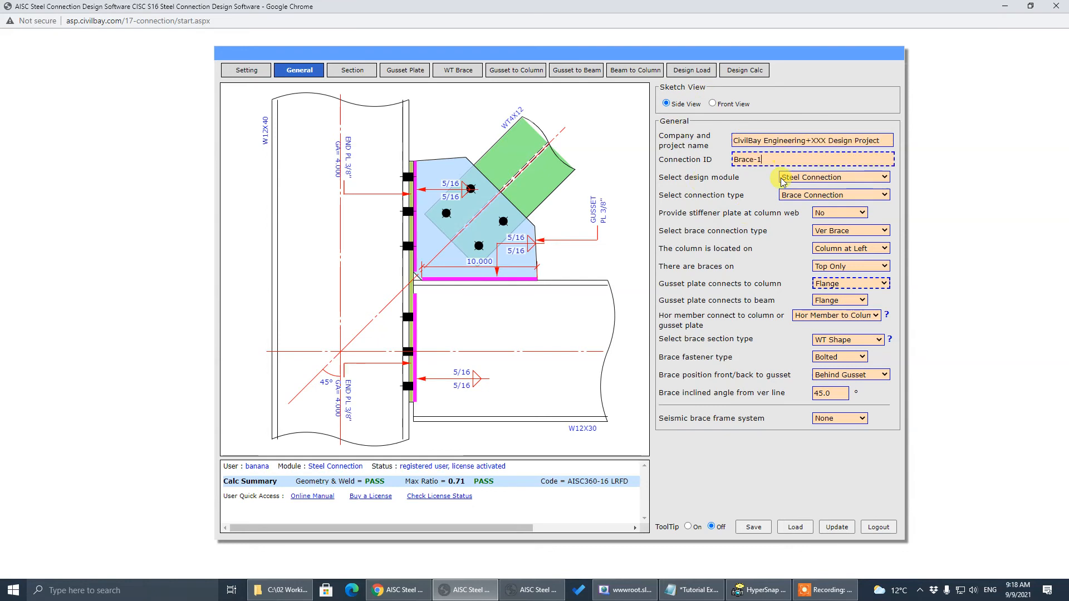
left_click(835, 526)
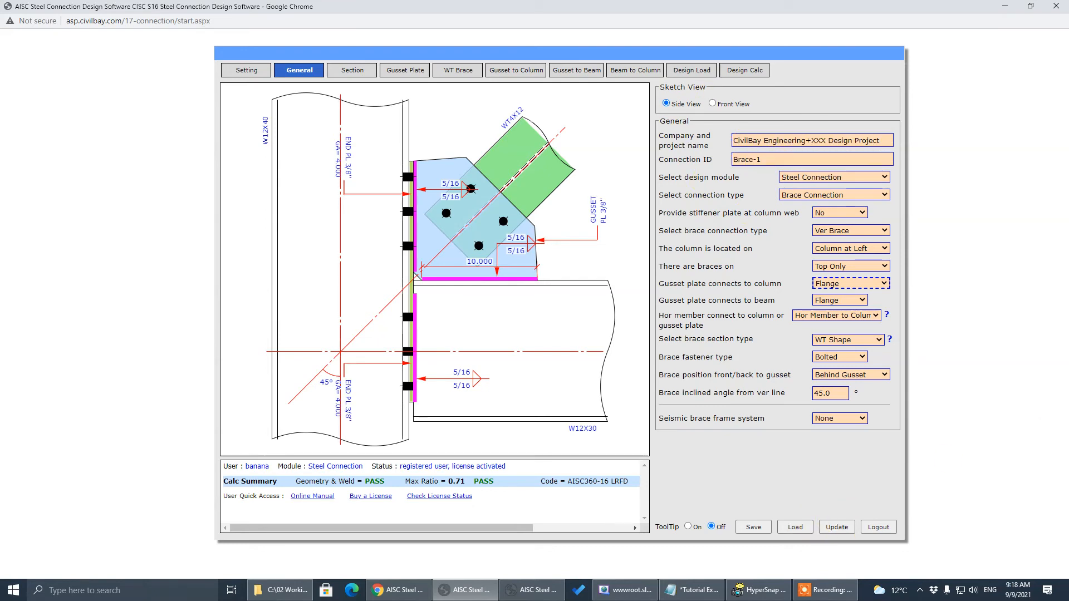
key("alt+Tab")
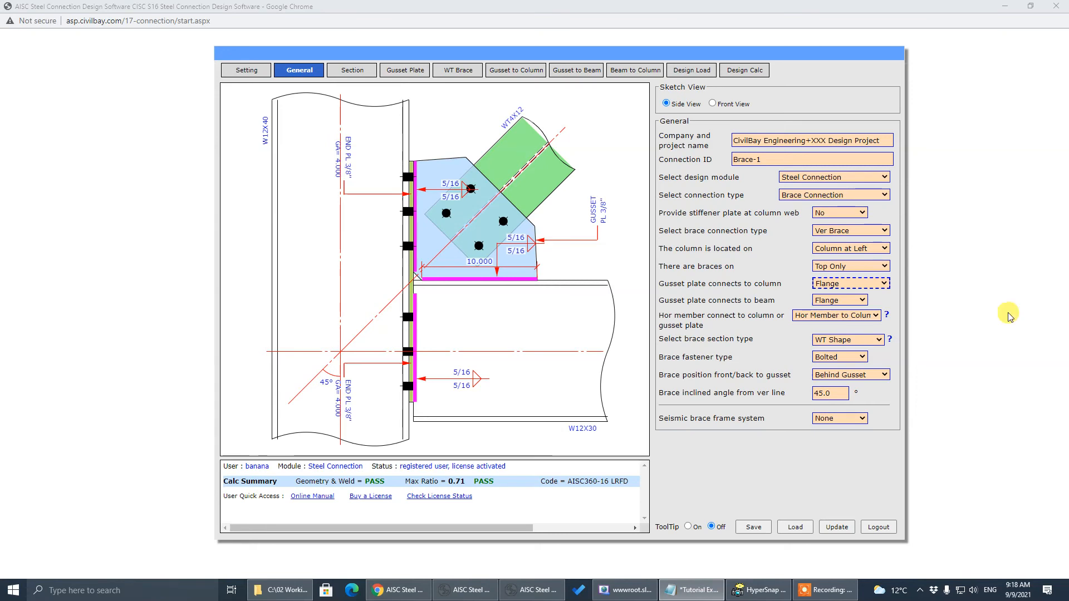
Open the Design Calc report in a maximized printable window and bring up its Print dialog
left_click(758, 71)
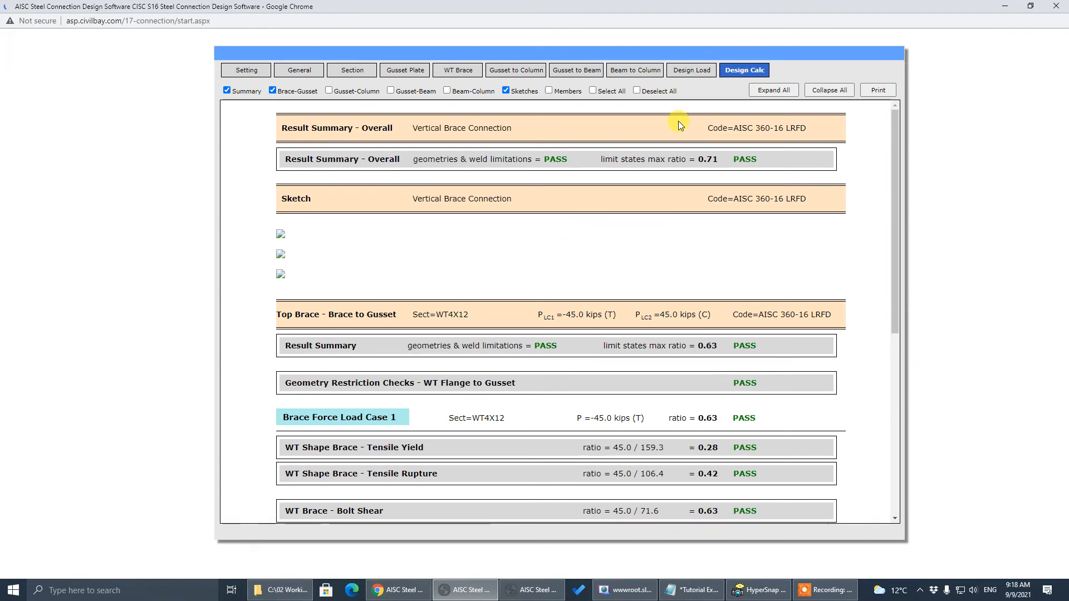
left_click(880, 90)
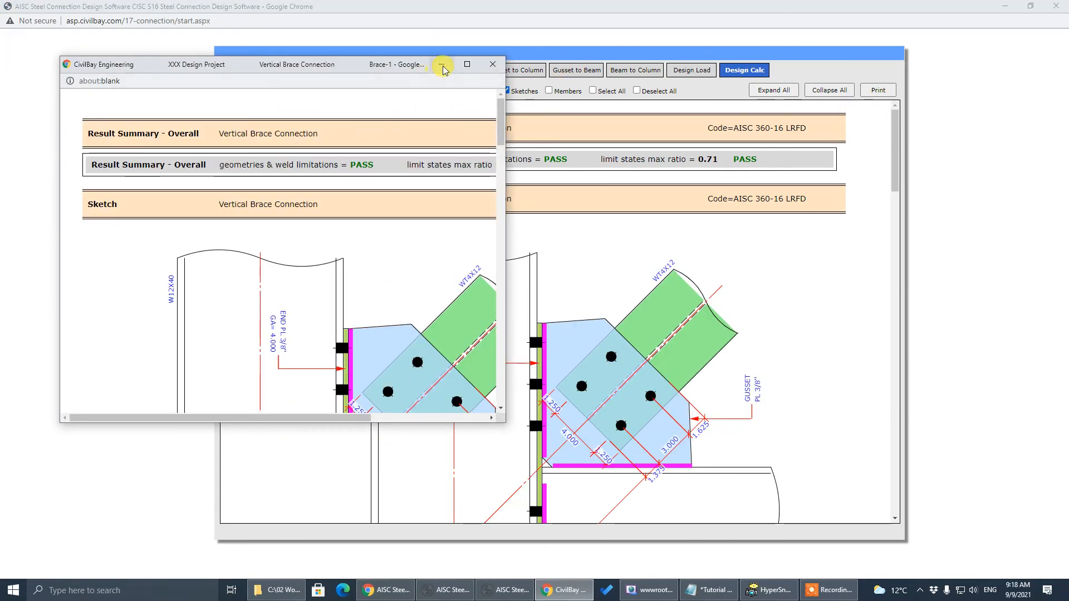
left_click(467, 64)
right_click(870, 170)
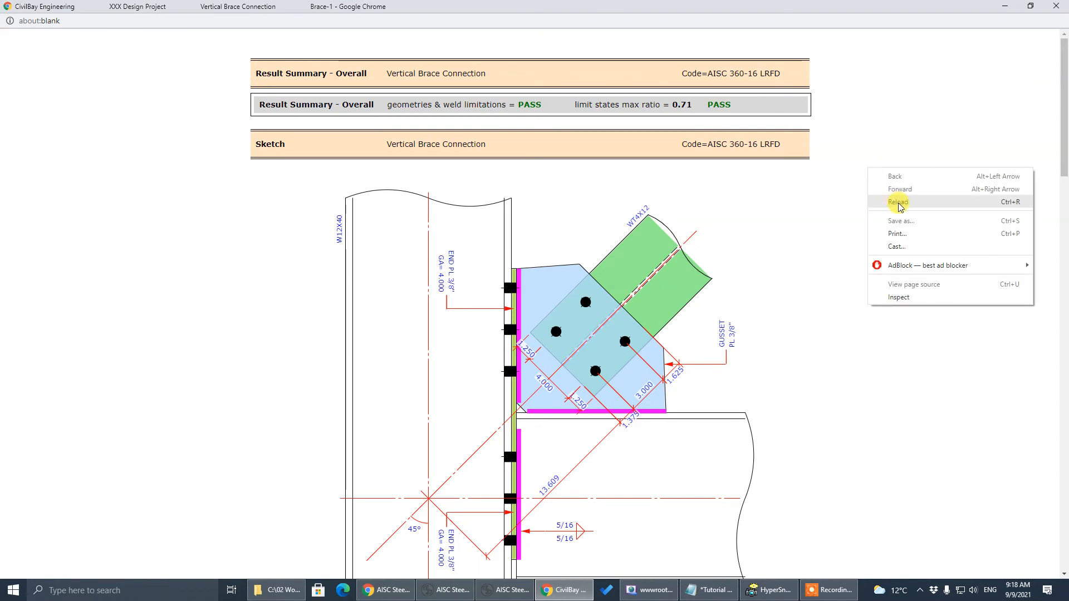
left_click(908, 234)
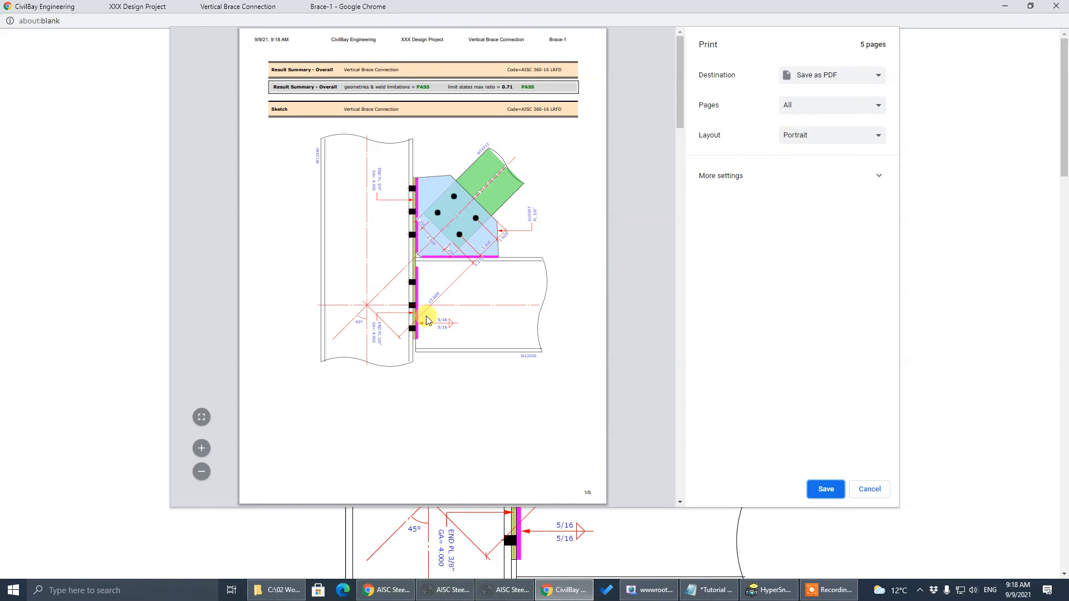
left_click(202, 449)
left_click(201, 449)
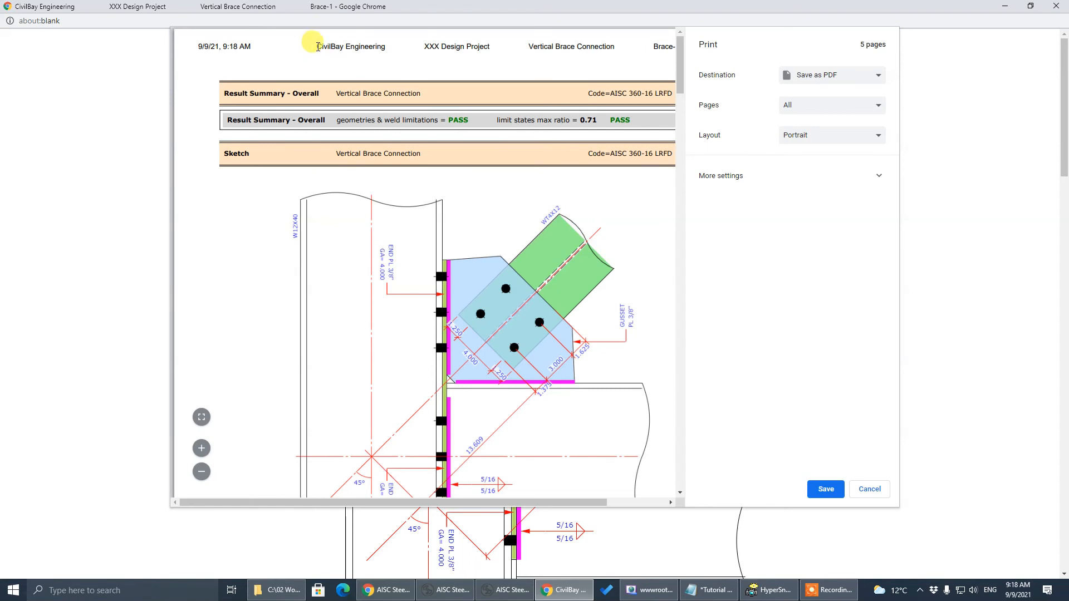
left_click_drag(318, 47, 387, 47)
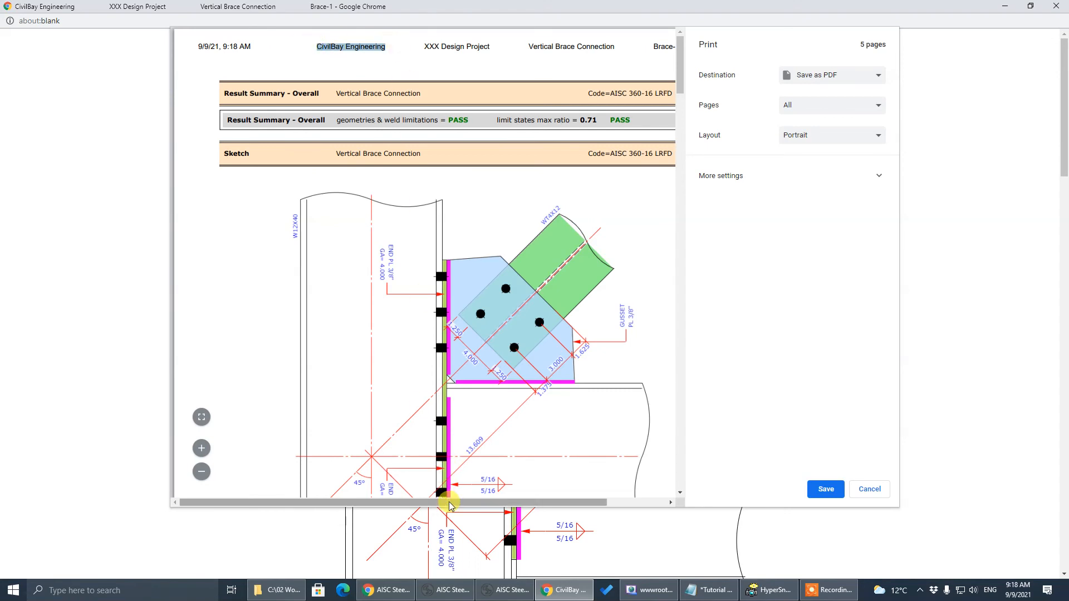
left_click_drag(450, 505, 589, 503)
left_click_drag(355, 47, 610, 47)
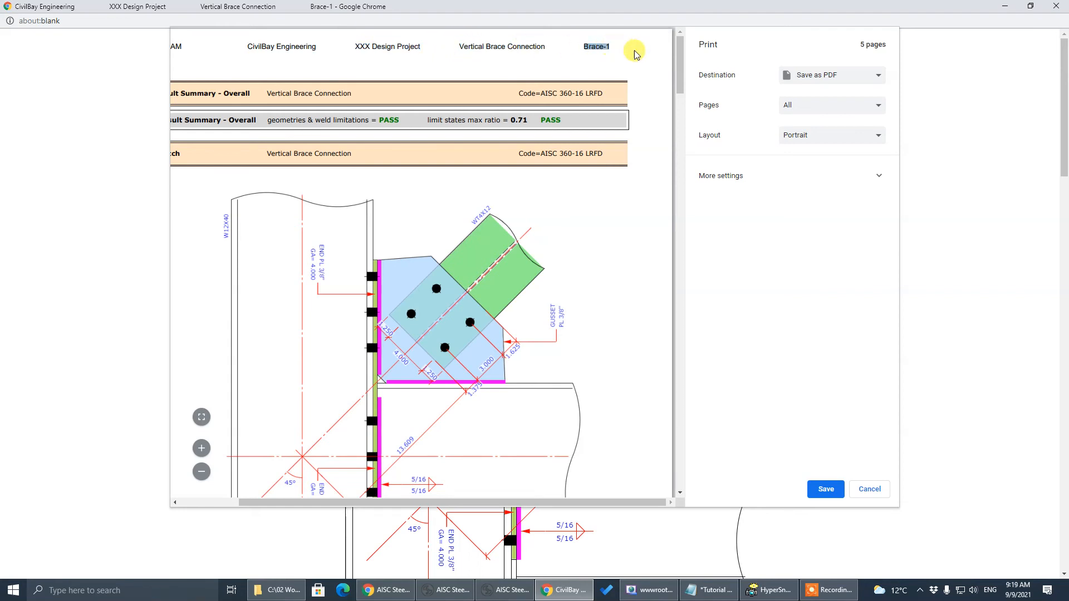
left_click_drag(680, 48, 690, 307)
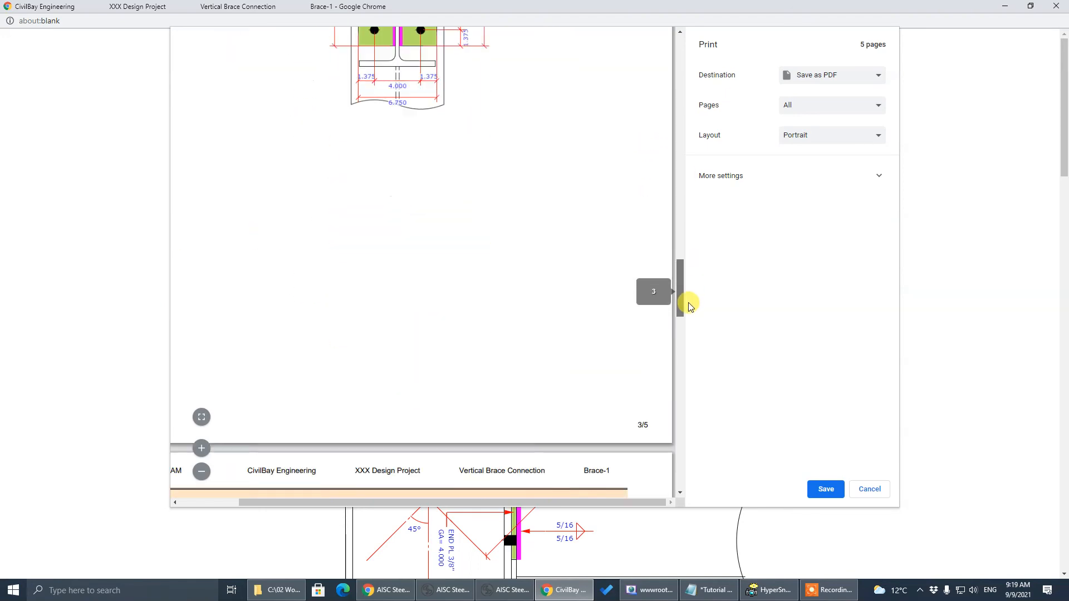
scroll(690, 306, "down", 5)
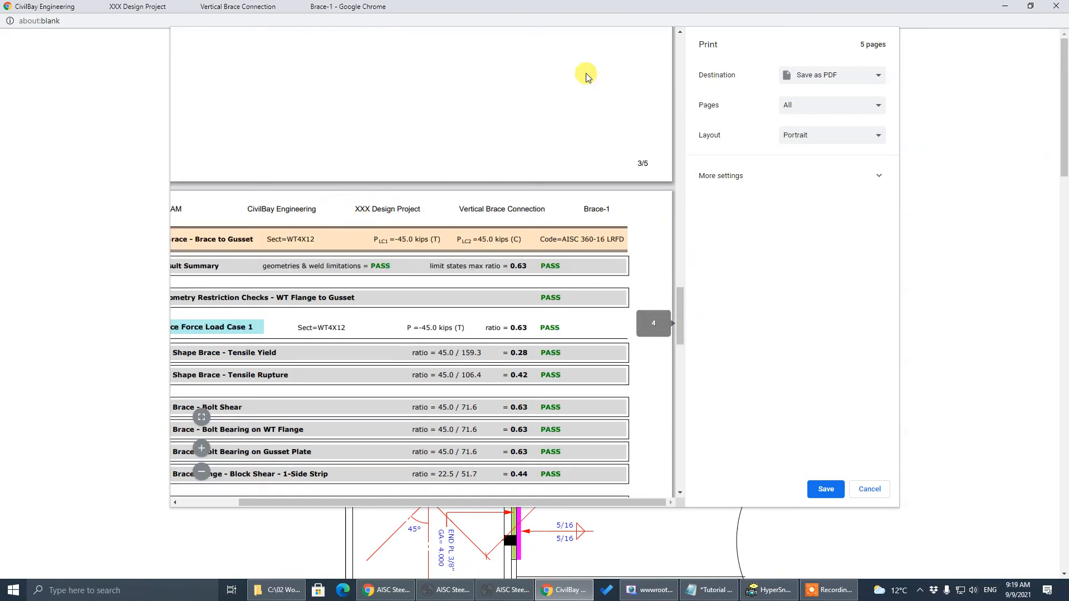
Cancel the print dialog, close the report popup, and return to the General tab
left_click(870, 489)
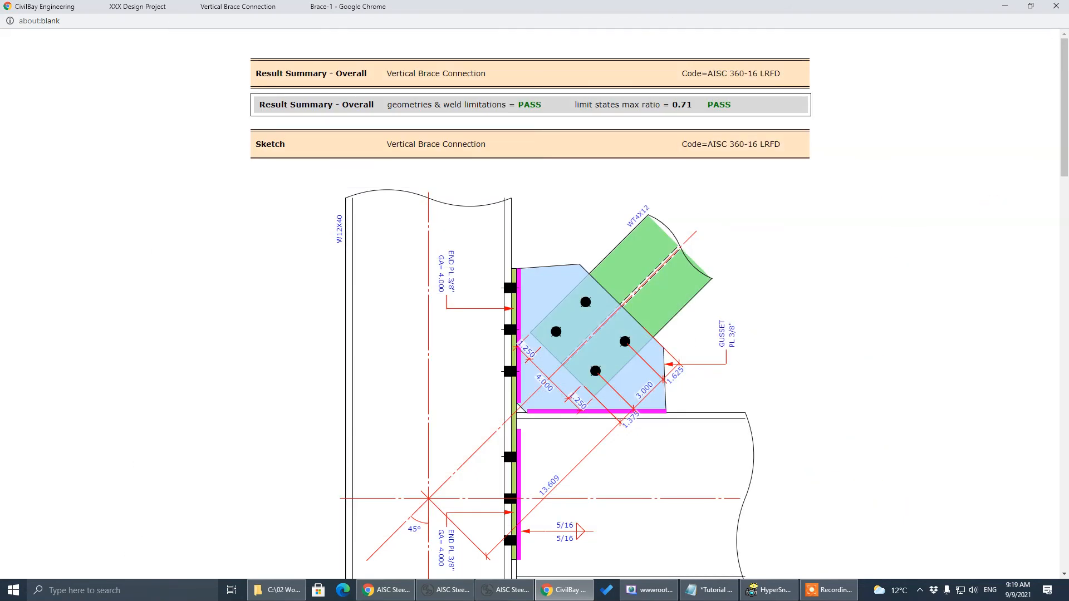
key("alt+Tab")
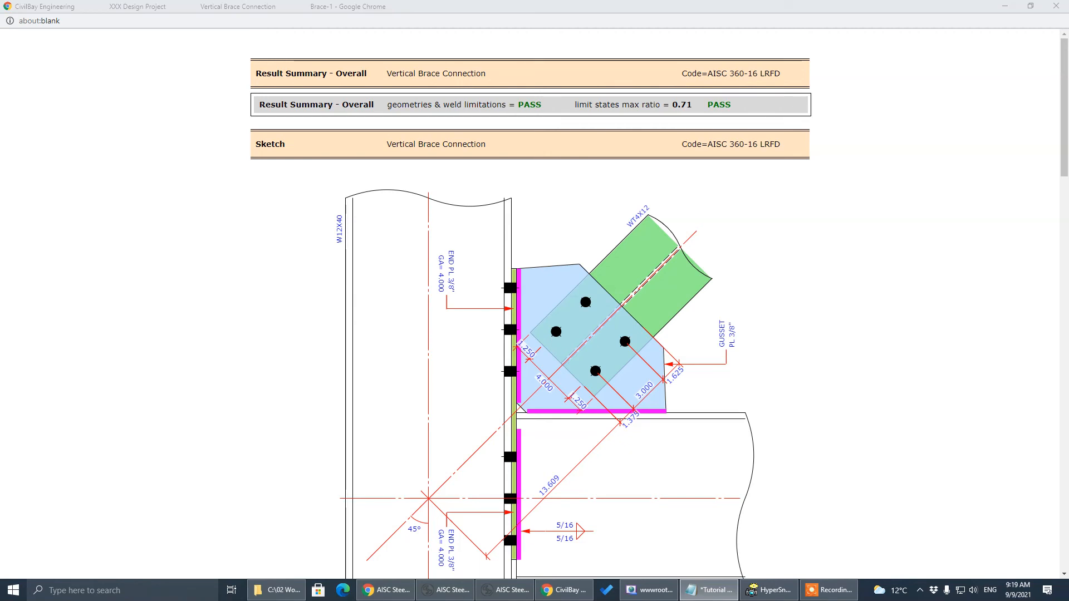
left_click(1056, 6)
left_click(300, 71)
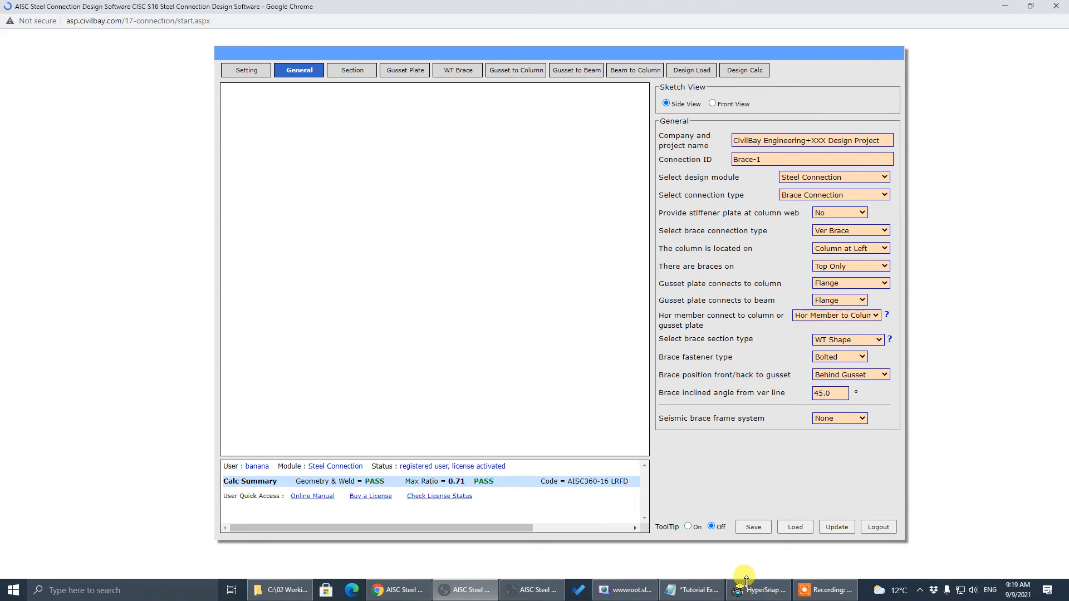
Close the online manual window, bring the Brace-1 design back, and save the connection input
left_click(531, 590)
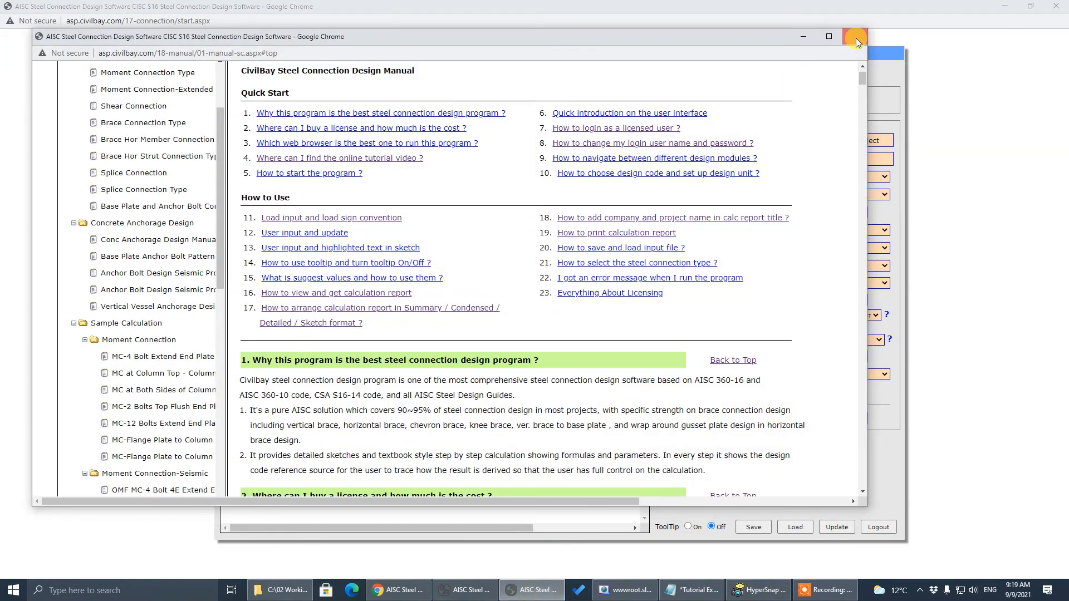
left_click(856, 38)
left_click(494, 594)
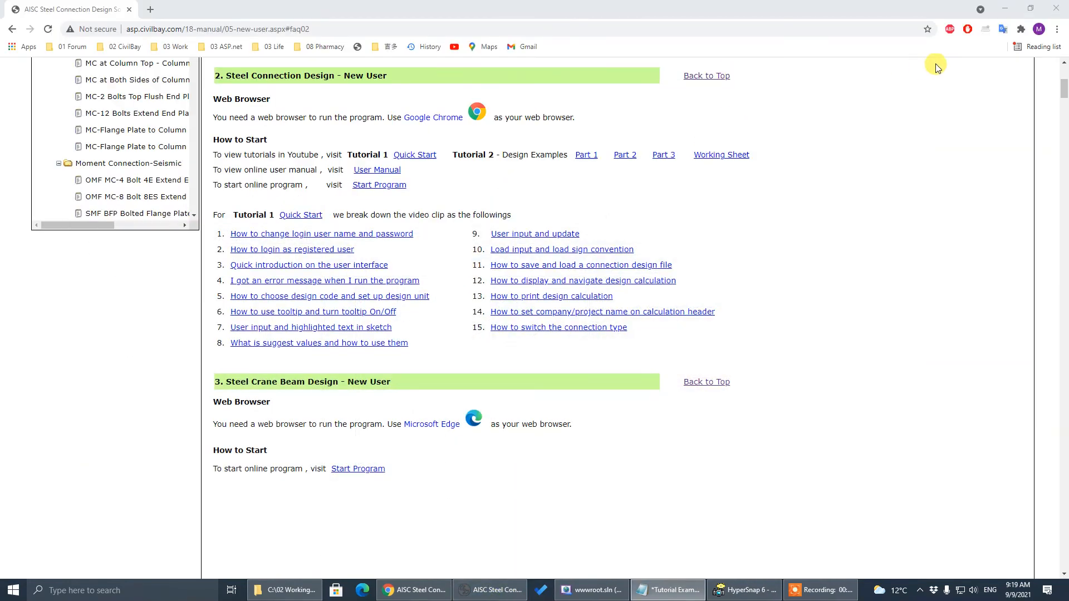
left_click(1005, 8)
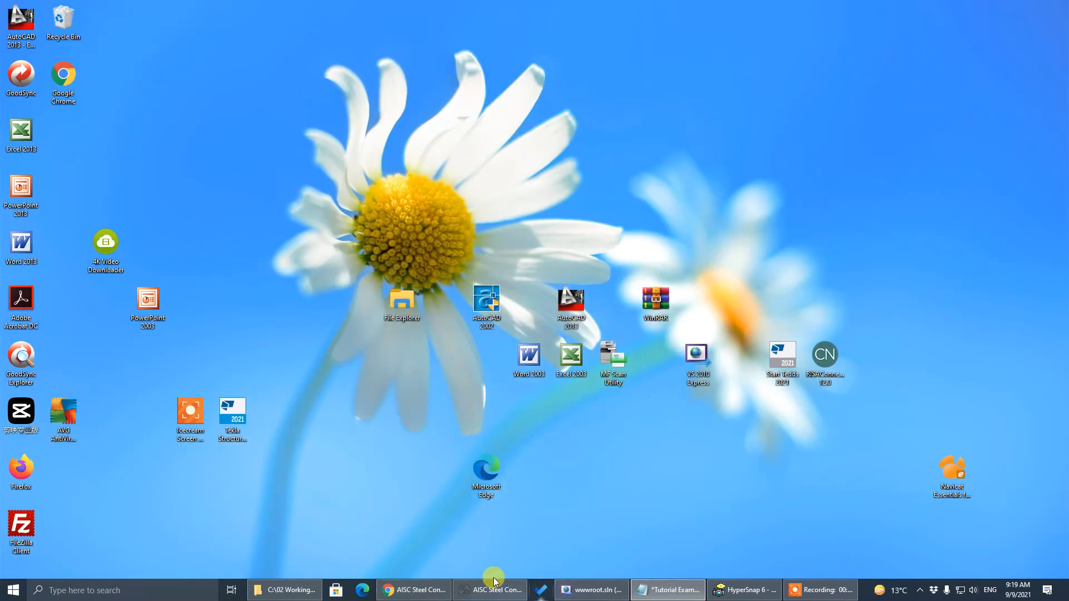
left_click(415, 590)
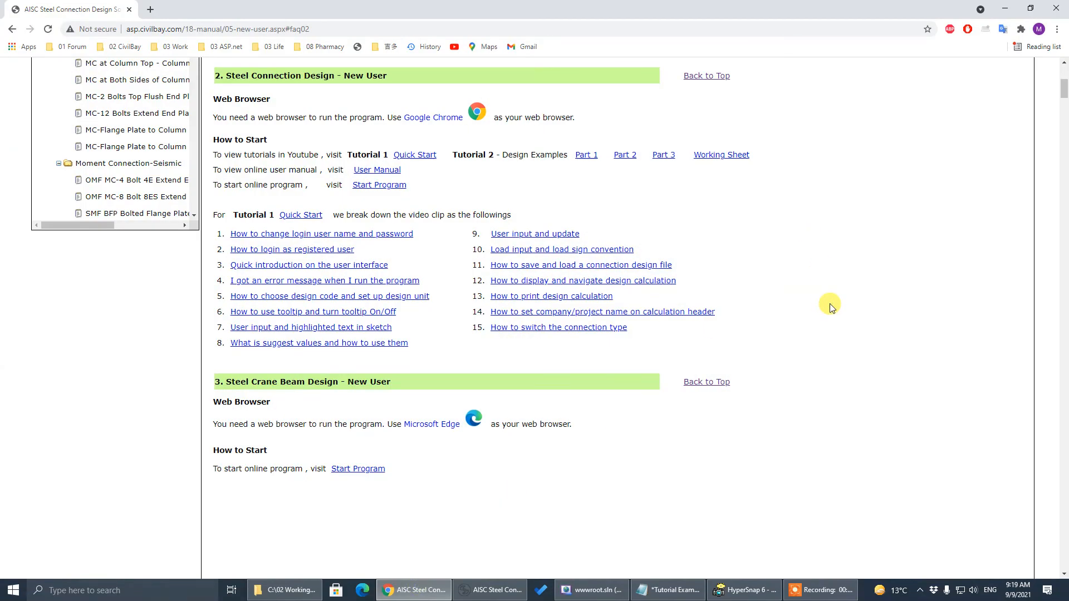
left_click(492, 590)
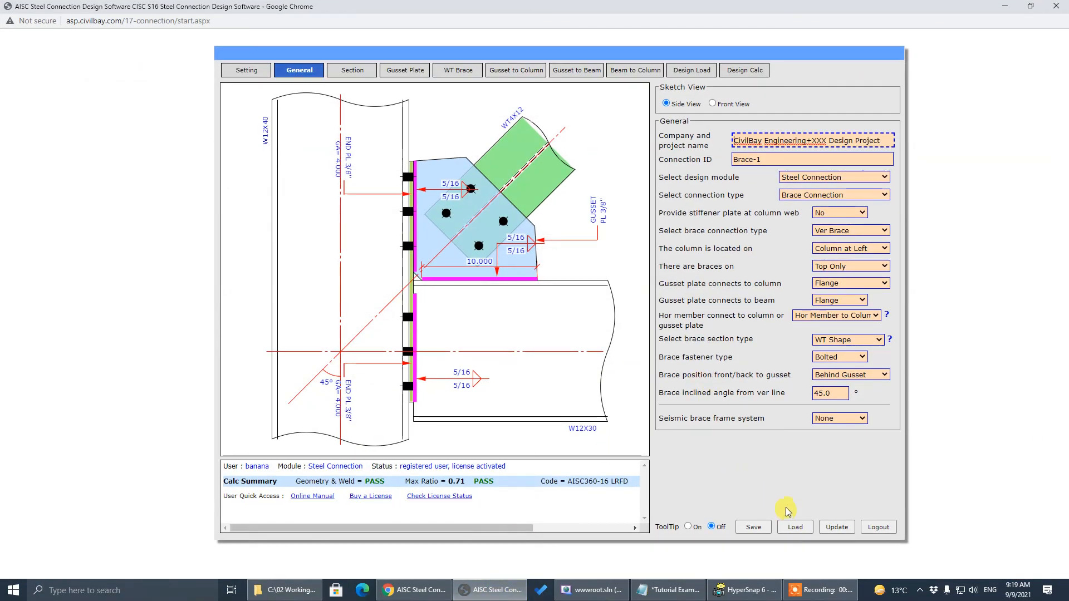
left_click(737, 530)
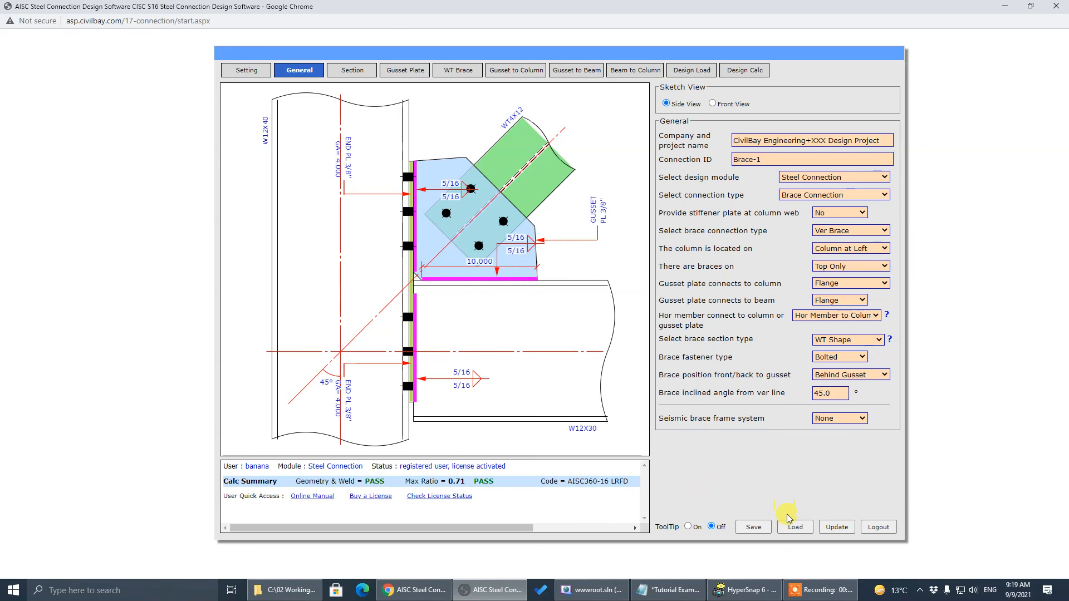
left_click(299, 497)
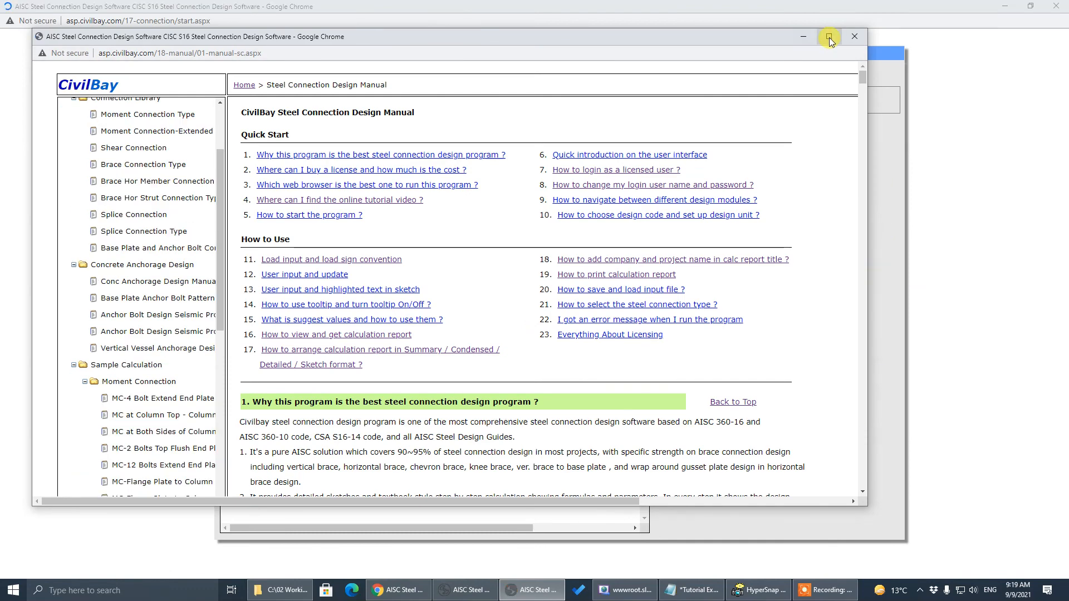
left_click(829, 36)
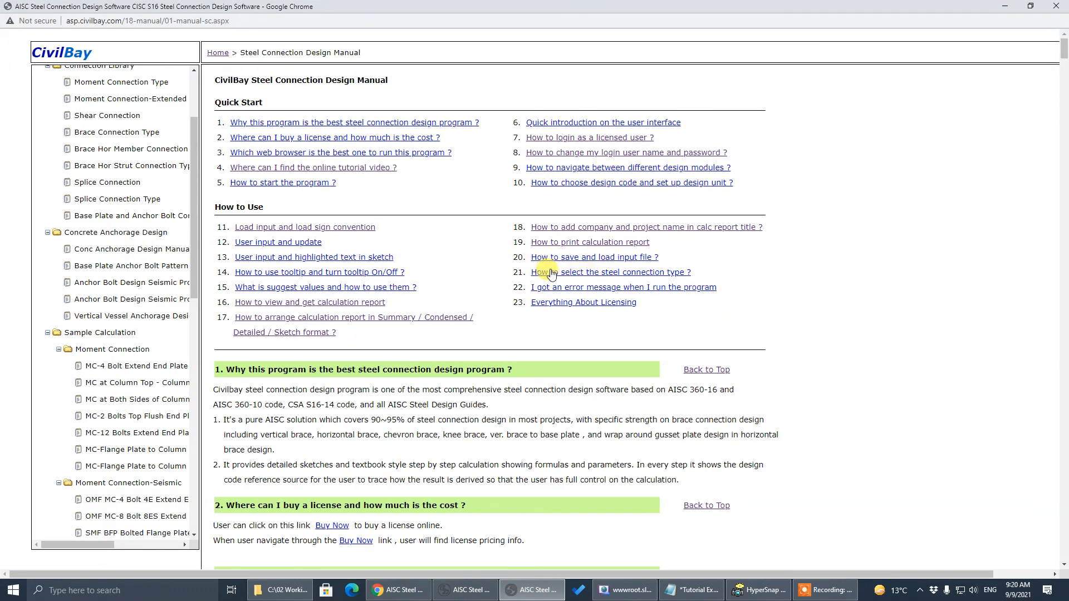
left_click(637, 261)
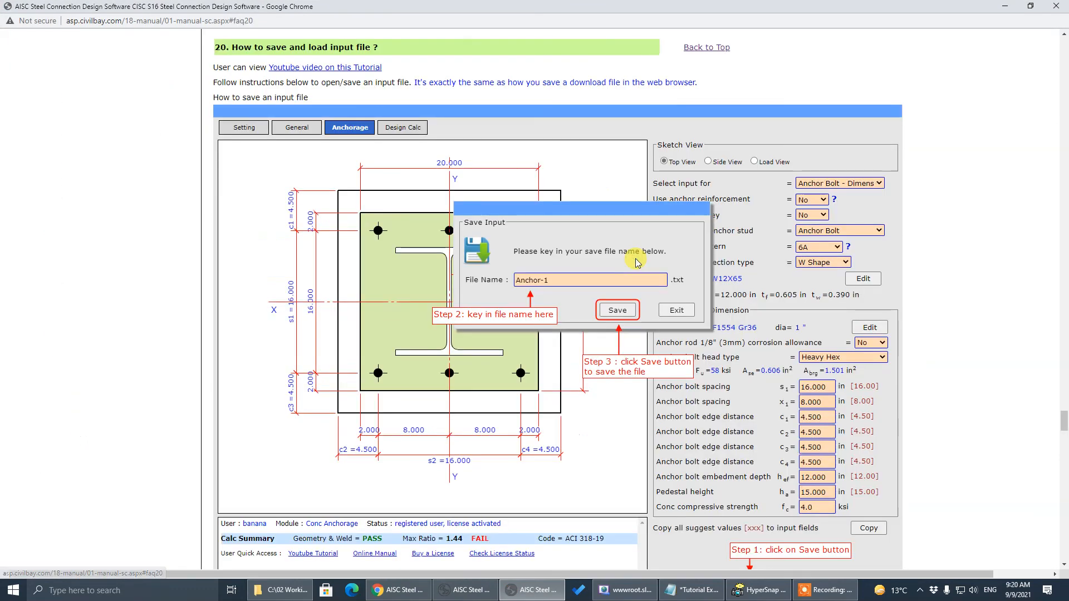
left_click(699, 48)
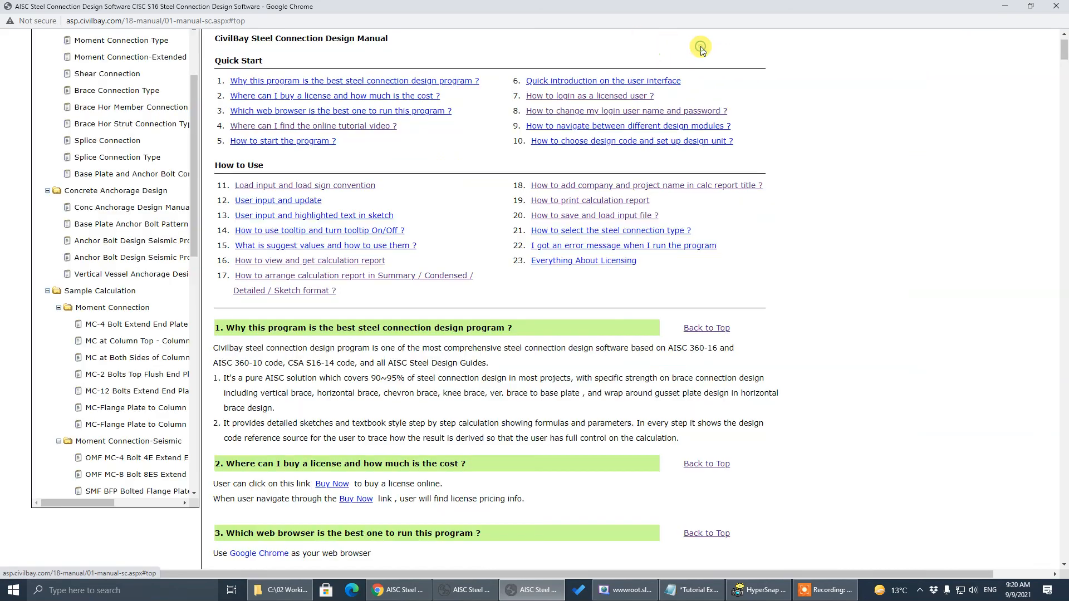
left_click(544, 222)
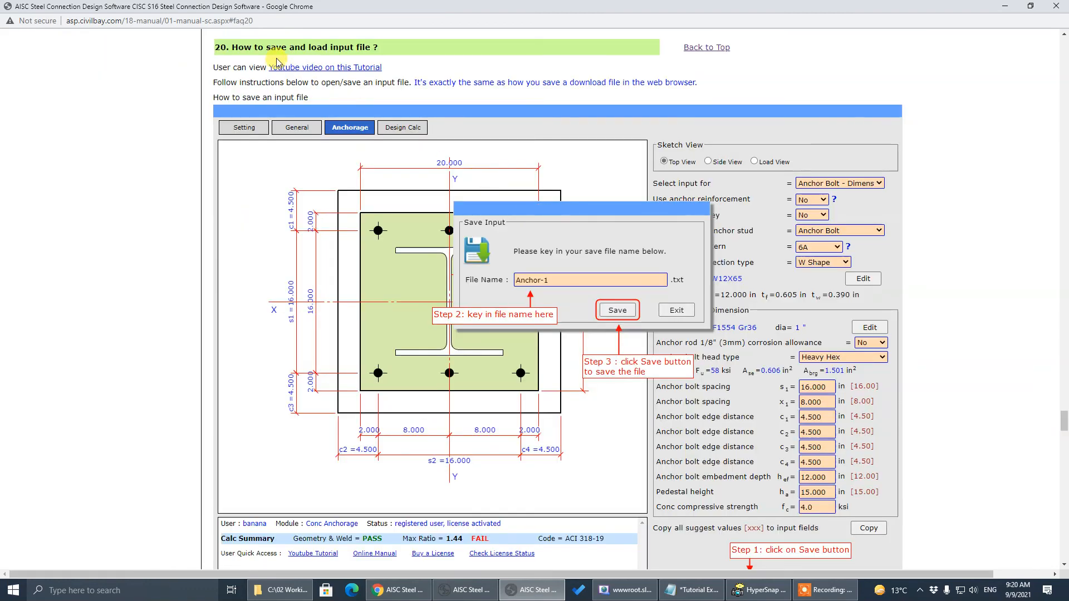
left_click_drag(232, 47, 365, 44)
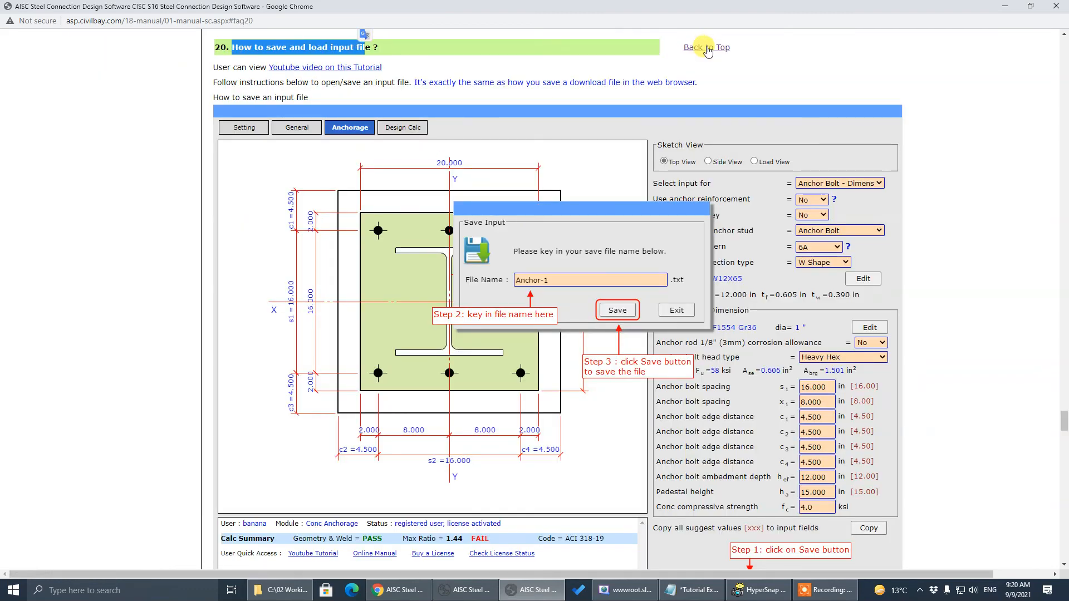
left_click(706, 47)
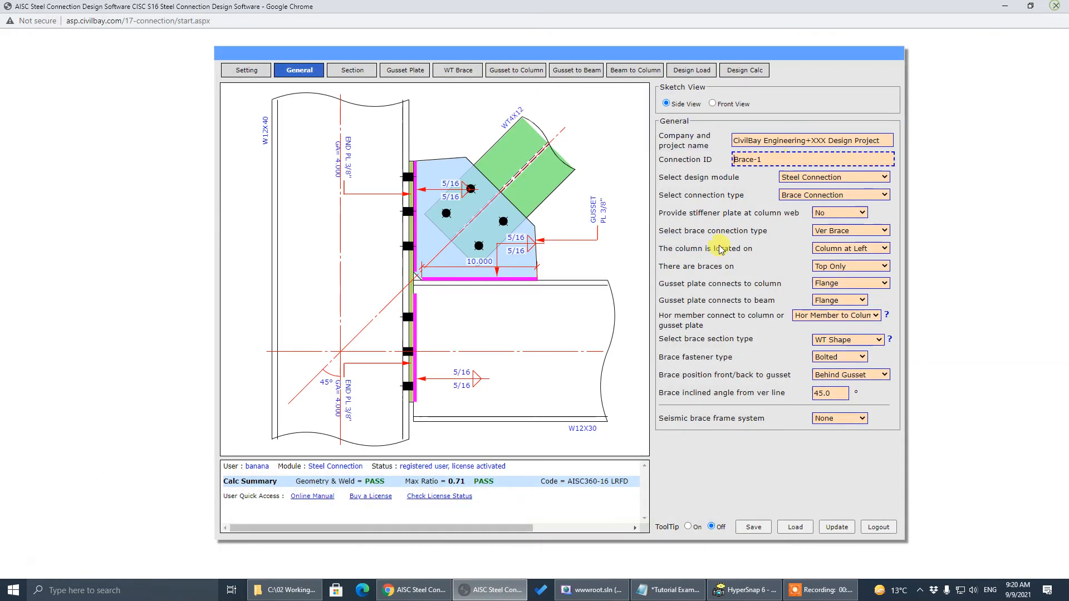
left_click(1056, 6)
left_click(681, 300)
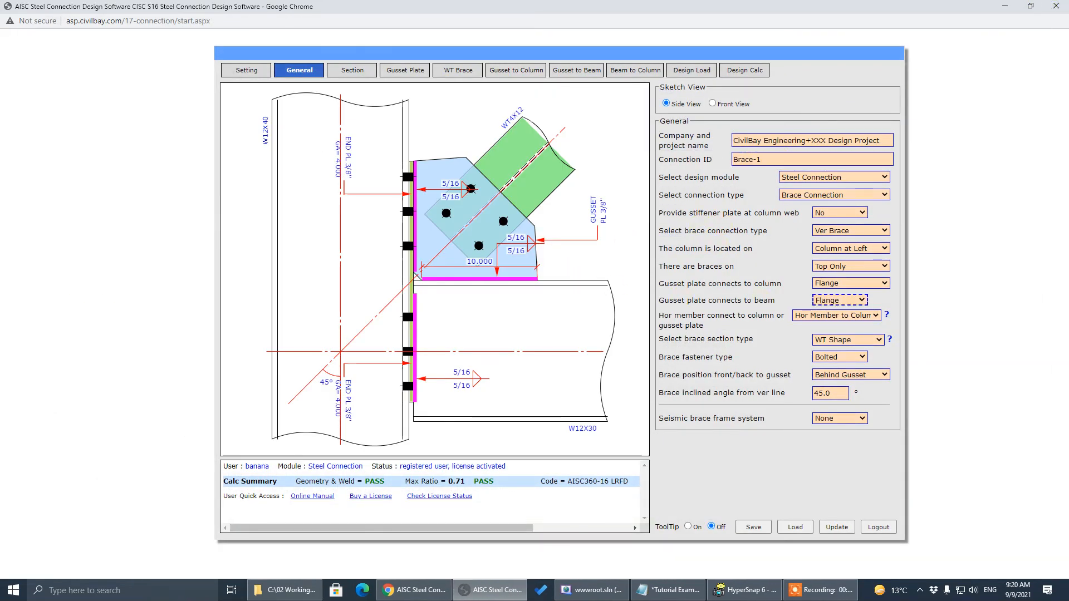
Reopen the online user manual from the Online Manual link under User Quick Access
key("alt+Tab")
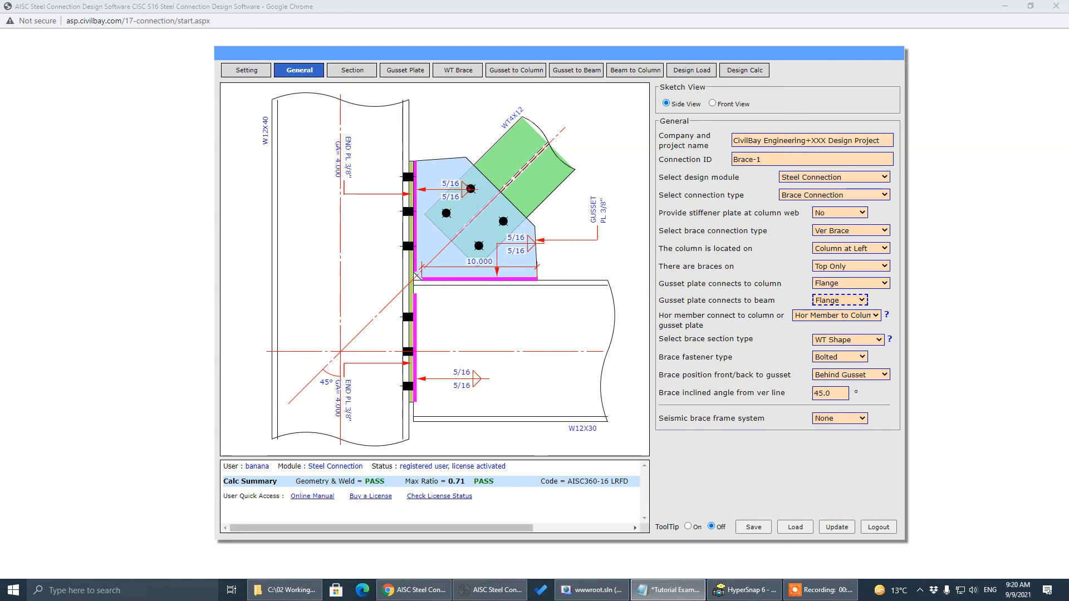
left_click(315, 496)
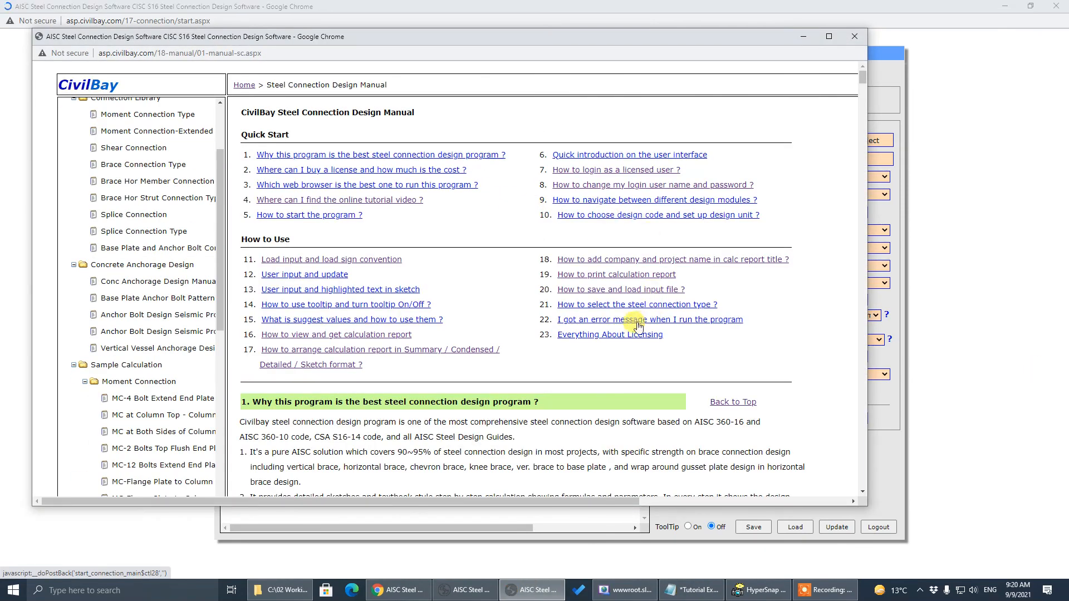
Jump to FAQ 22, 'I got an error message when I run the program', and read it
left_click(620, 326)
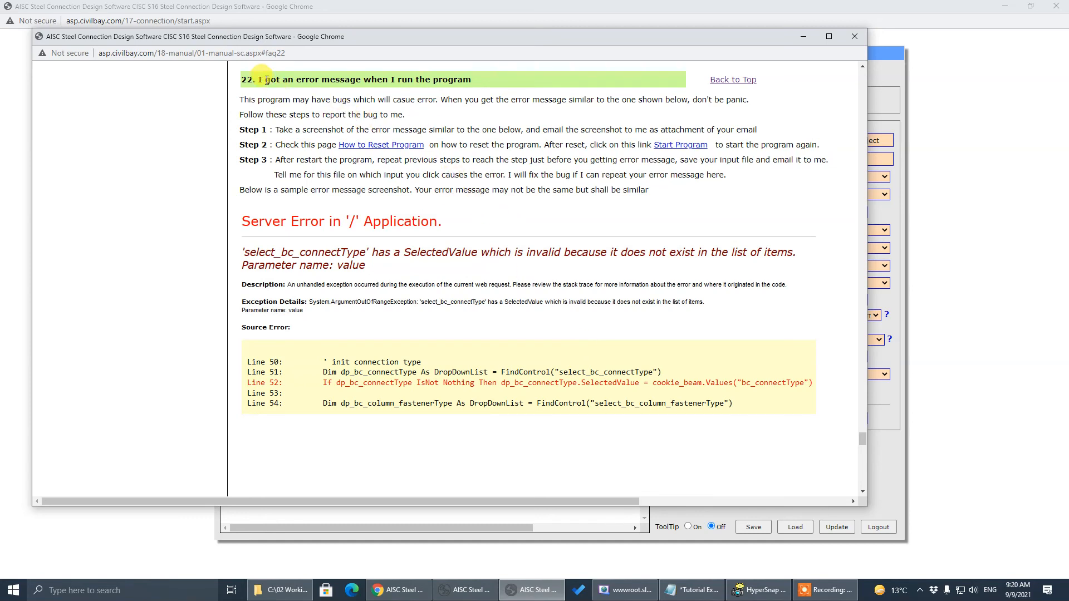
left_click_drag(266, 80, 450, 85)
left_click(534, 194)
Return to the manual's top, minimize it, and open the Select design module dropdown
left_click(735, 81)
left_click(802, 37)
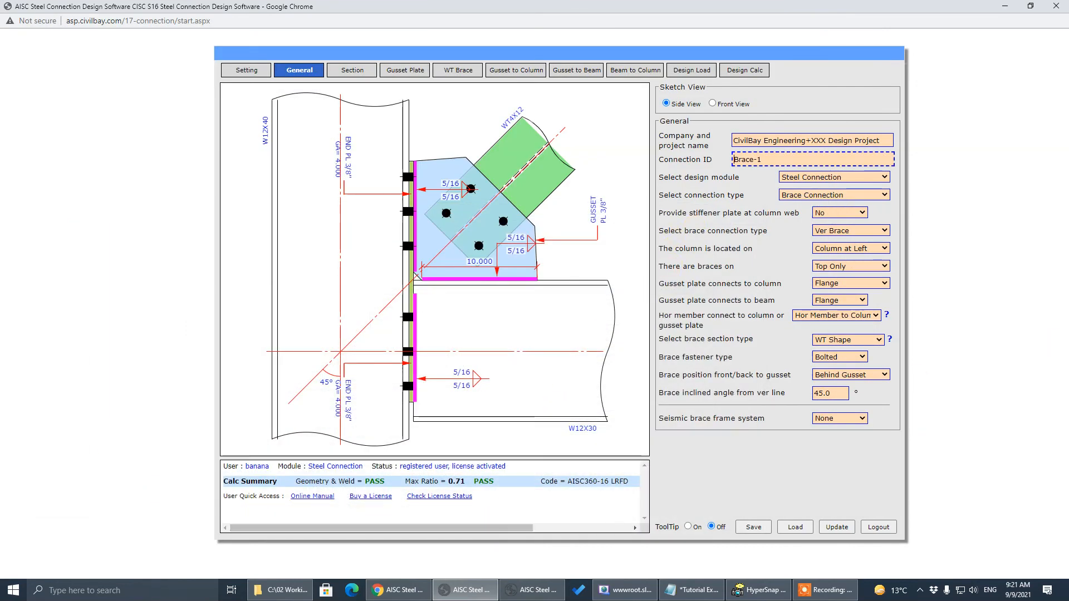
key("alt+Tab")
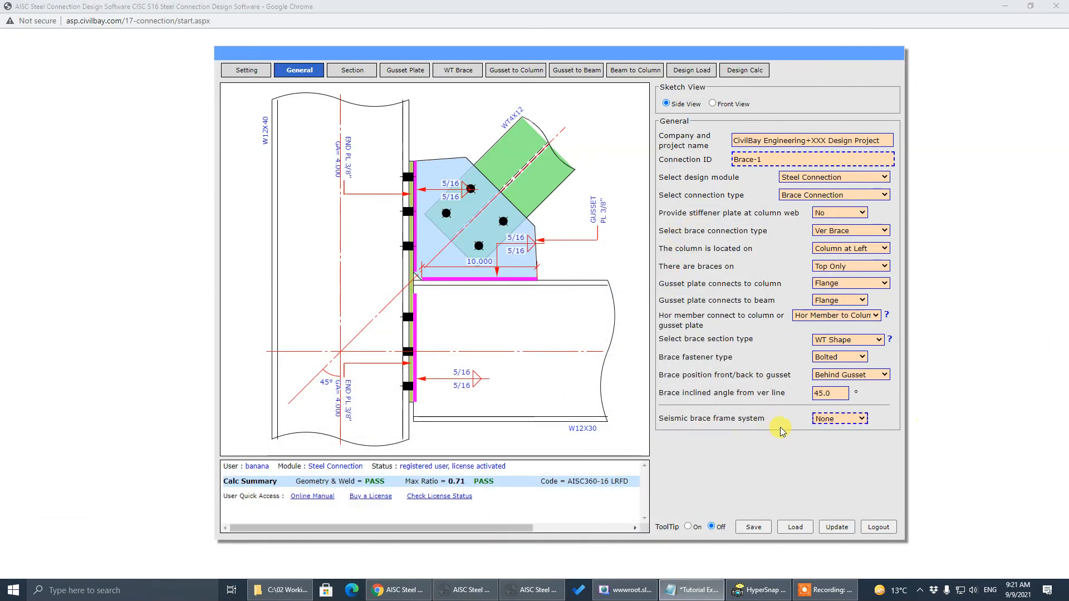
key("alt+Tab")
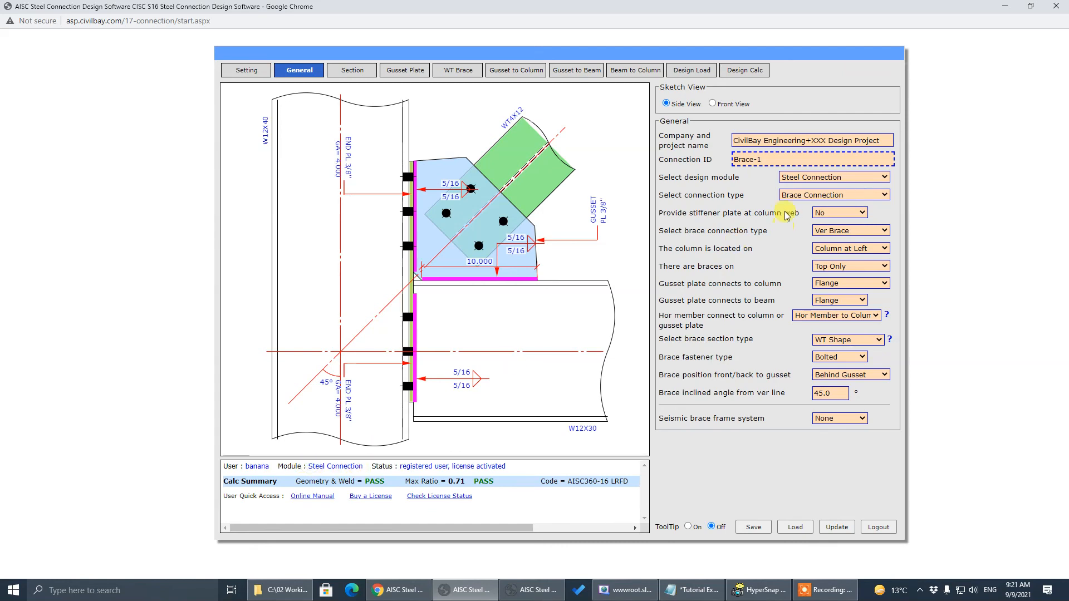
left_click(790, 178)
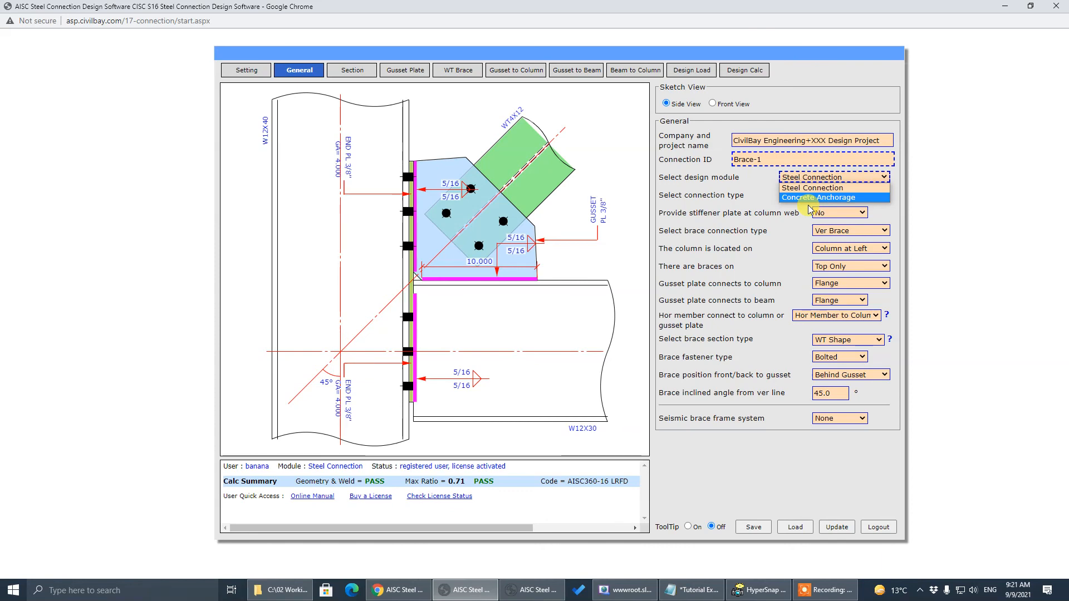
Close the design module list, keeping Steel Connection as the module for Brace-1
left_click(722, 220)
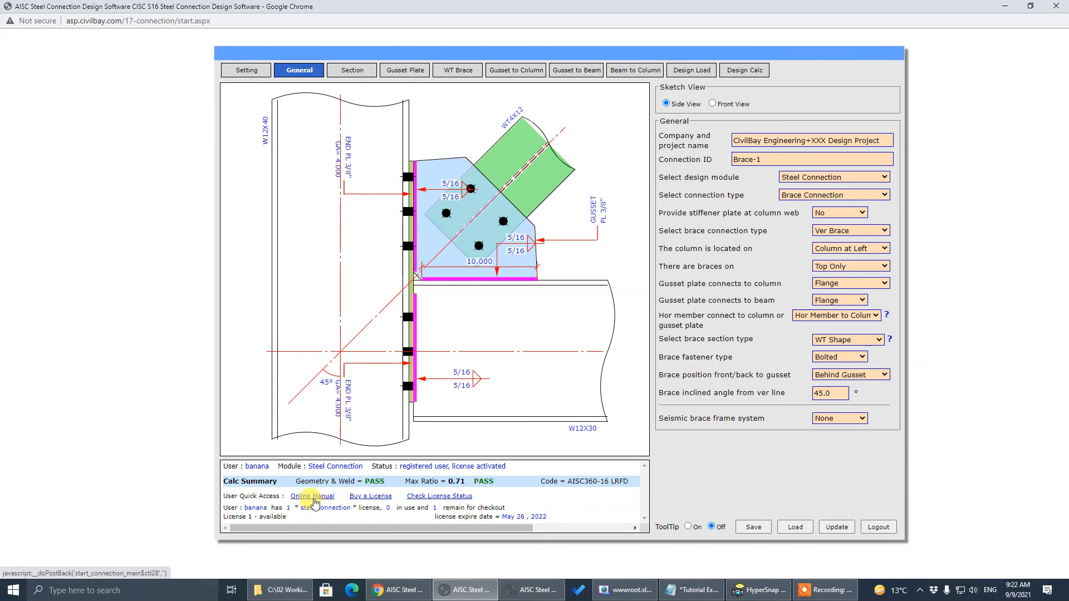
left_click(313, 497)
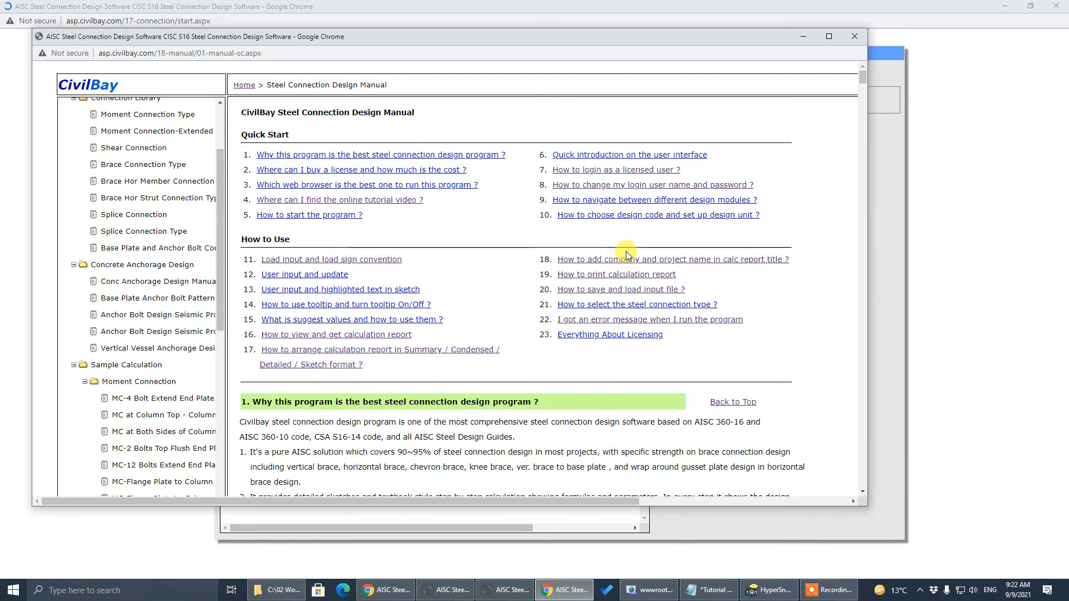
left_click(311, 206)
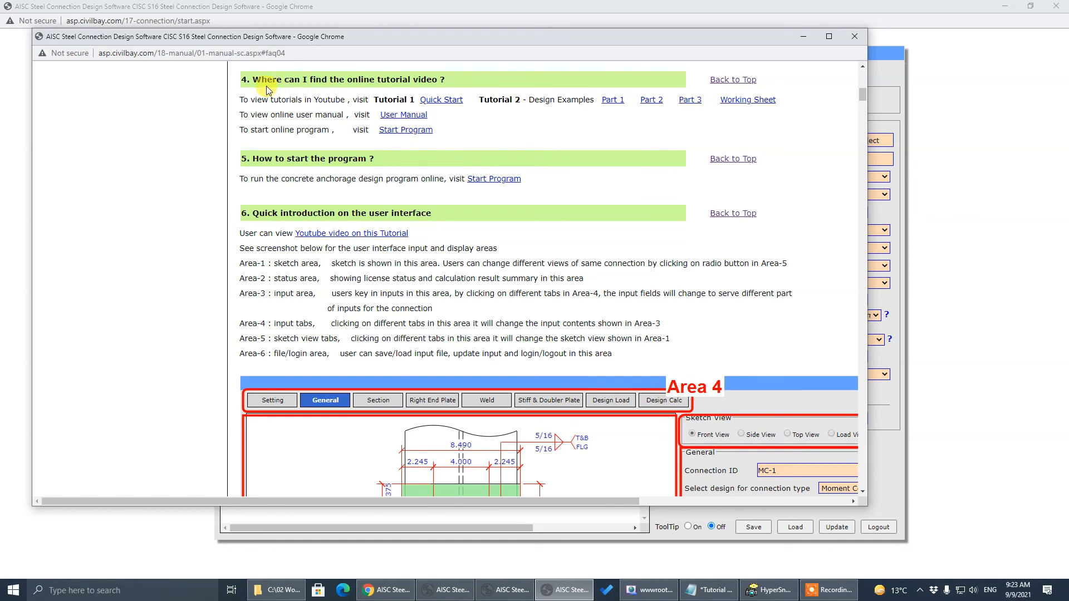
left_click(855, 36)
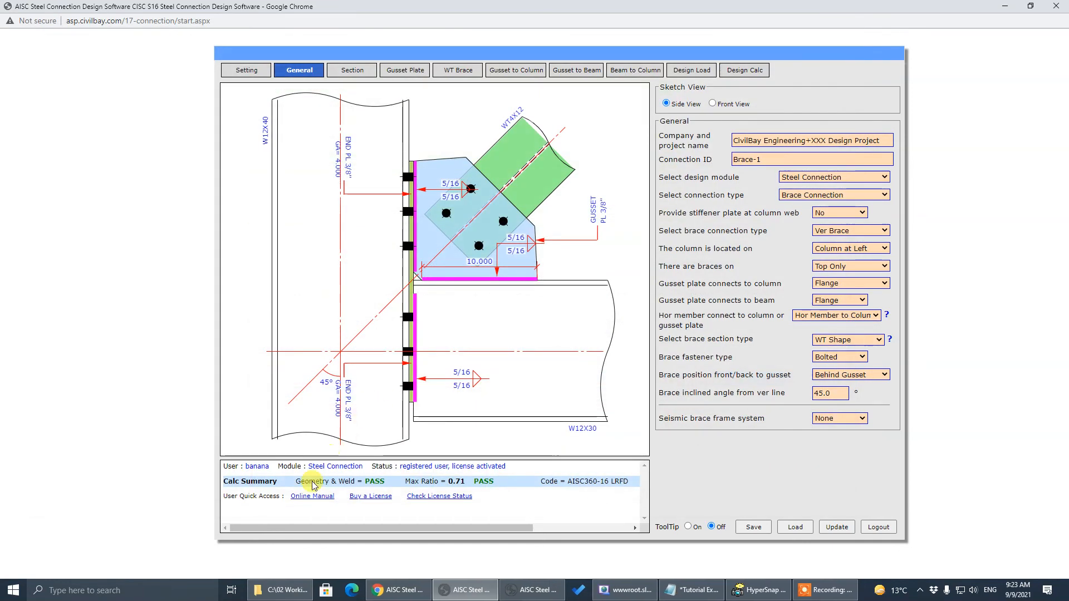
left_click(305, 497)
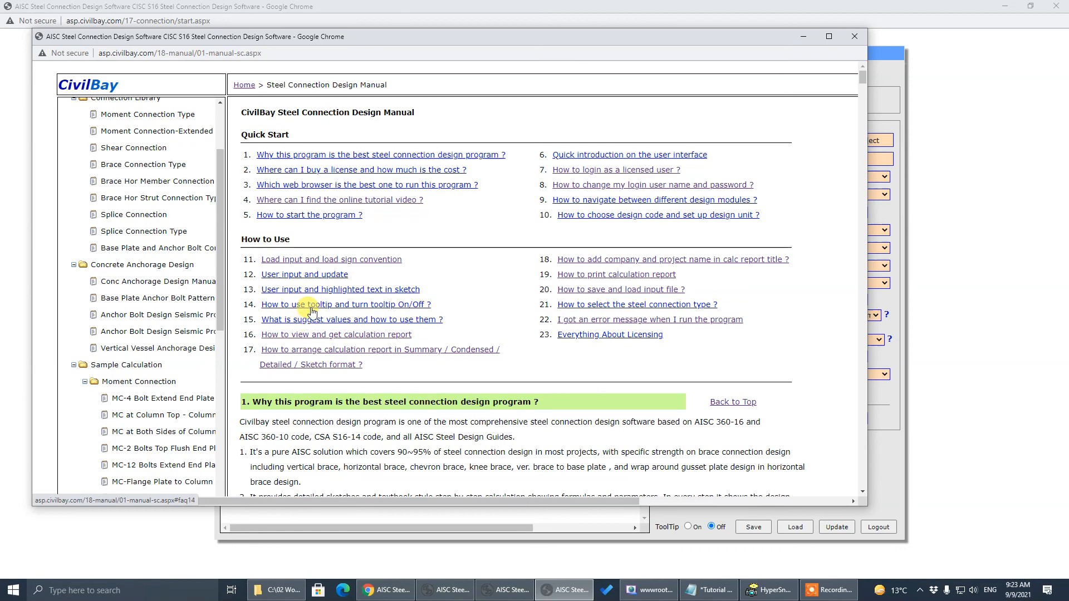
left_click(312, 205)
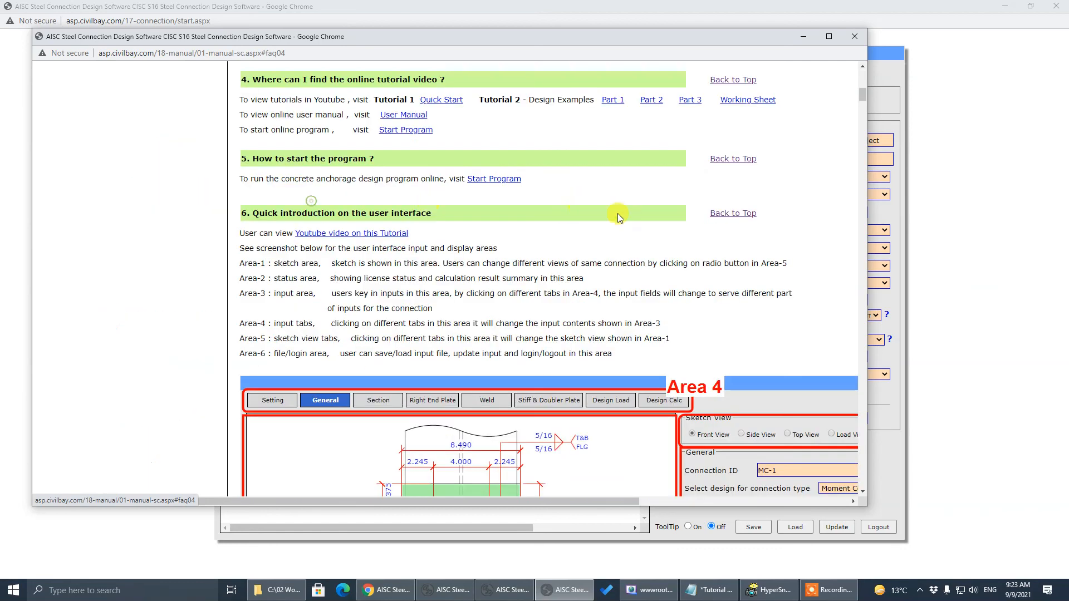
left_click(850, 34)
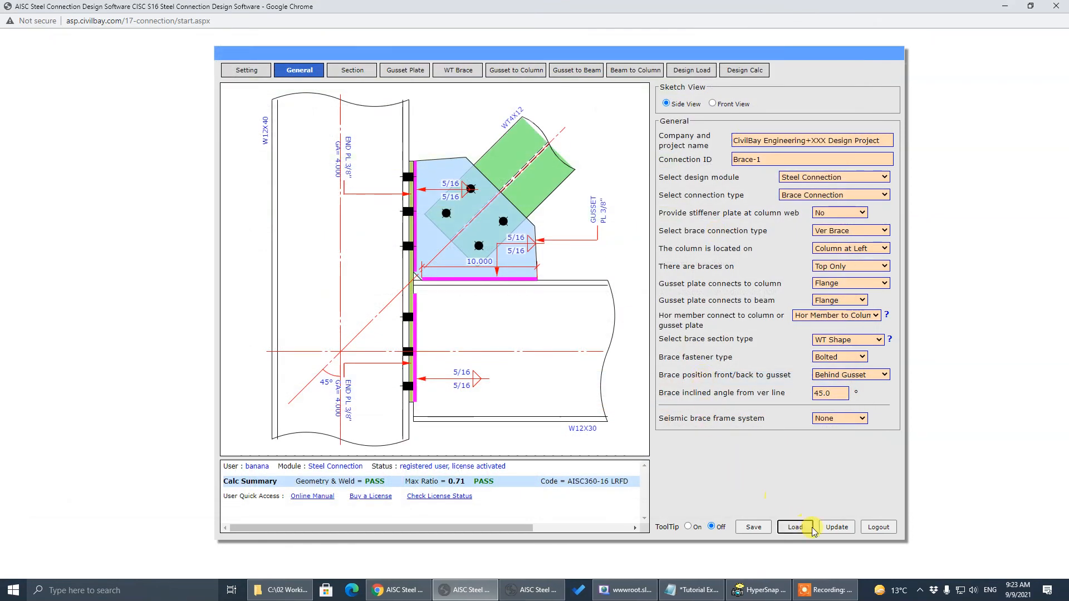